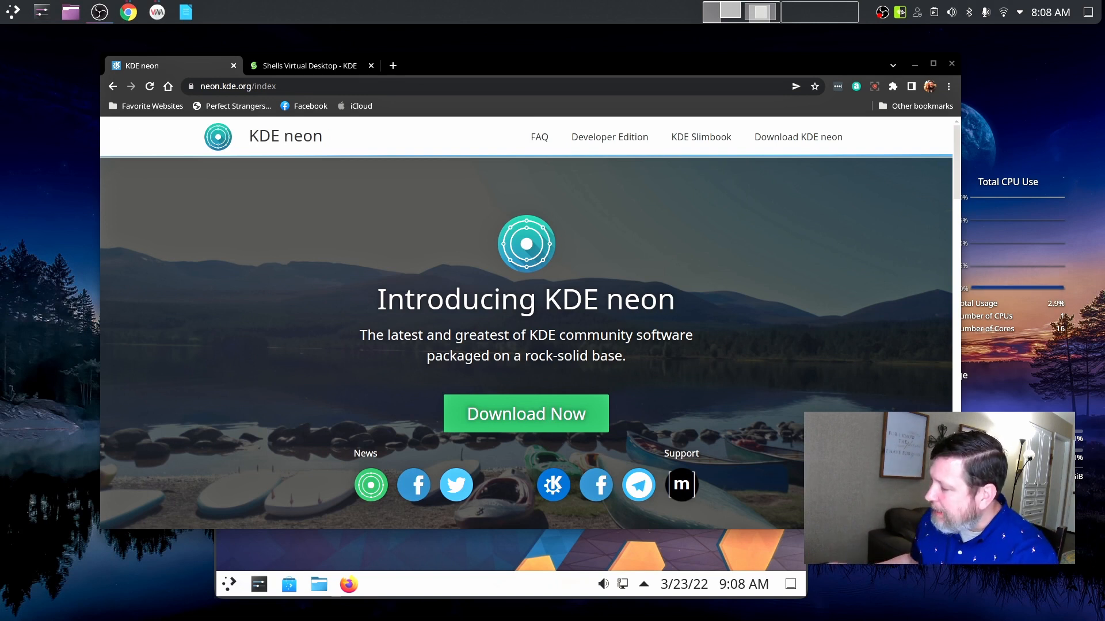
Maximize the browser window and look through the KDE neon home page down to the Shells section.
drag(502, 69, 478, 58)
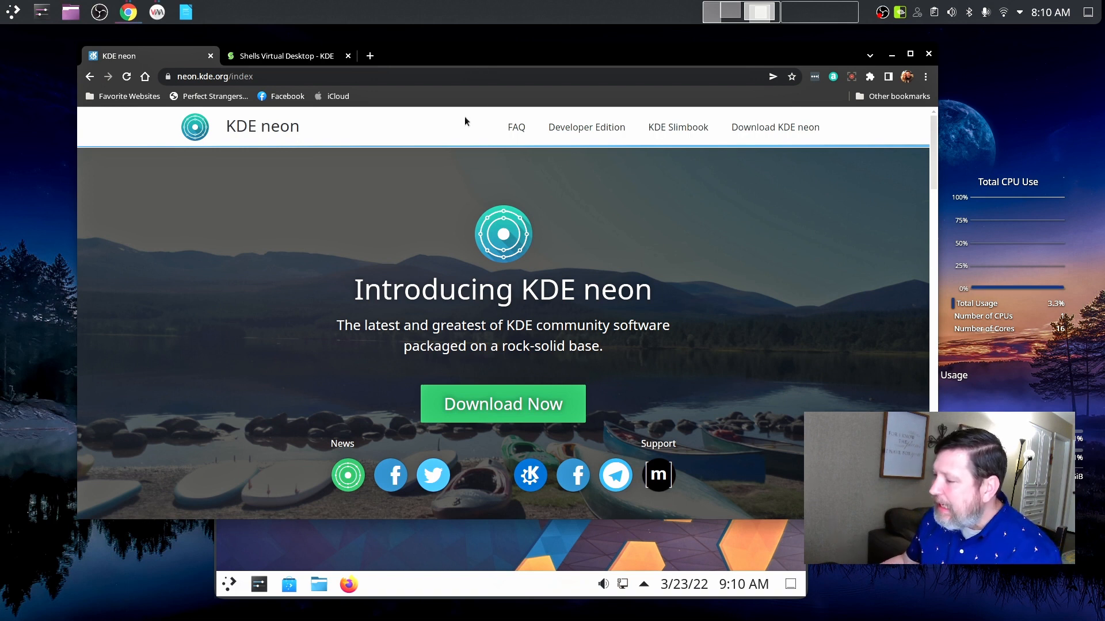
click(910, 54)
scroll(814, 277, down, 3)
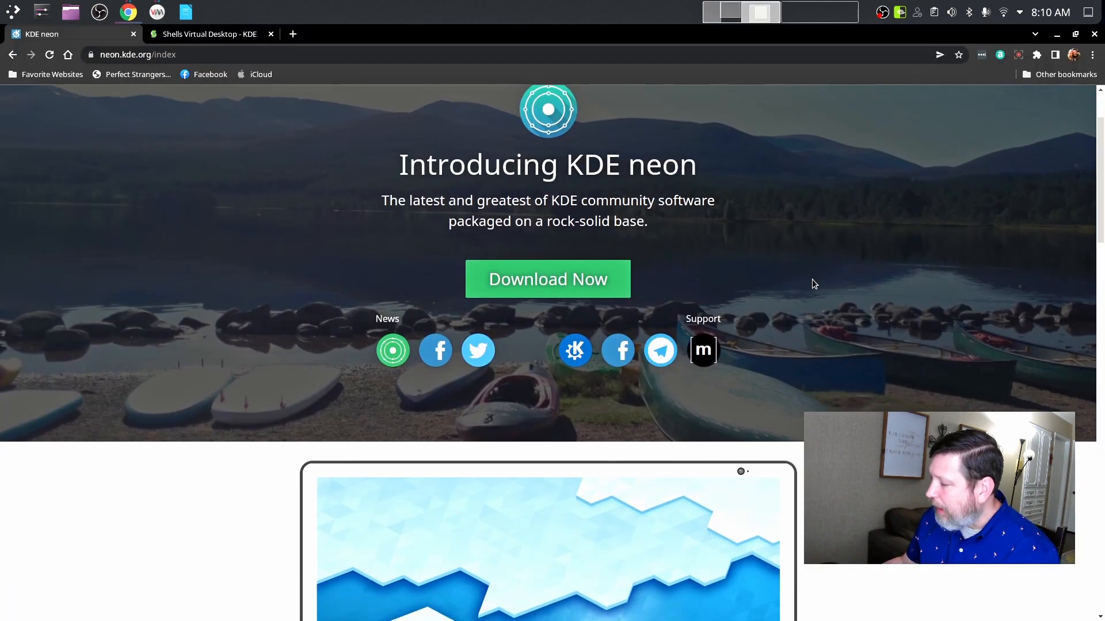
scroll(1082, 211, down, 5)
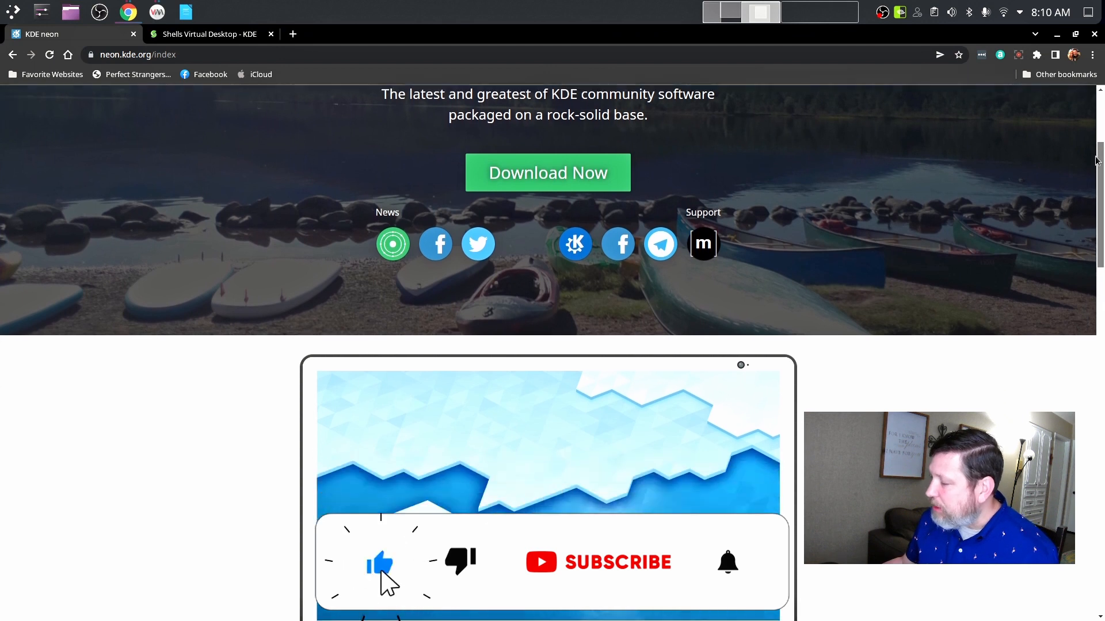
scroll(1069, 218, down, 3)
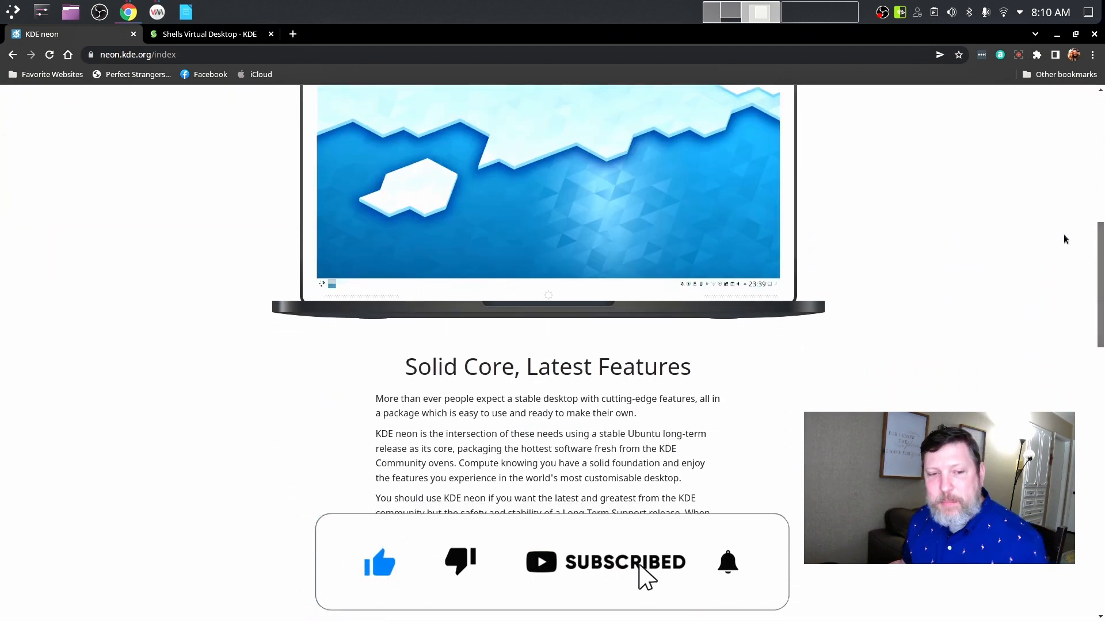
scroll(1060, 248, down, 1)
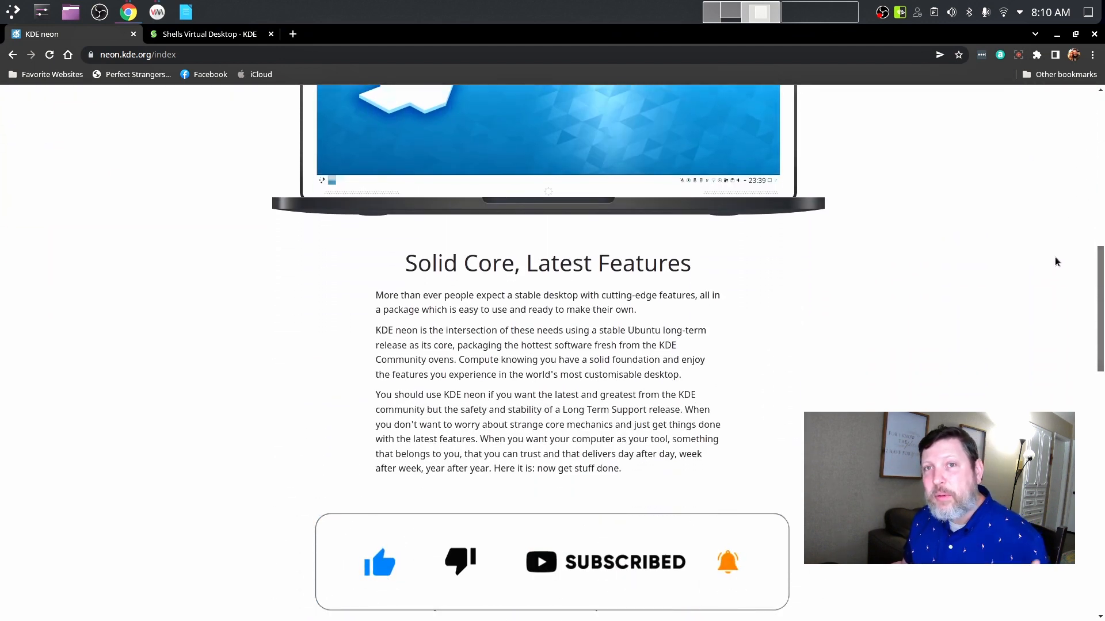
scroll(1054, 263, down, 1)
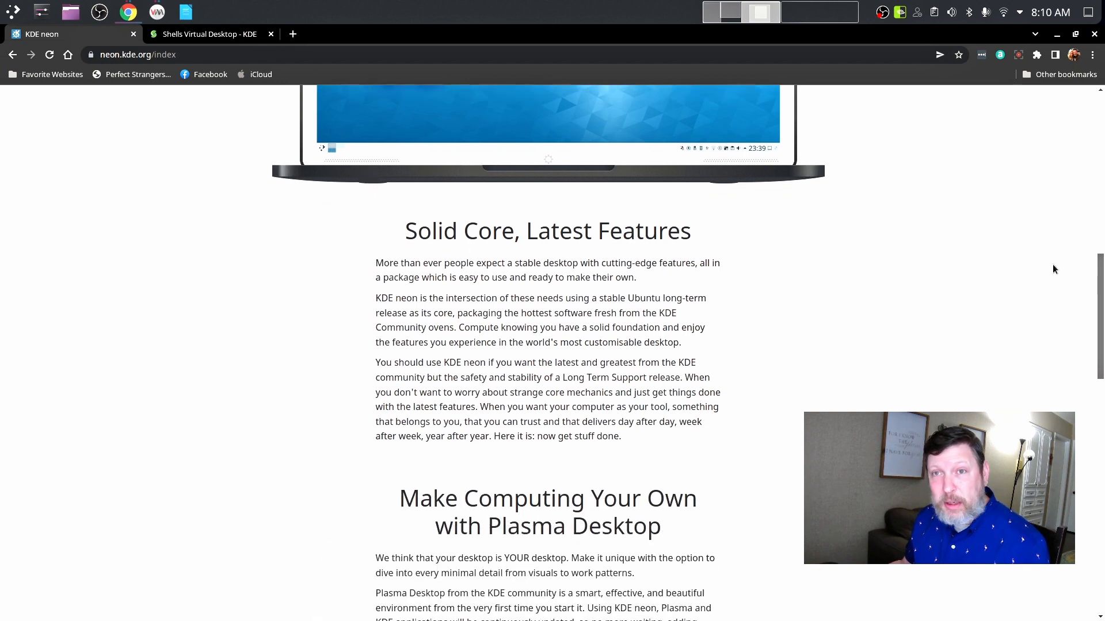
scroll(1052, 264, down, 1)
scroll(1045, 293, down, 7)
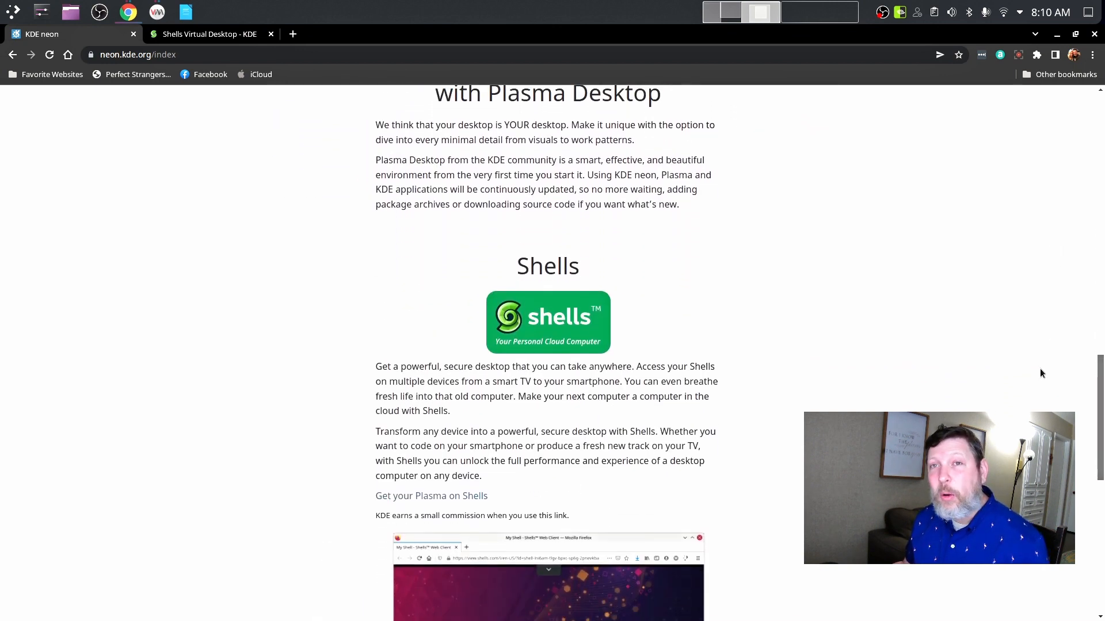
scroll(1035, 384, down, 2)
scroll(1035, 384, up, 2)
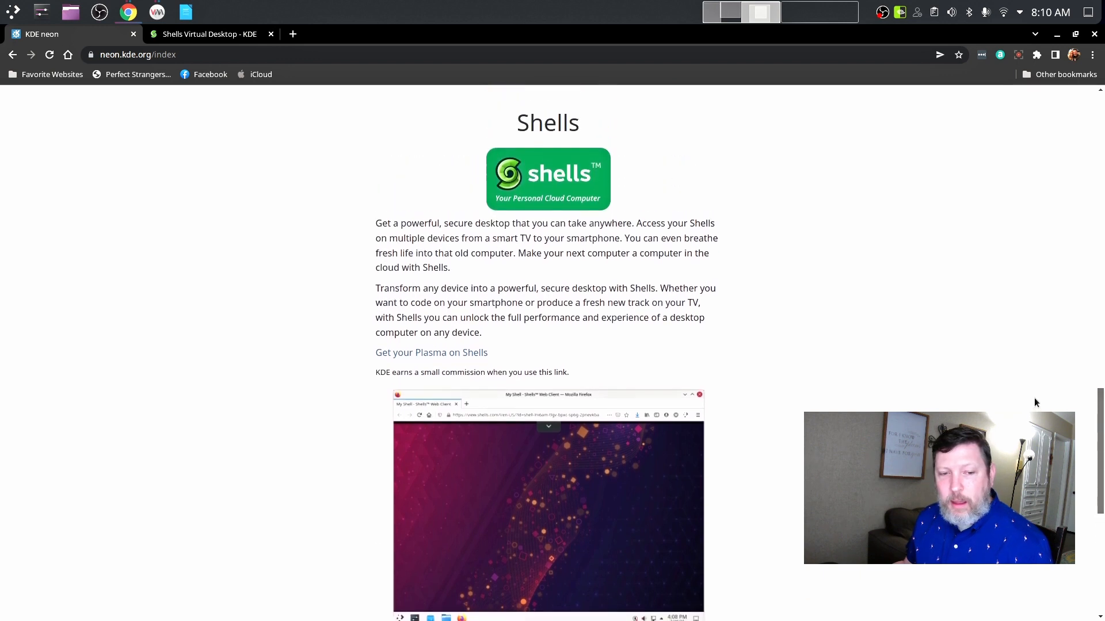
scroll(1036, 386, down, 1)
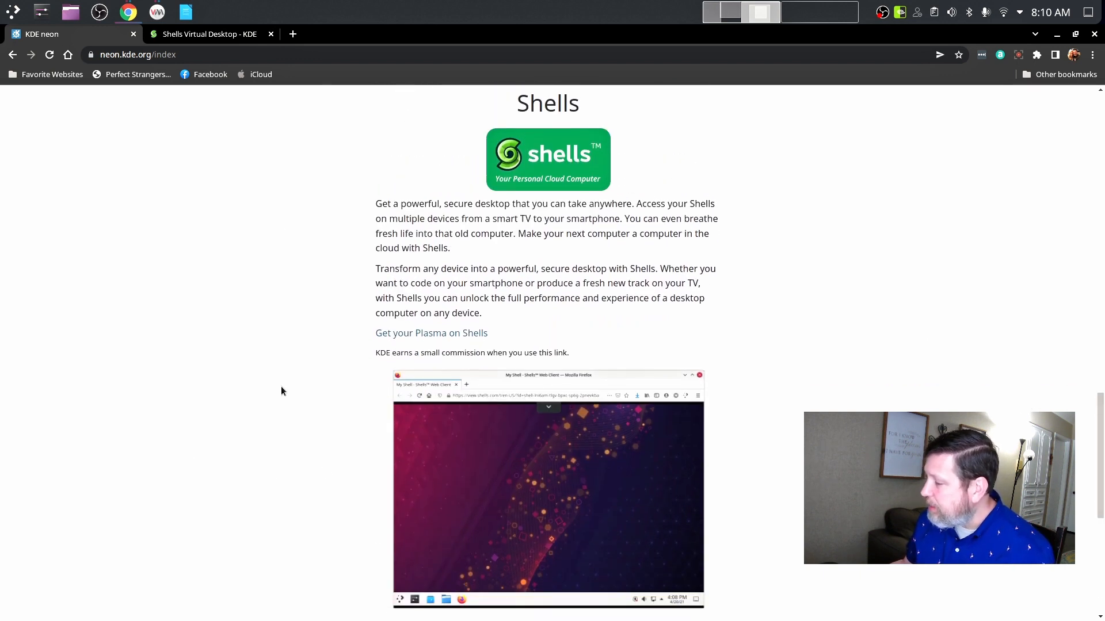
Review the Shells Basic, Plus and Pro plans on the Shells Virtual Desktop pricing page.
click(202, 35)
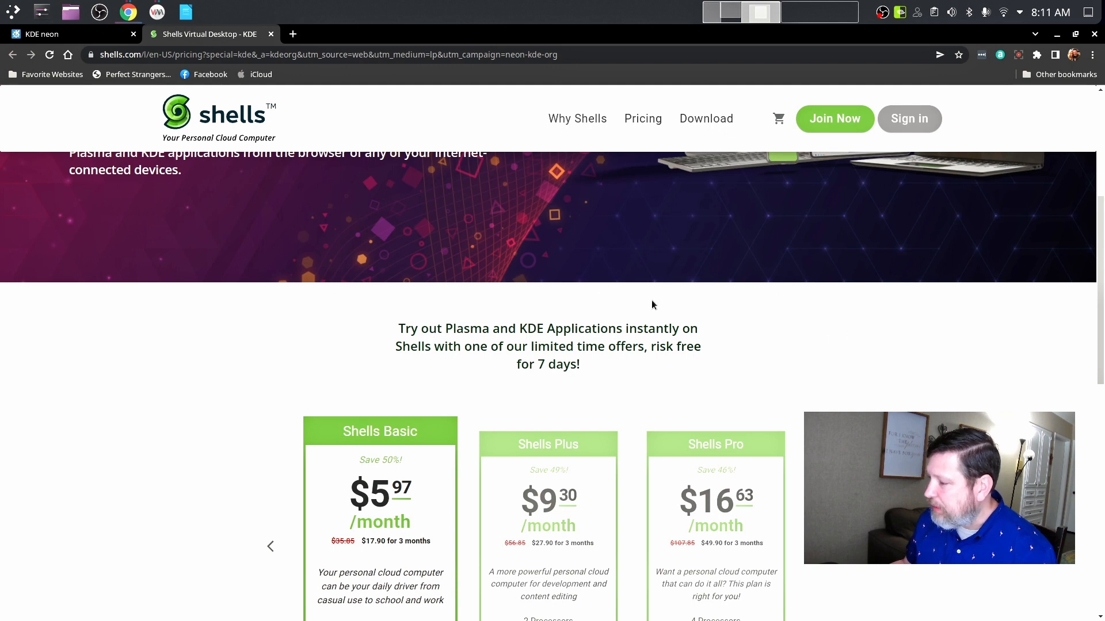
scroll(774, 325, down, 2)
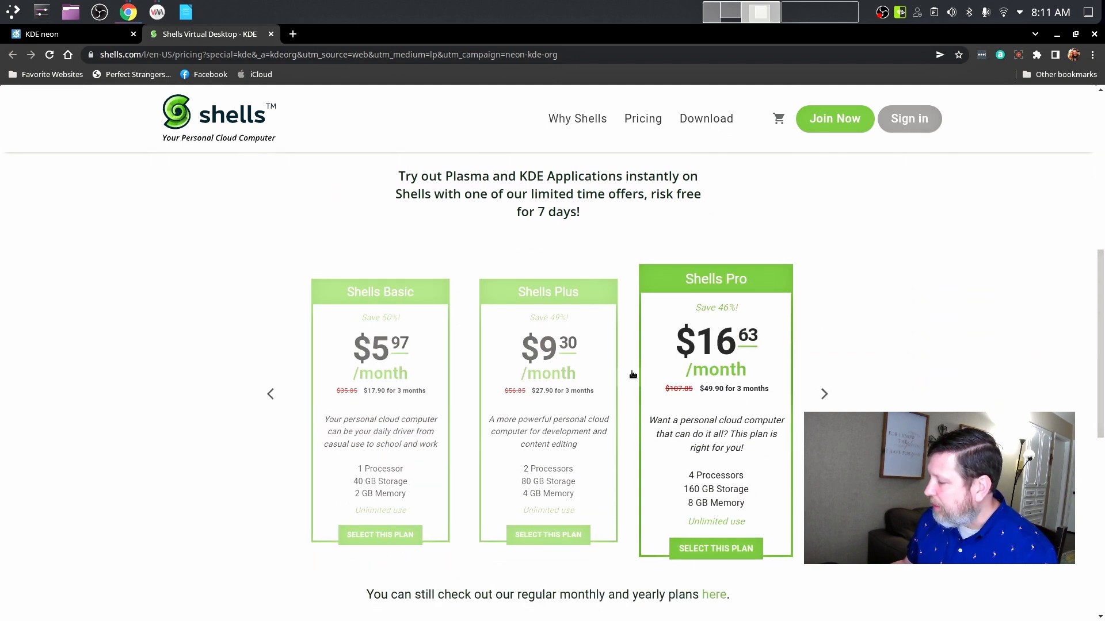
Return to the KDE neon site and read through its FAQ page.
click(104, 40)
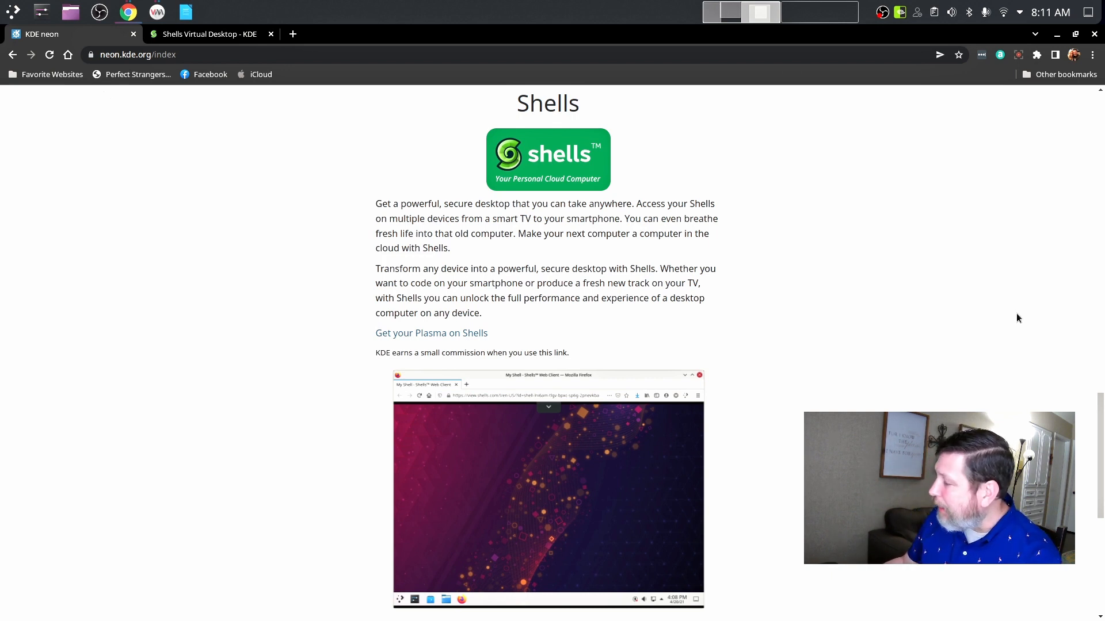
drag(1095, 414, 1022, 96)
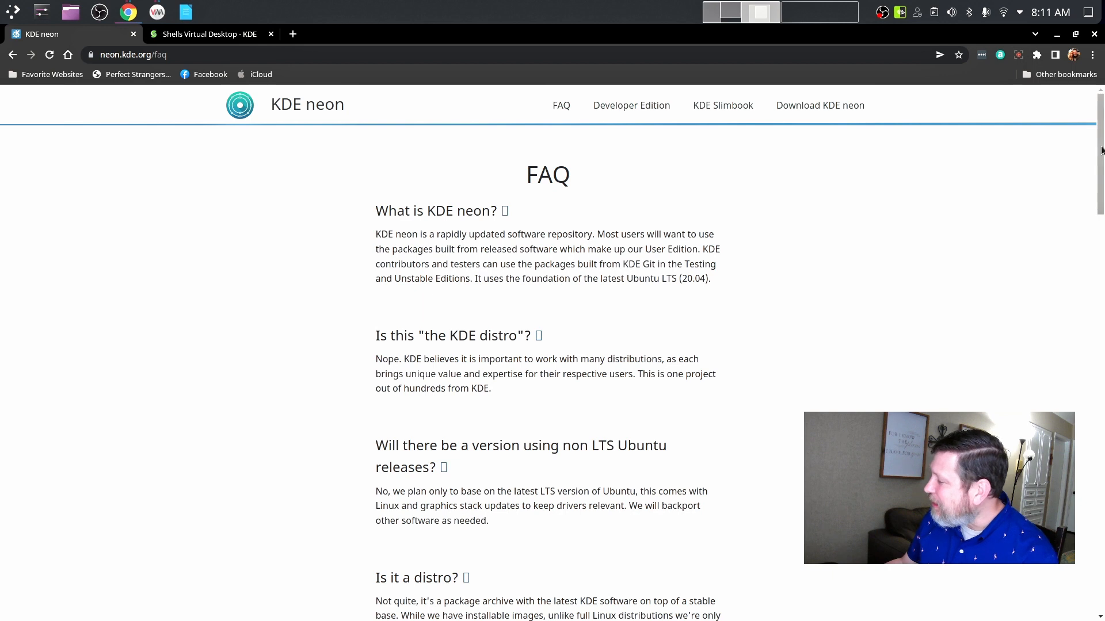
drag(1099, 154, 1076, 335)
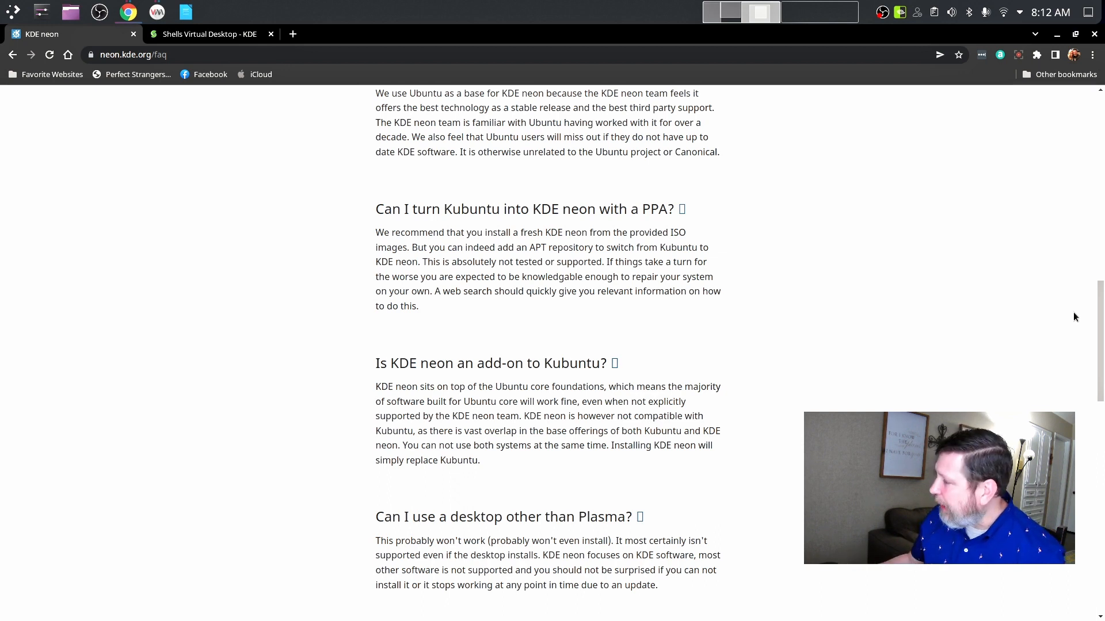
Minimize the browser and show the KDENeon virtual machine in full screen.
click(1057, 34)
drag(679, 105, 669, 37)
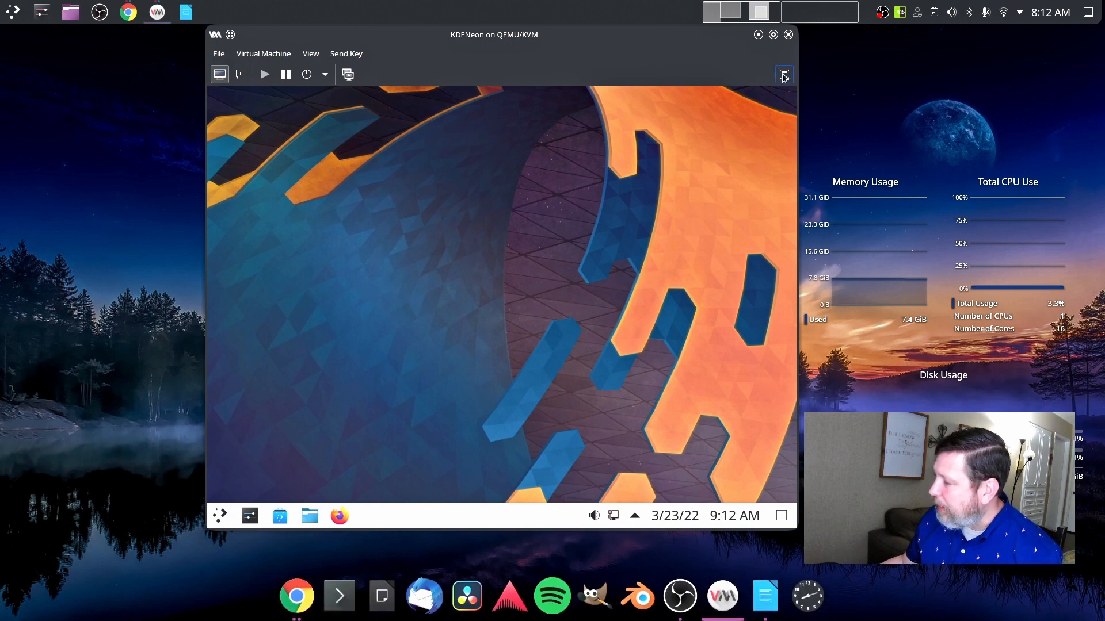
click(784, 76)
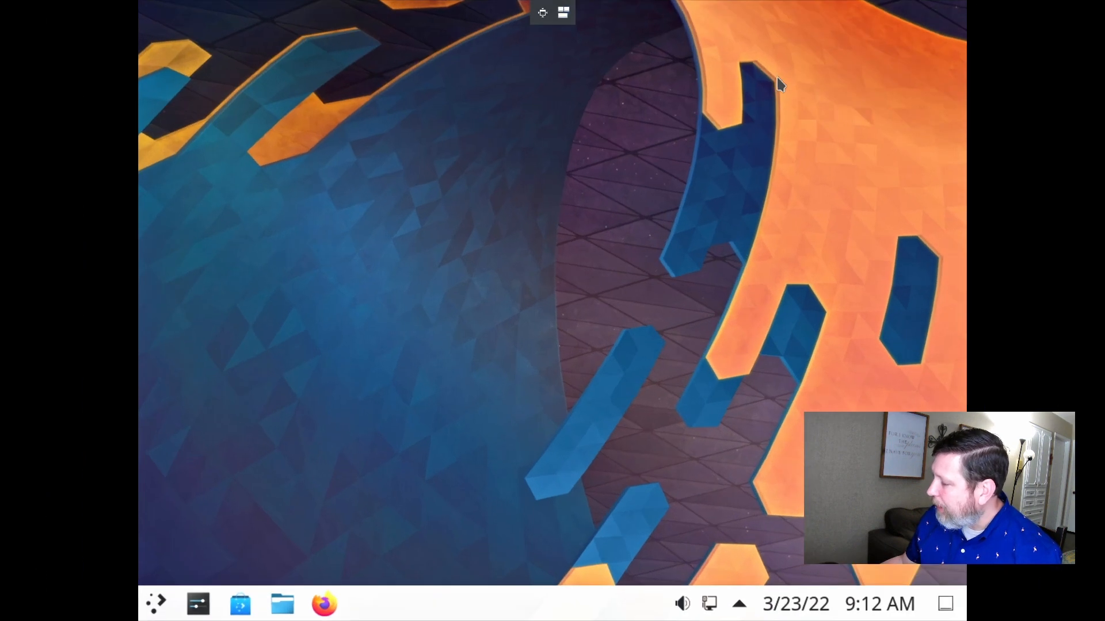
Set the KDE neon virtual display's resolution to 1920x1080 (16:9) and keep the new configuration.
right_click(398, 346)
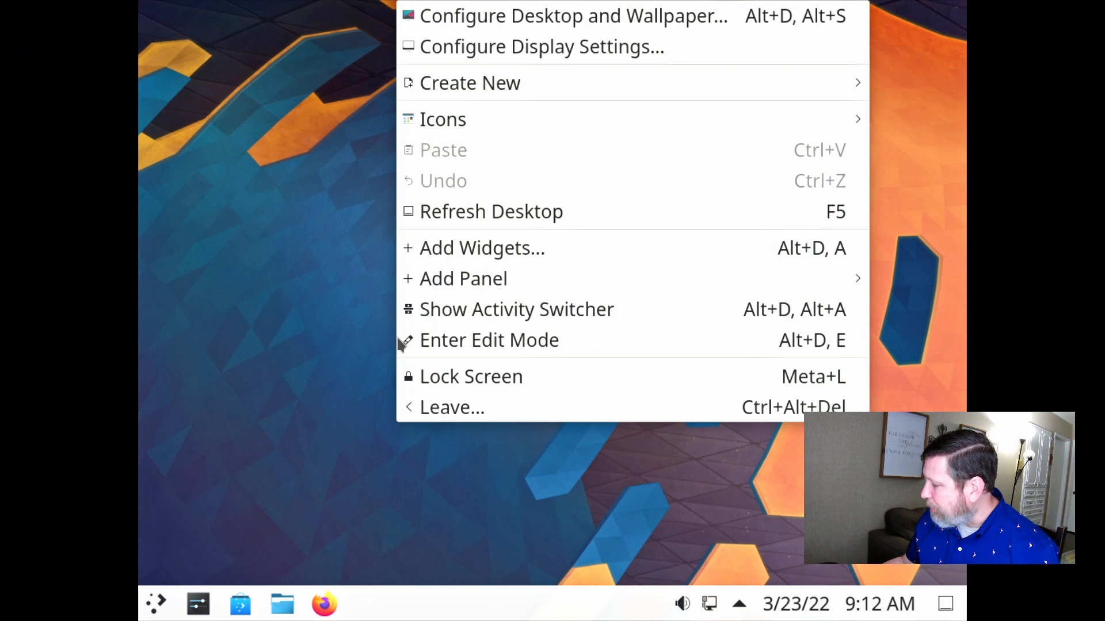
click(503, 54)
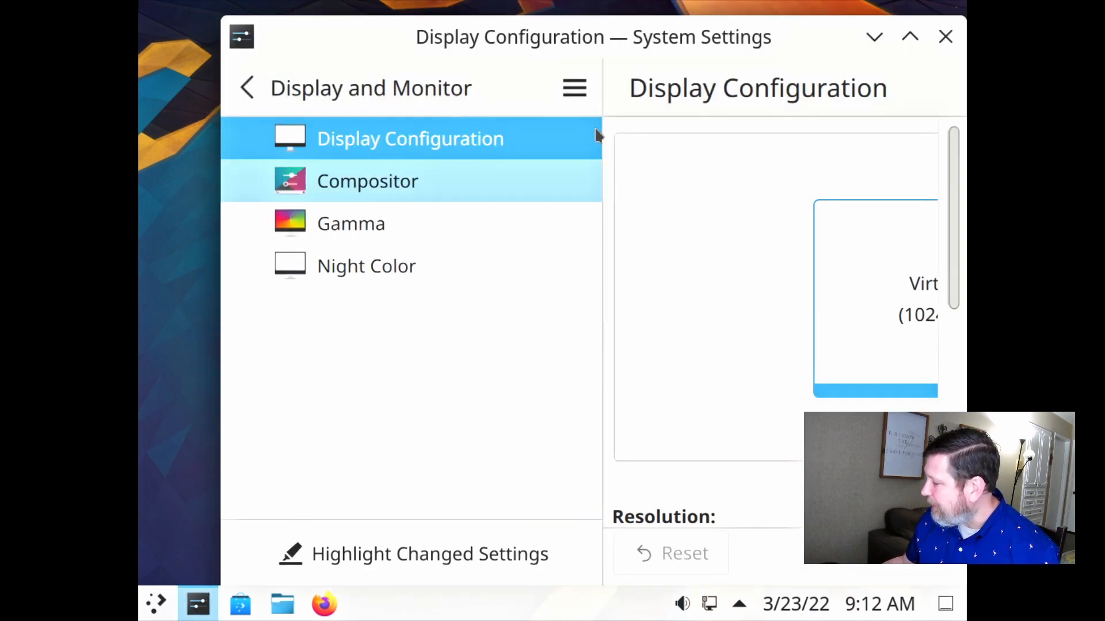
drag(623, 33, 540, 33)
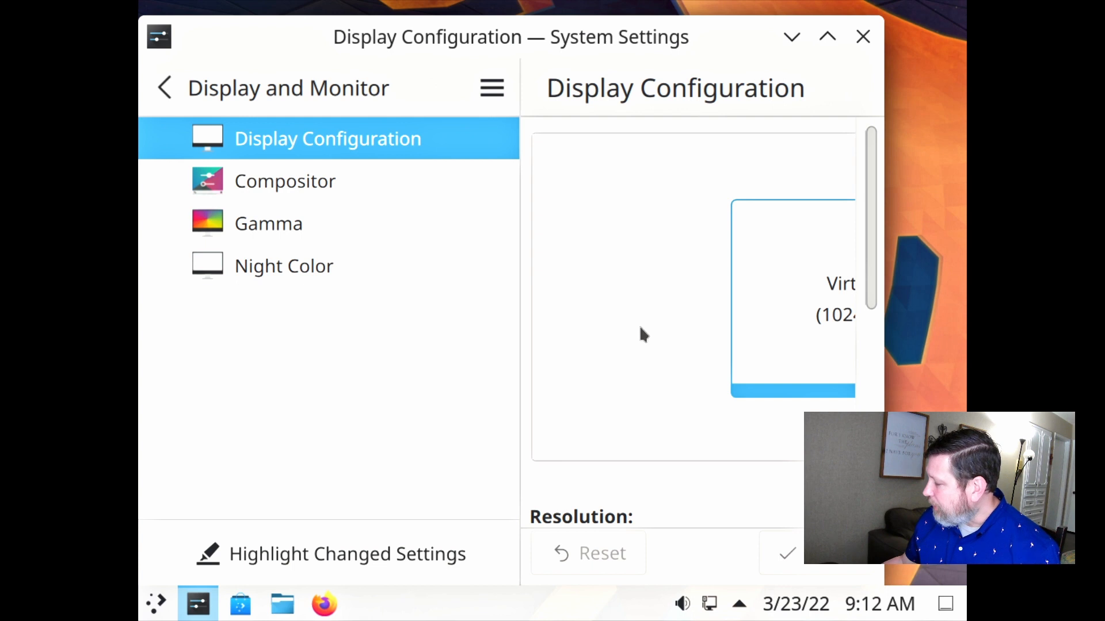
drag(866, 278, 869, 371)
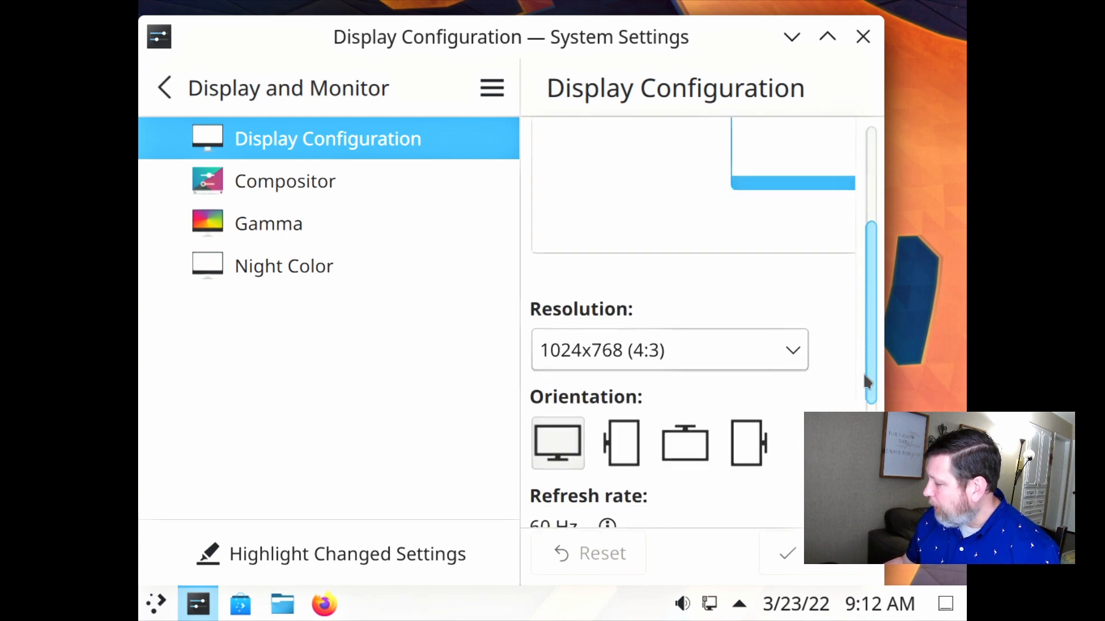
click(740, 345)
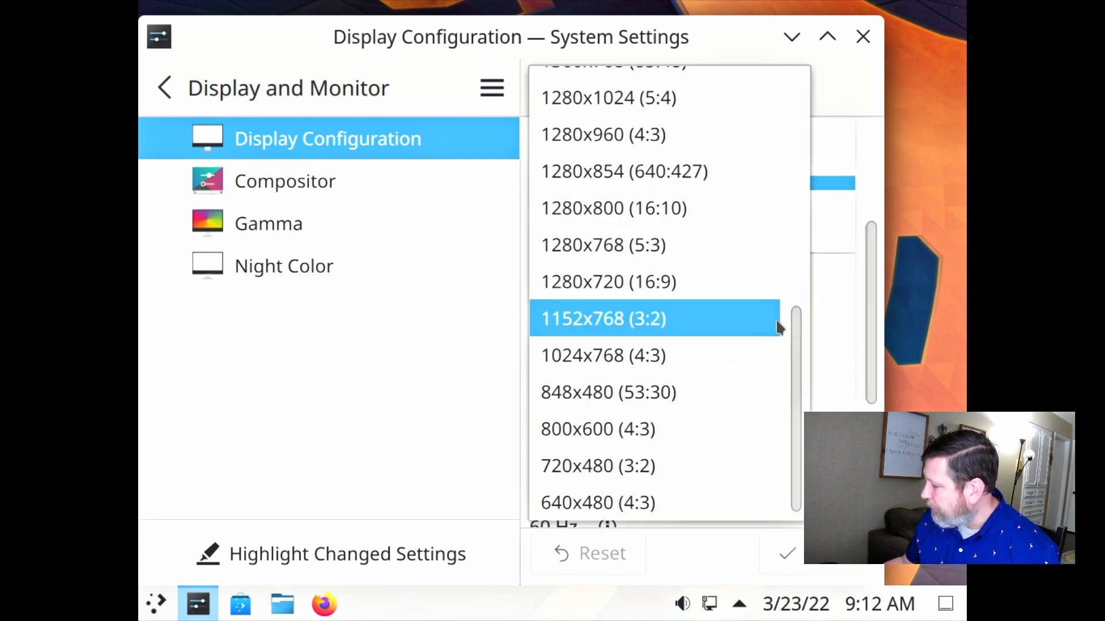
drag(793, 330, 784, 155)
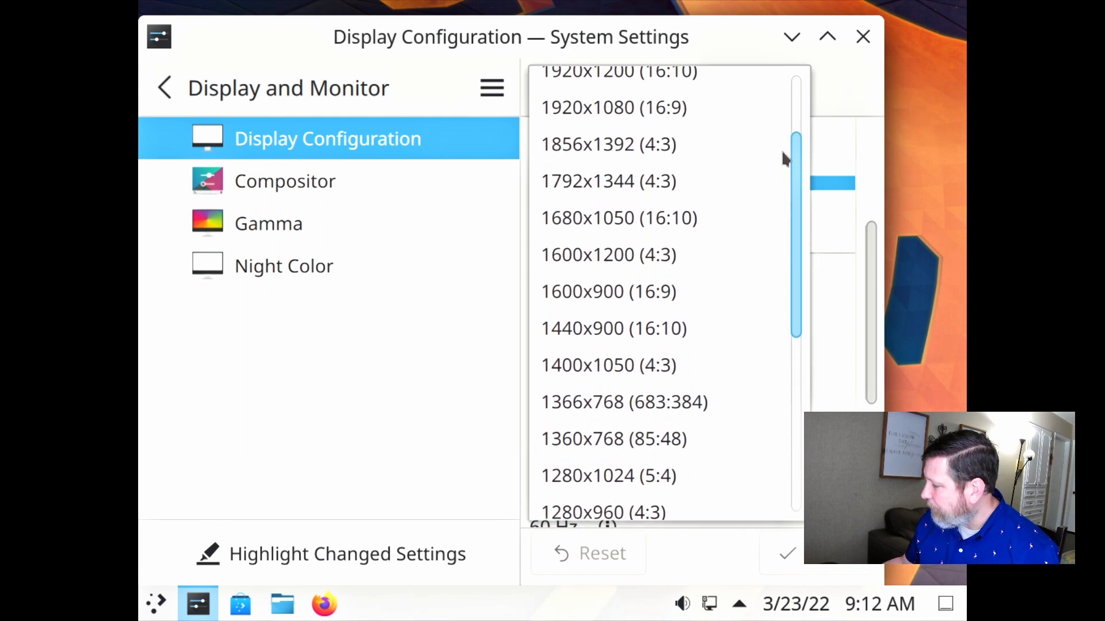
click(662, 114)
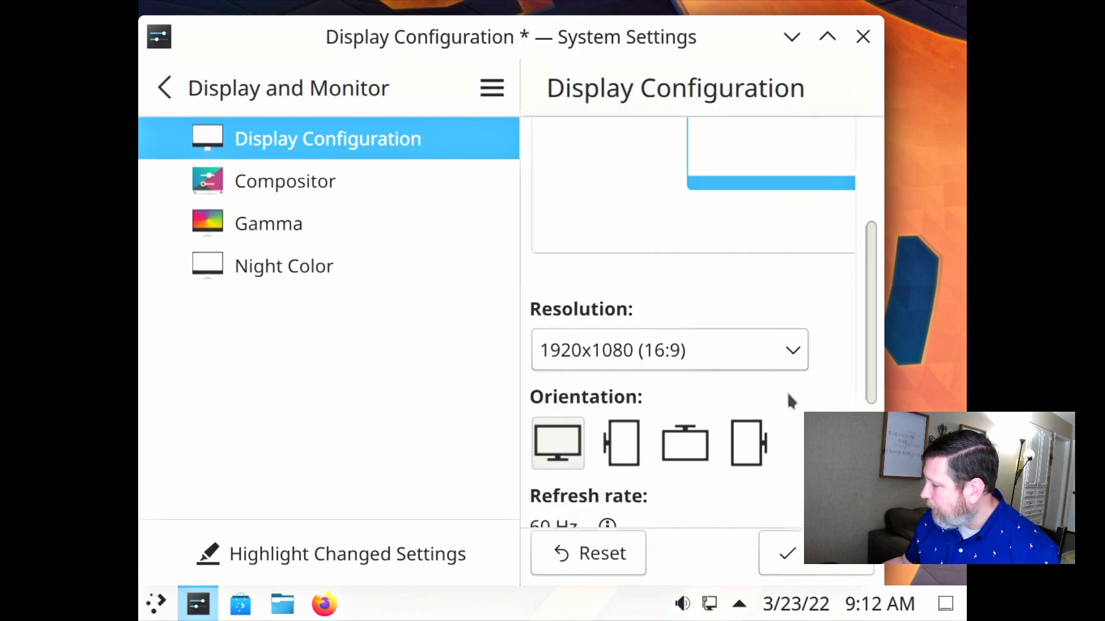
click(792, 547)
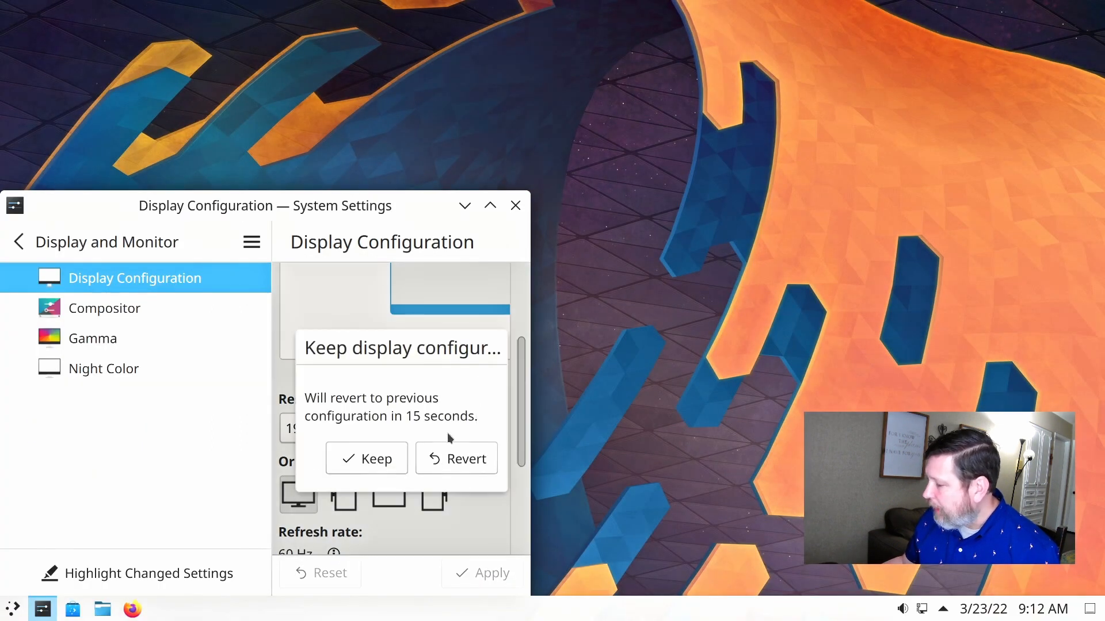
click(382, 459)
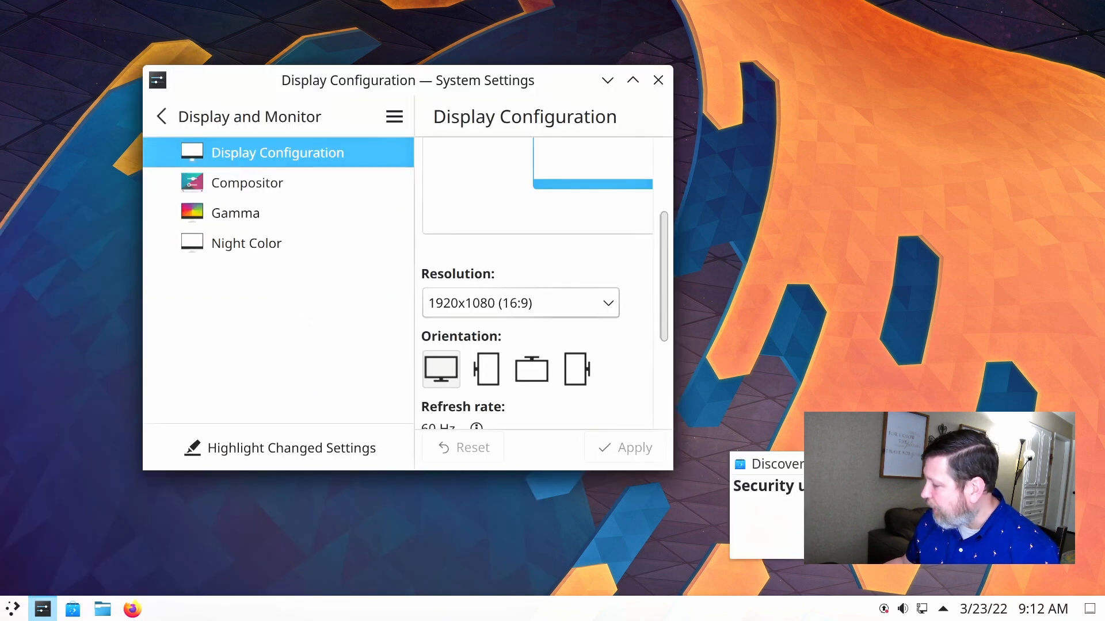
Enlarge the System Settings window, look through its categories down to System Administration, and close it.
drag(677, 469, 1082, 577)
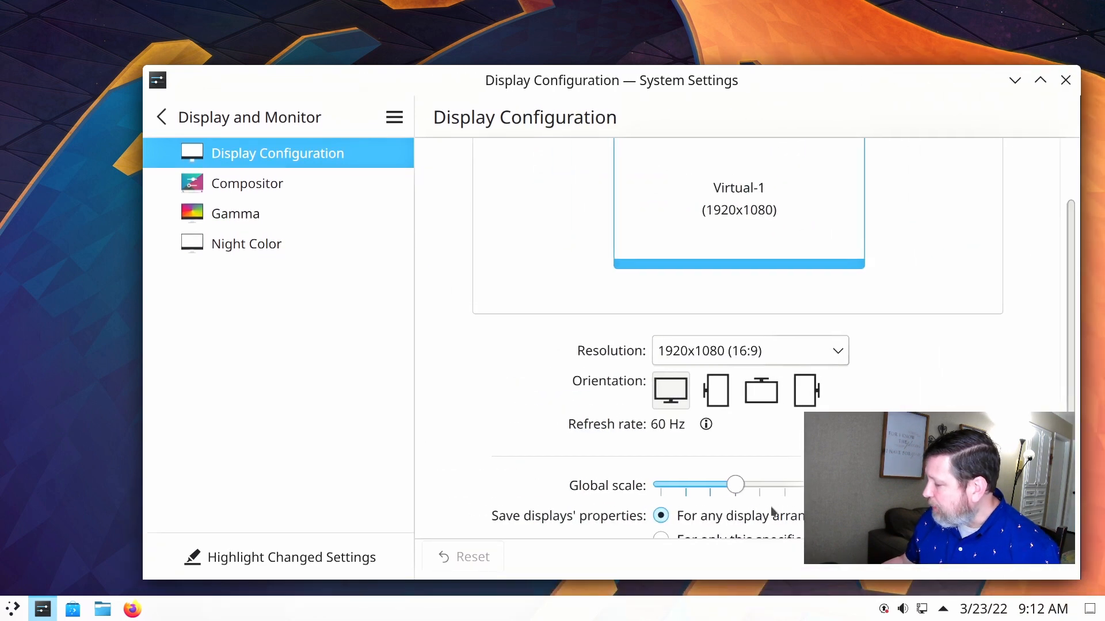
drag(614, 98, 518, 39)
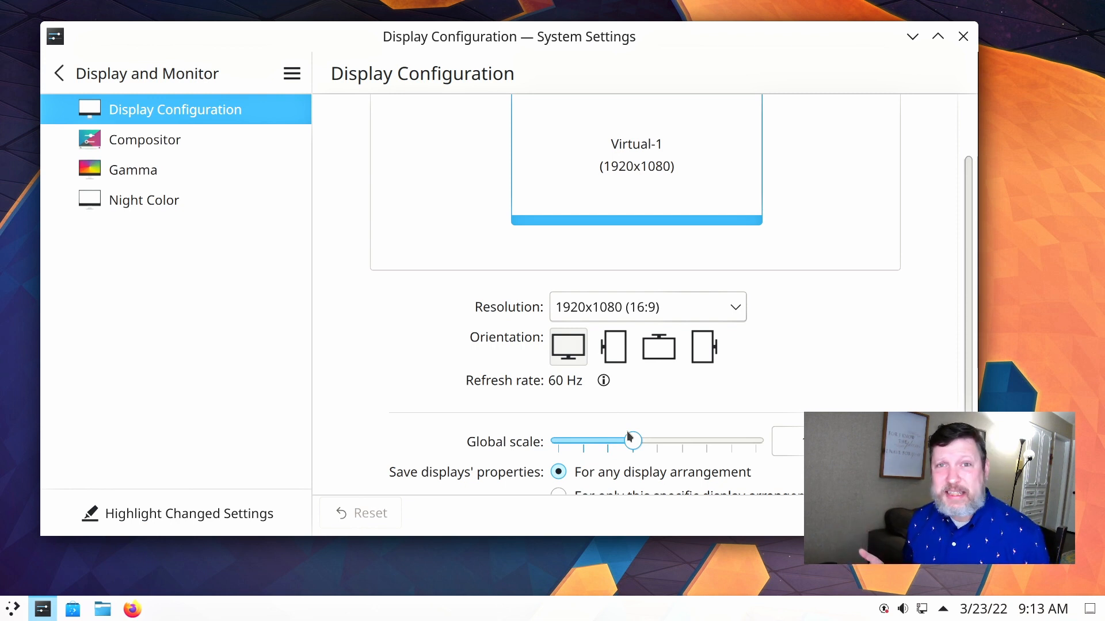
click(88, 72)
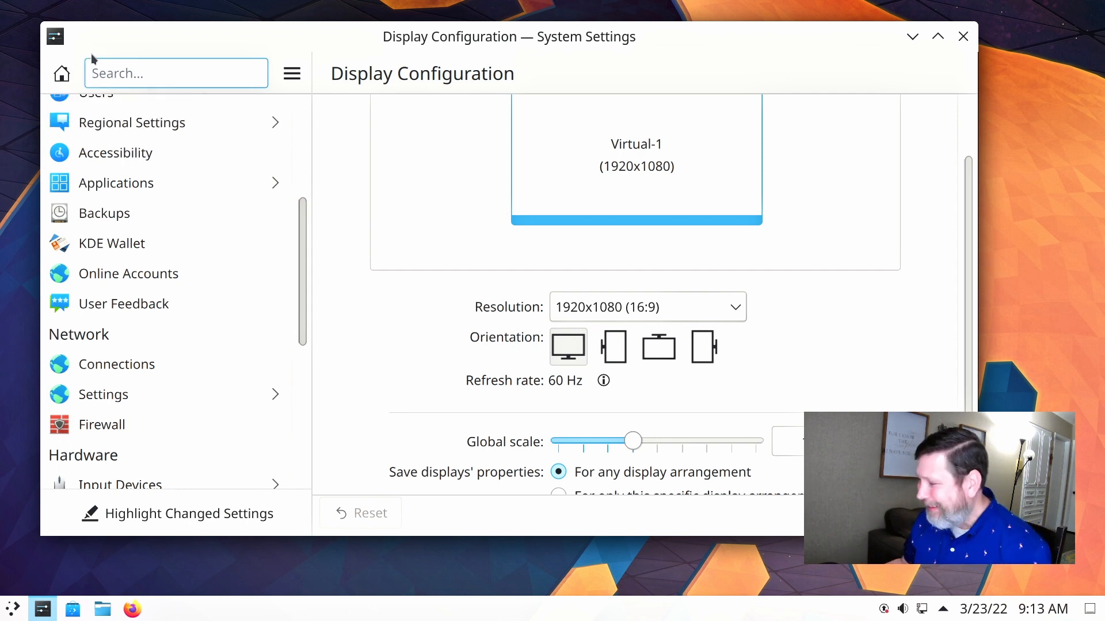
drag(295, 251, 303, 410)
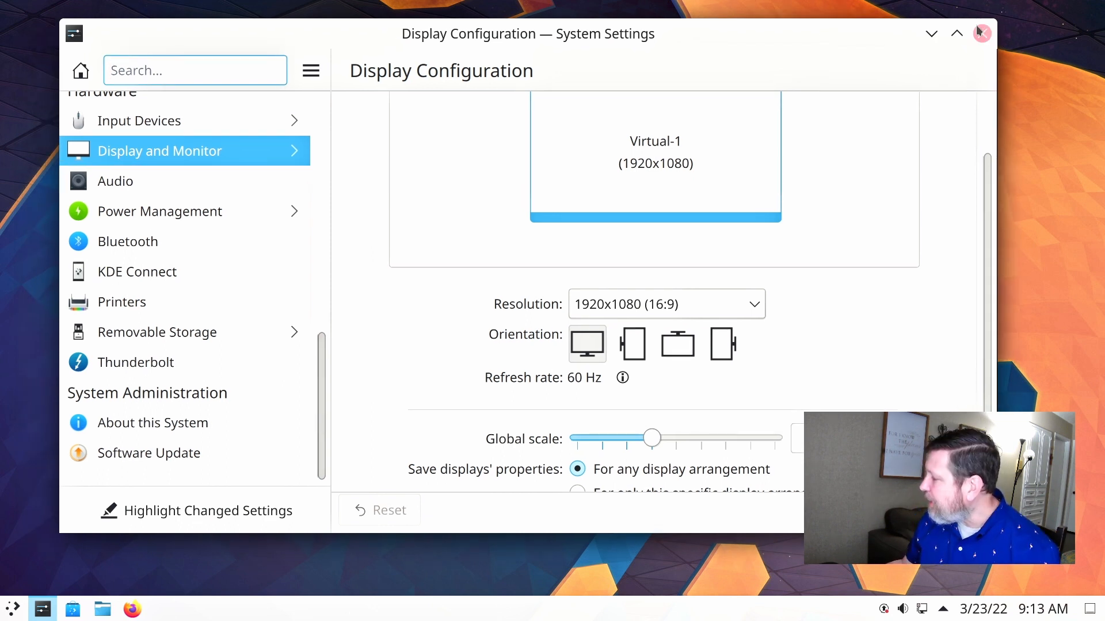
click(982, 32)
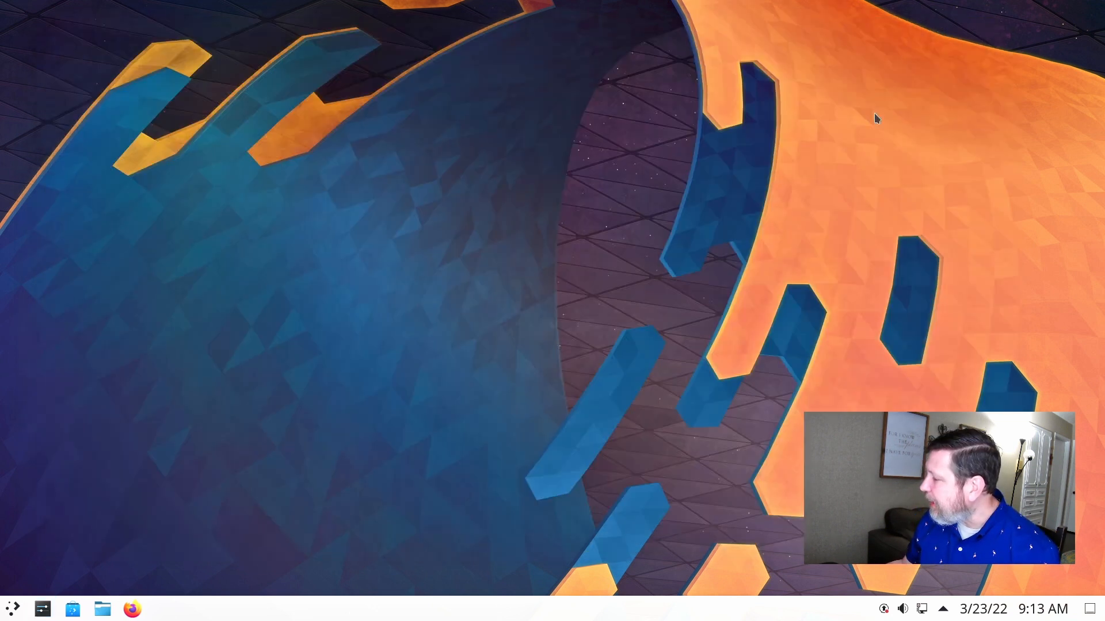
Open Discover and make Flatpak the default software source in its settings.
click(72, 613)
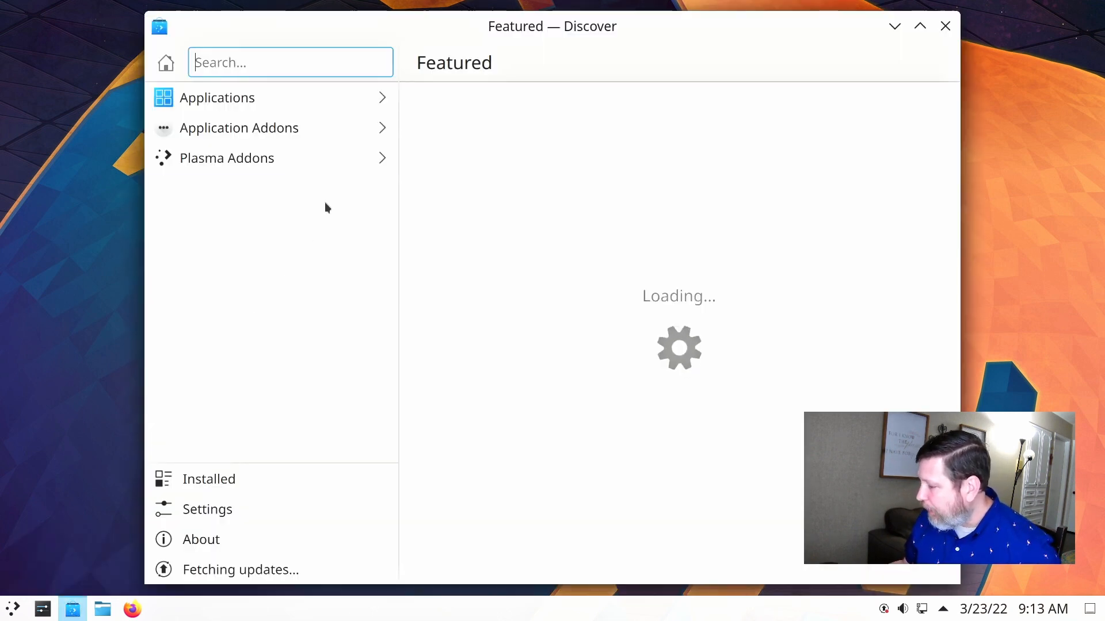
drag(439, 24, 394, 14)
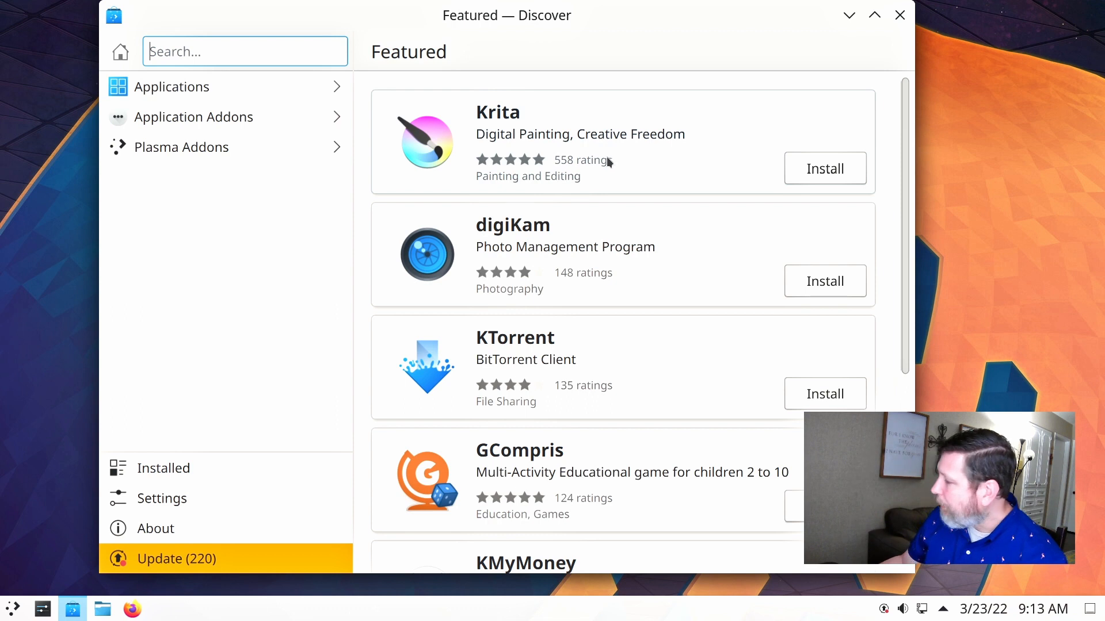
click(162, 503)
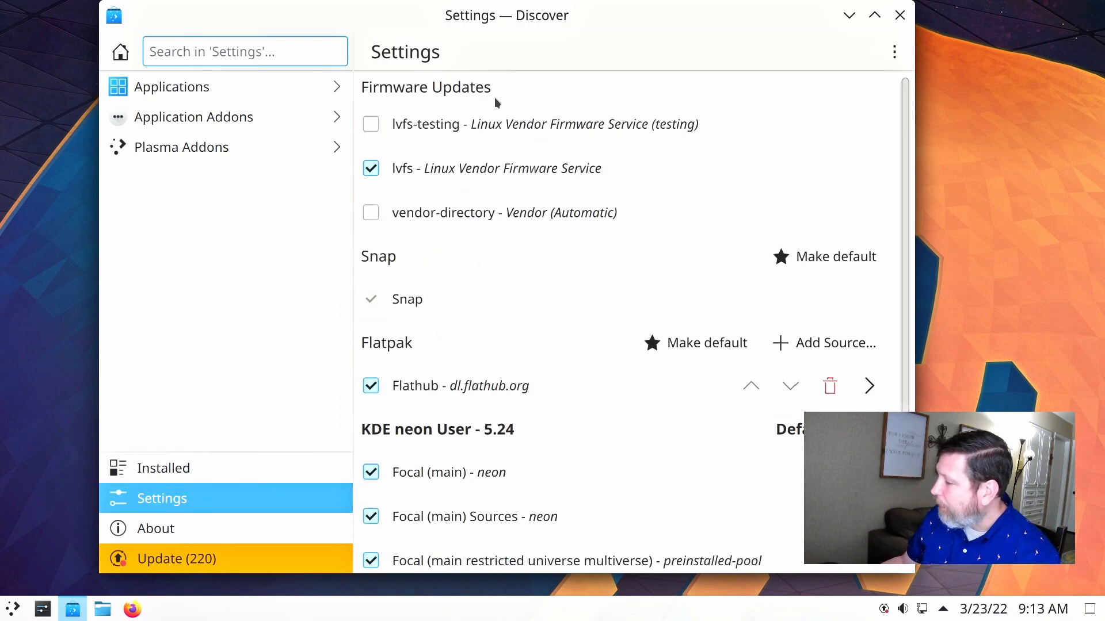
scroll(748, 247, down, 3)
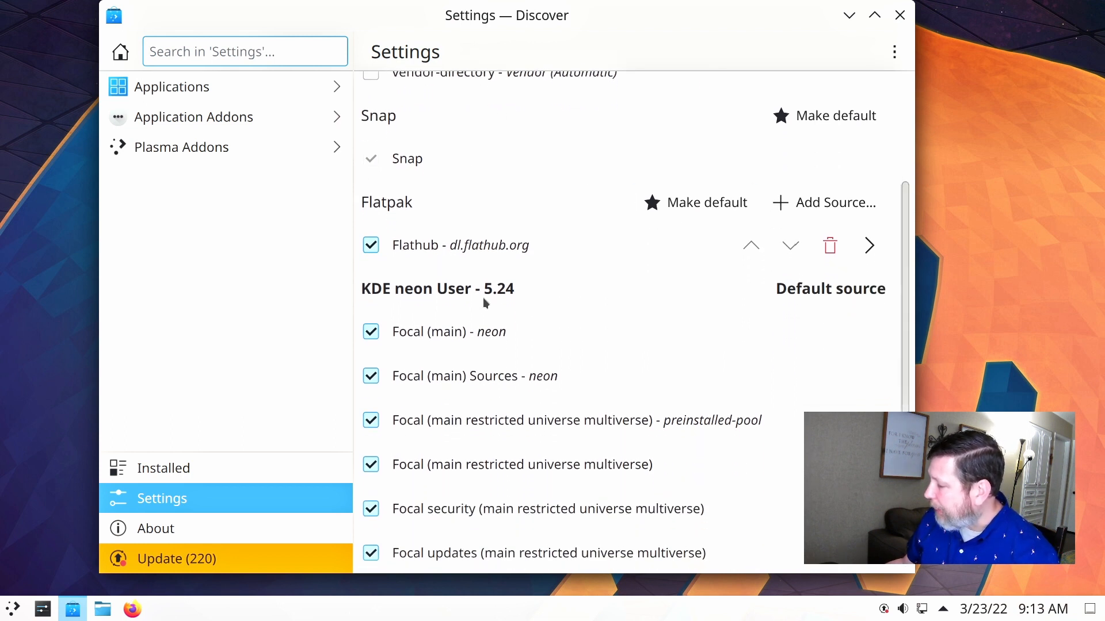
click(692, 212)
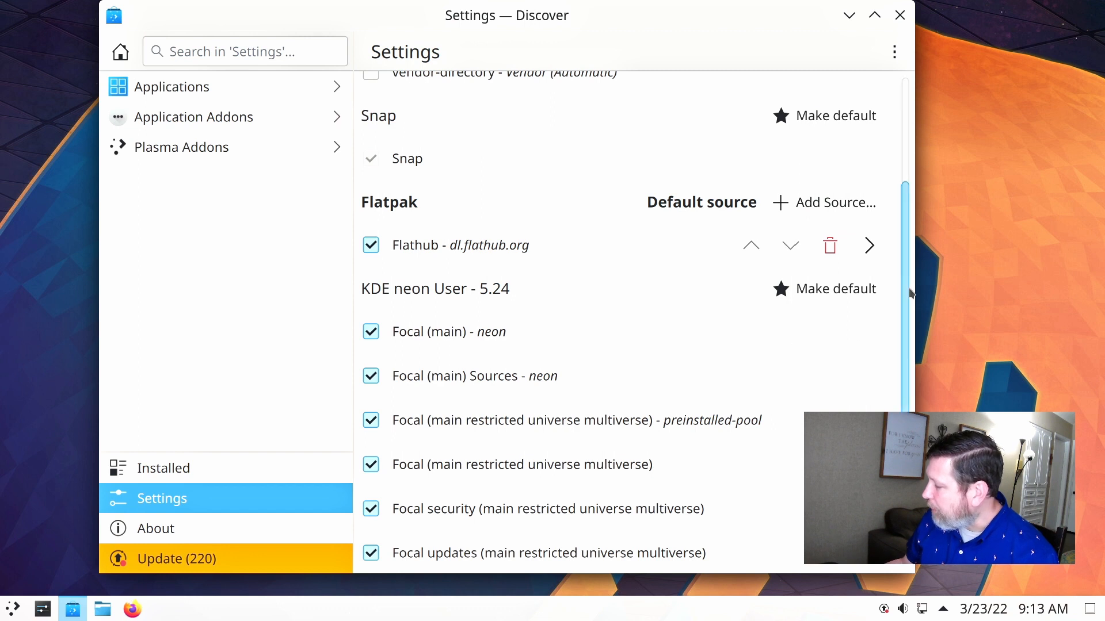
Look over the rest of the software sources and browse the Applications and Internet app listings in Discover.
scroll(906, 319, down, 1)
drag(905, 326, 891, 151)
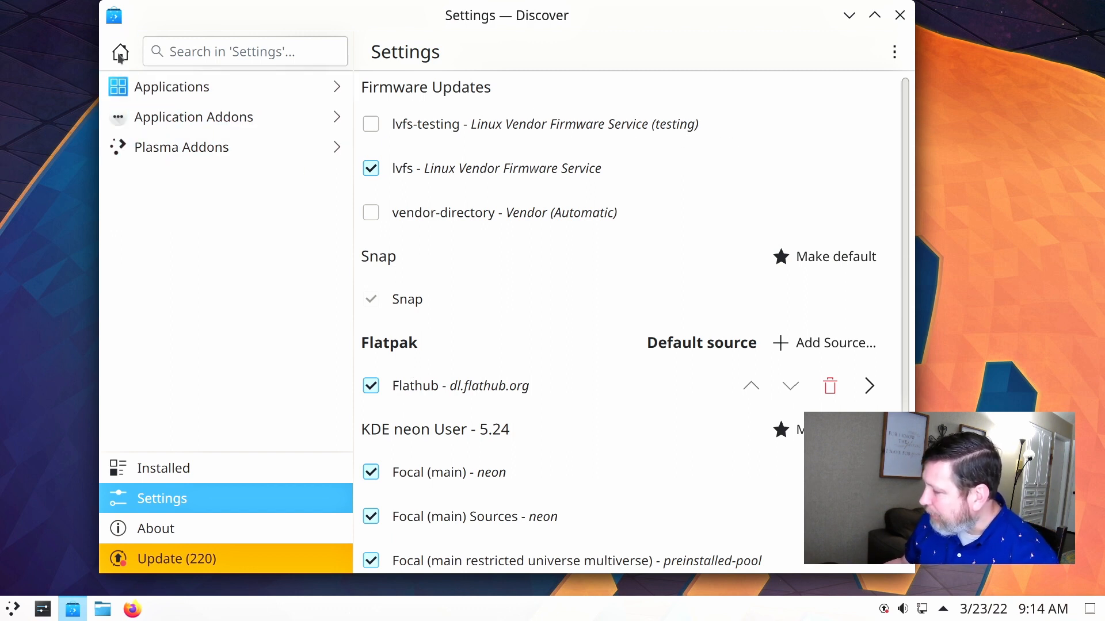
click(135, 87)
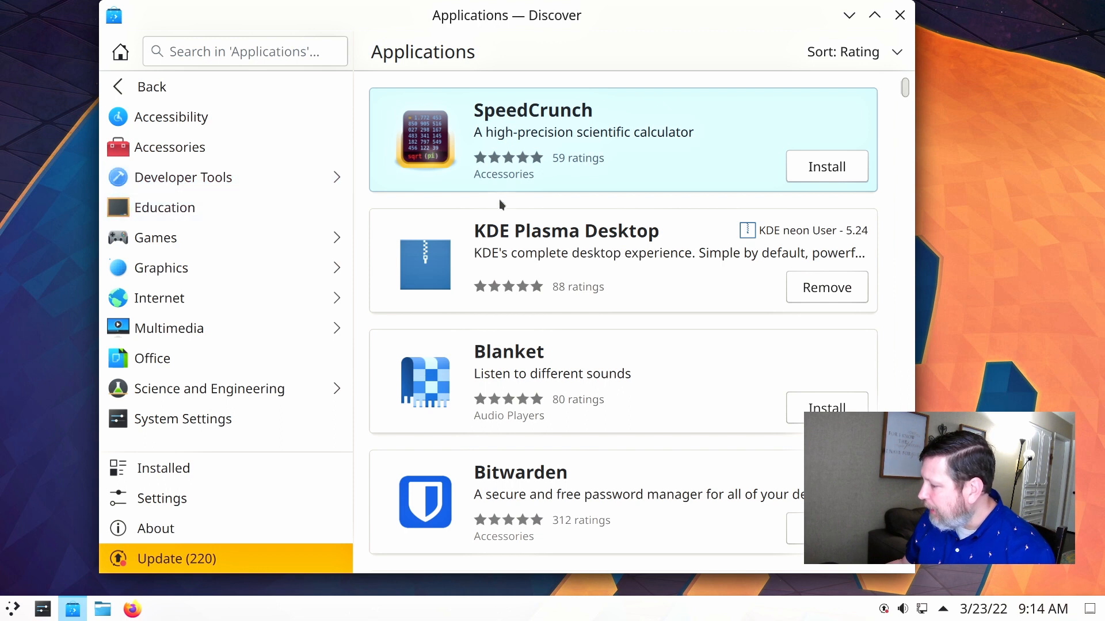
scroll(613, 264, down, 7)
scroll(612, 263, down, 4)
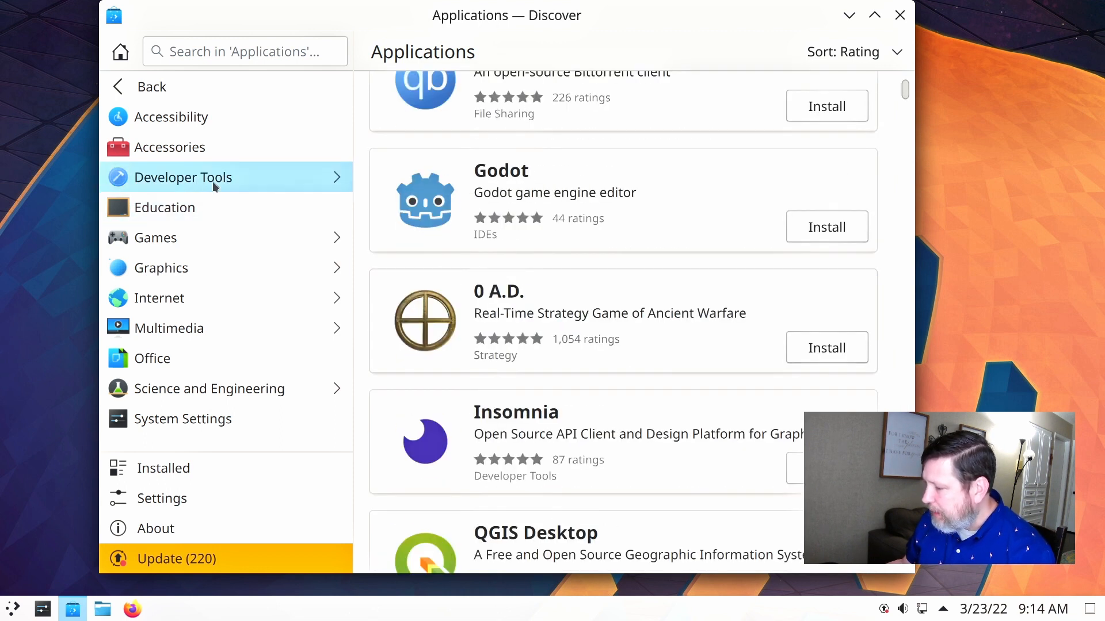
click(197, 301)
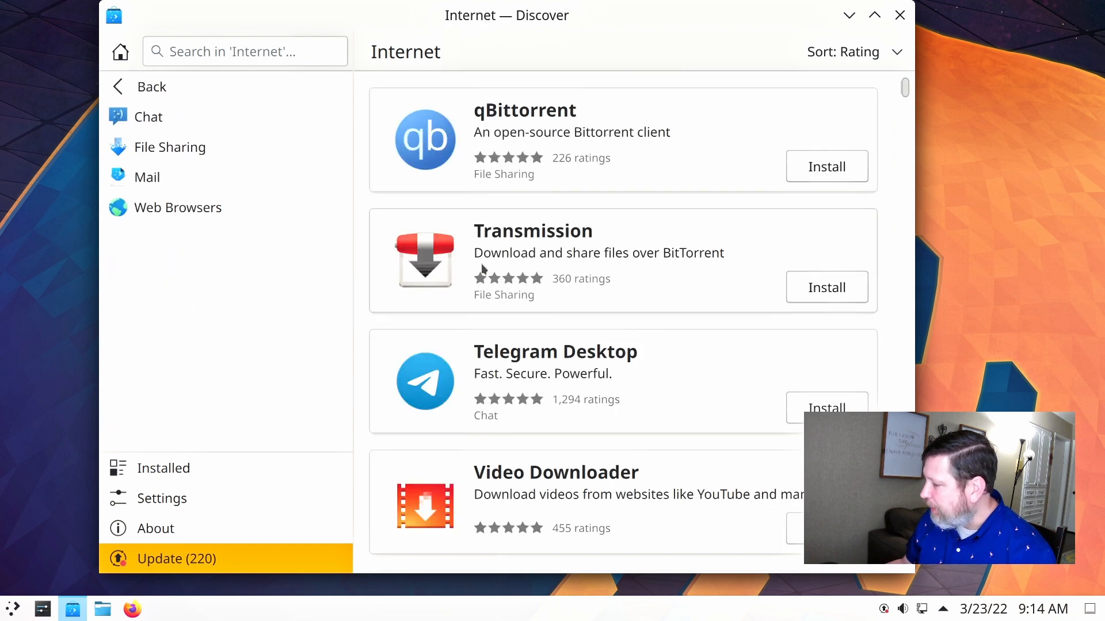
scroll(571, 229, down, 8)
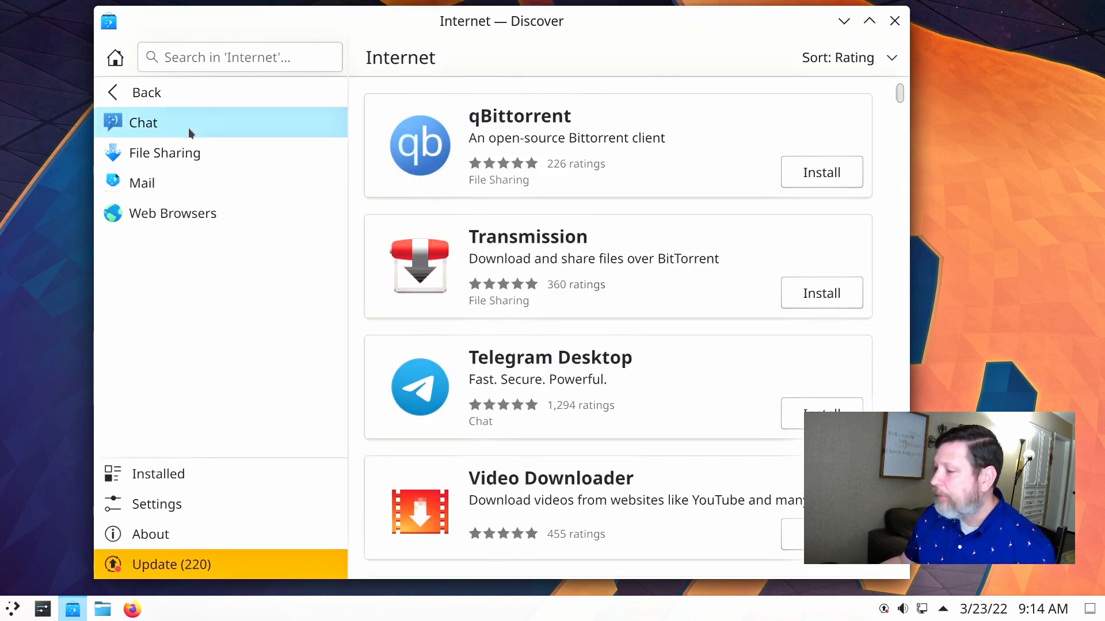
click(115, 95)
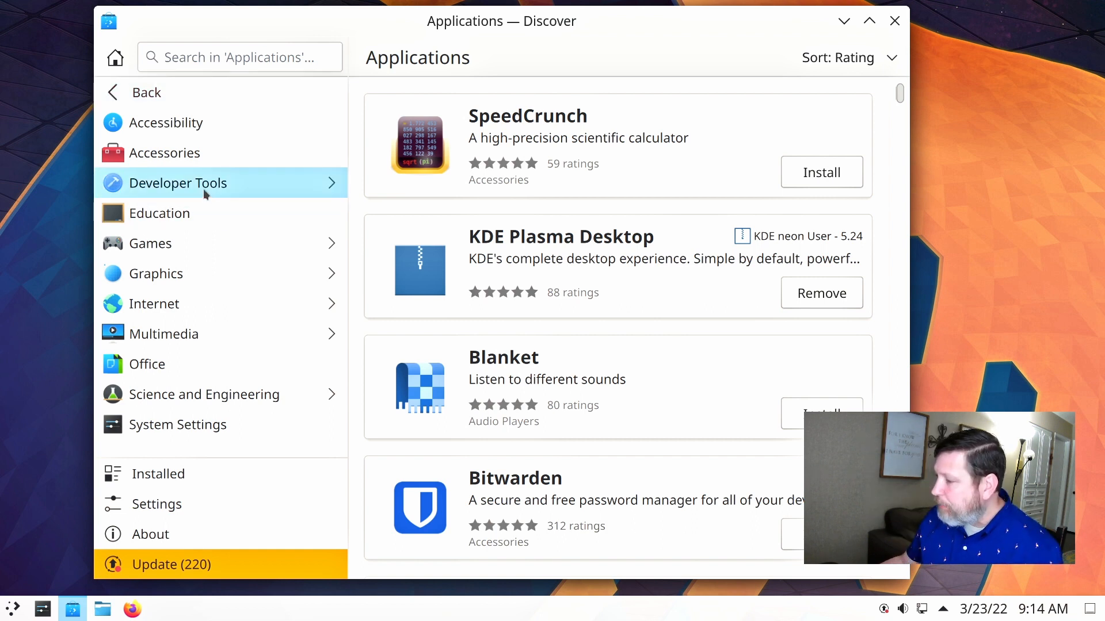
Browse the Games category through Action, Arcade, Board Games, Card Games and Emulators, and return to all applications.
click(193, 244)
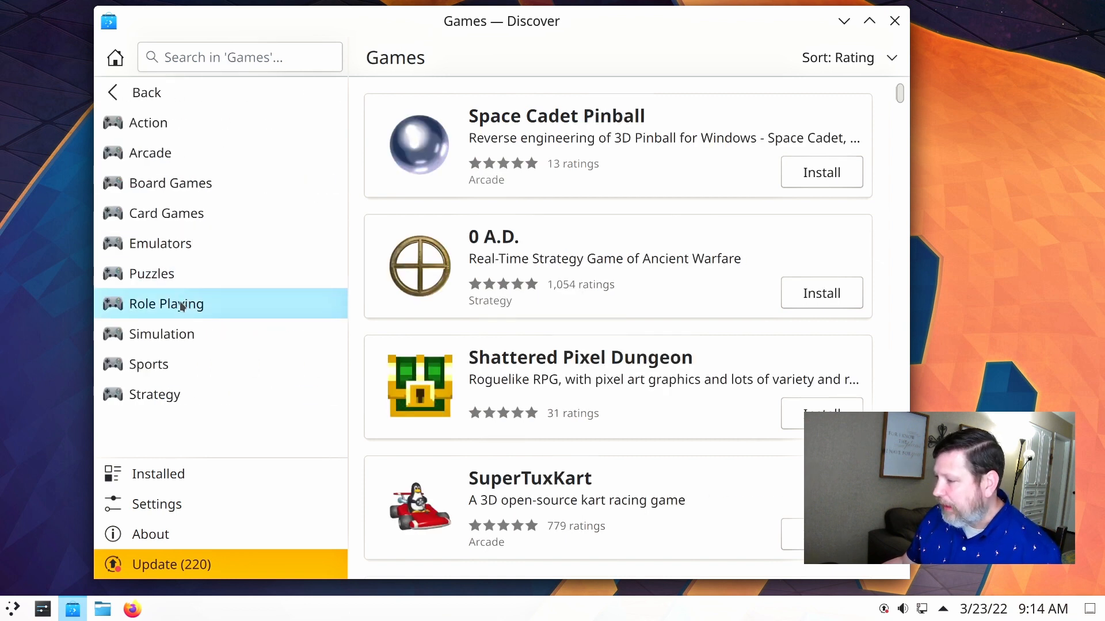
click(172, 121)
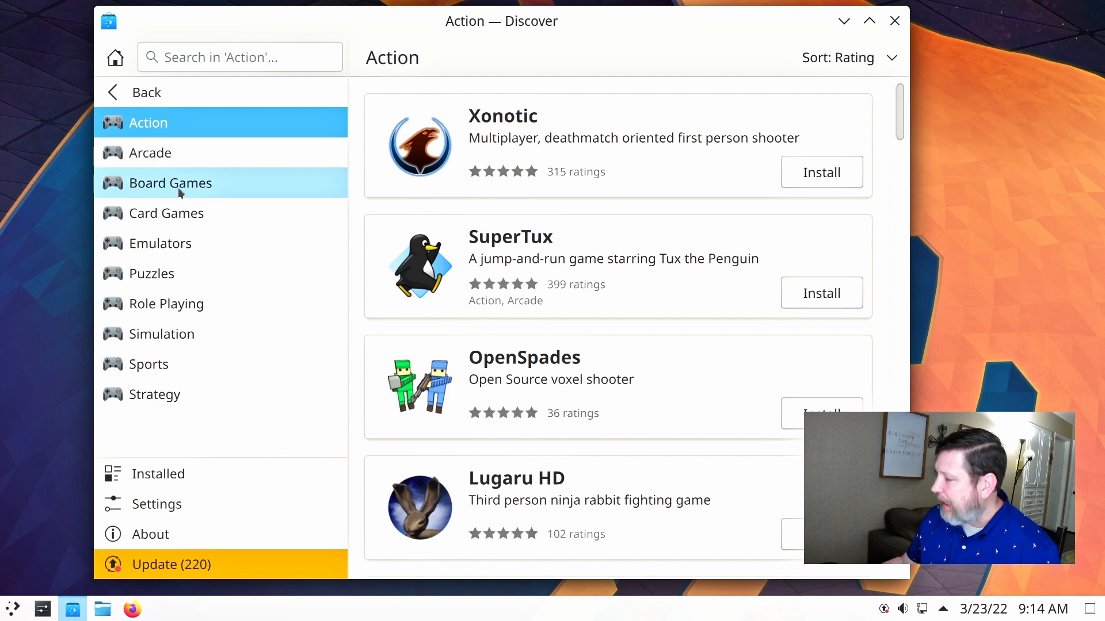
click(156, 153)
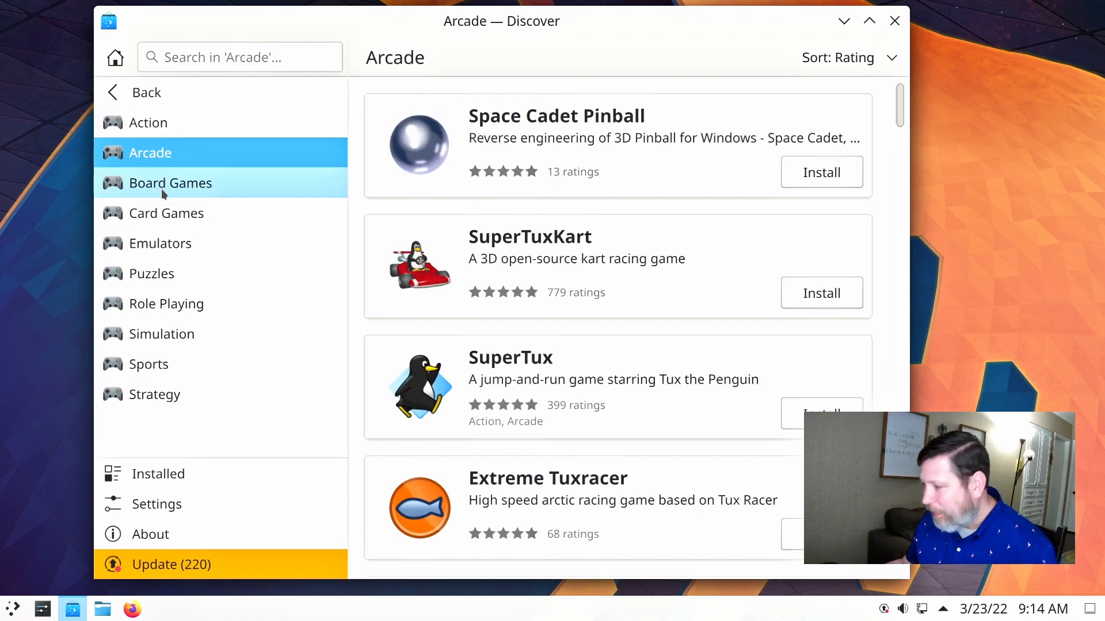
click(162, 186)
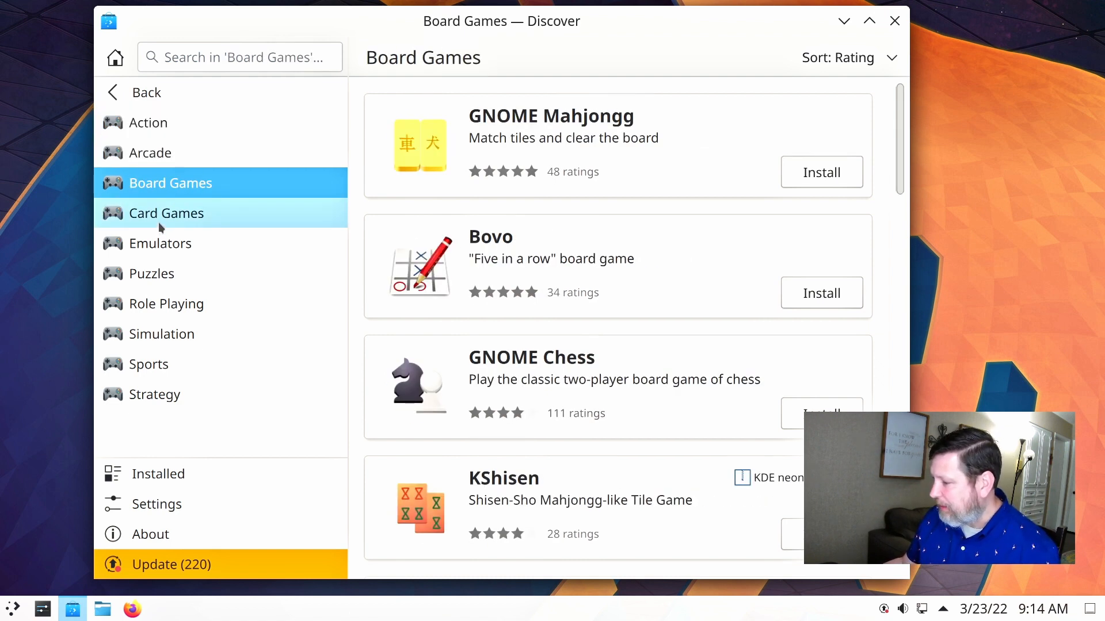
click(158, 222)
click(159, 249)
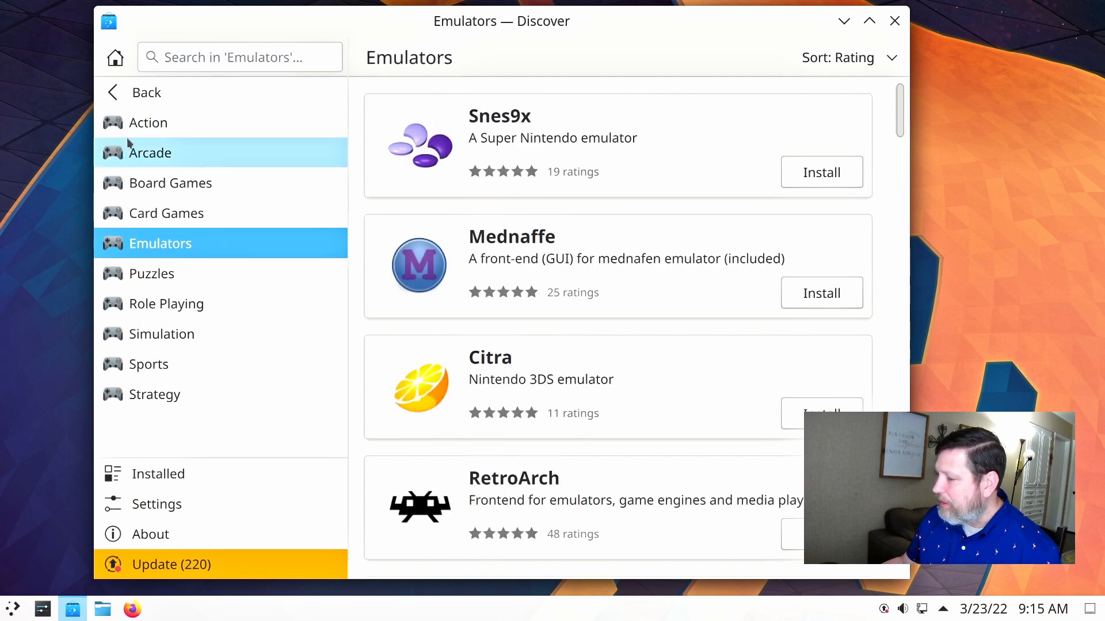
click(113, 89)
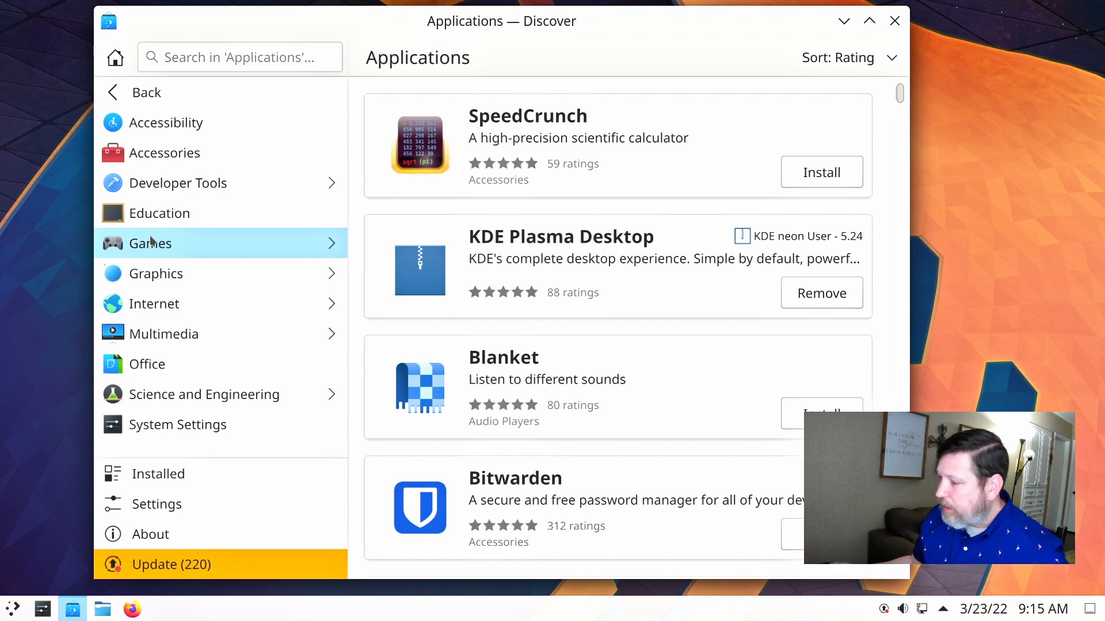
Recheck Discover's software source settings and minimize the window from the Featured page.
drag(286, 25, 314, 23)
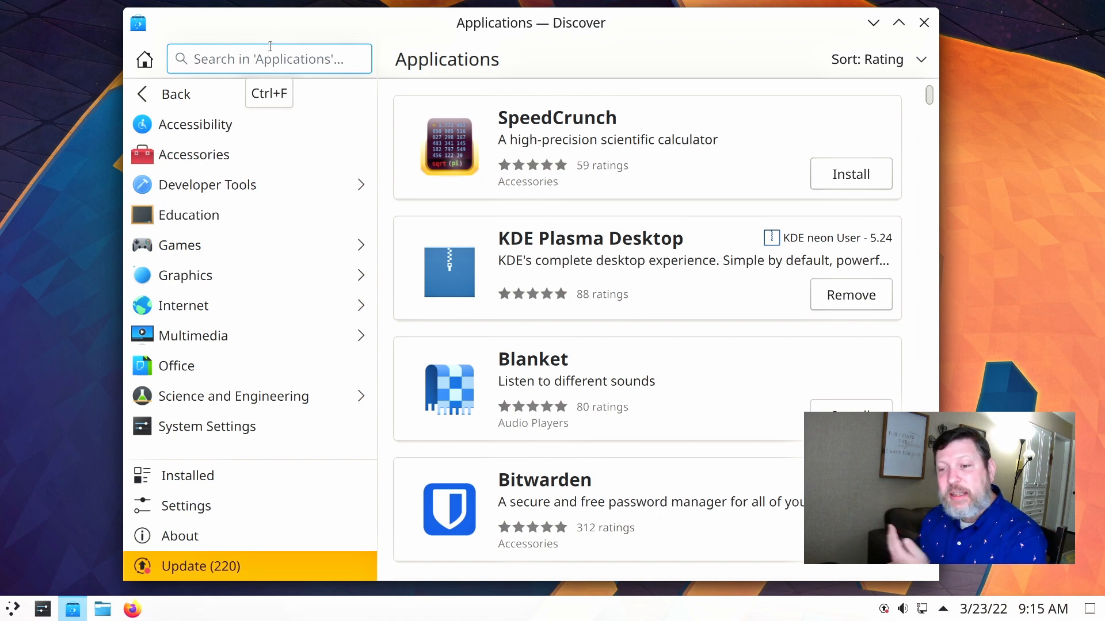
click(166, 510)
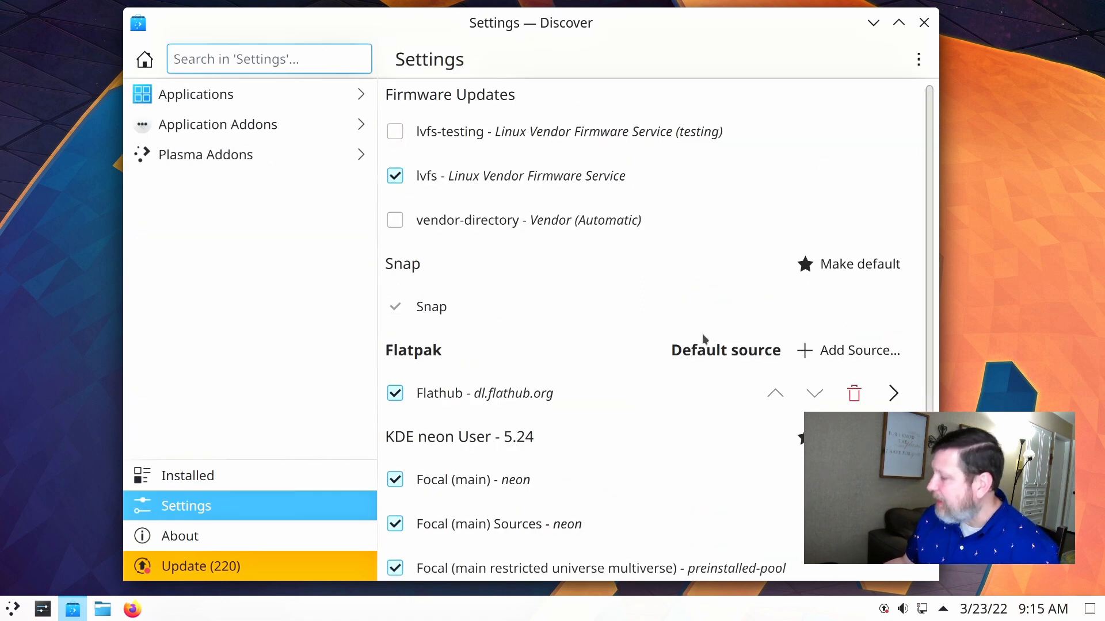
click(144, 59)
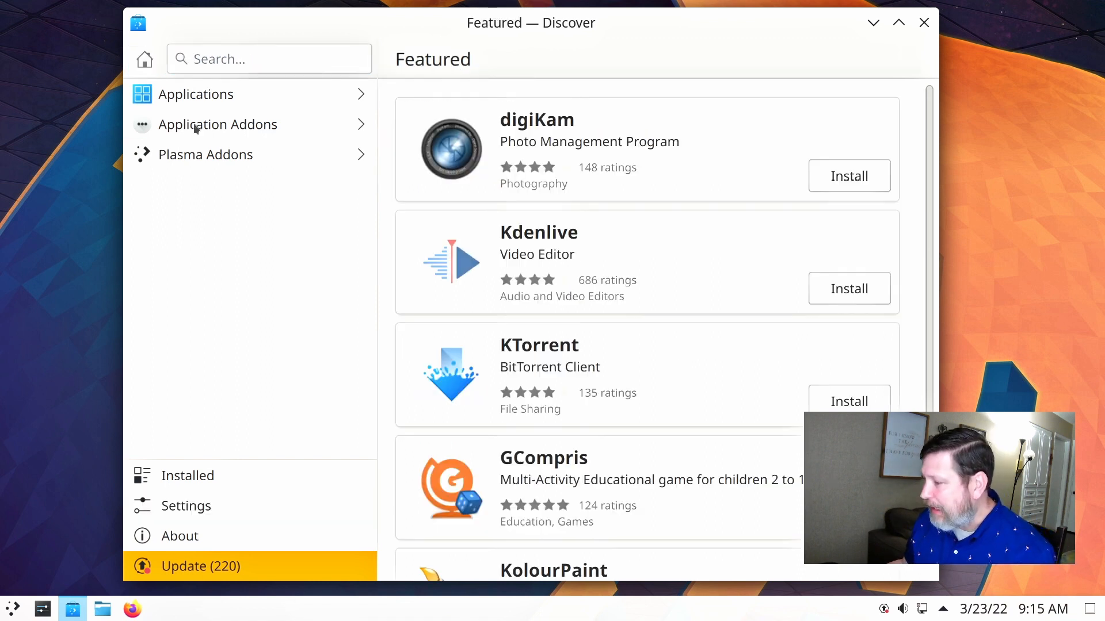
drag(689, 20, 659, 23)
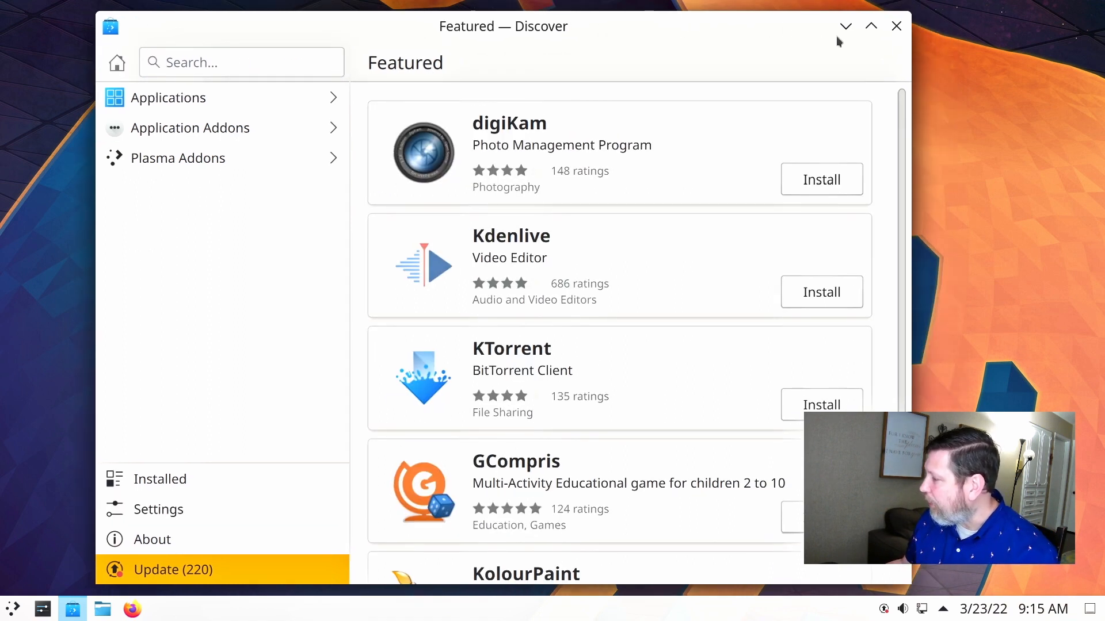
click(844, 26)
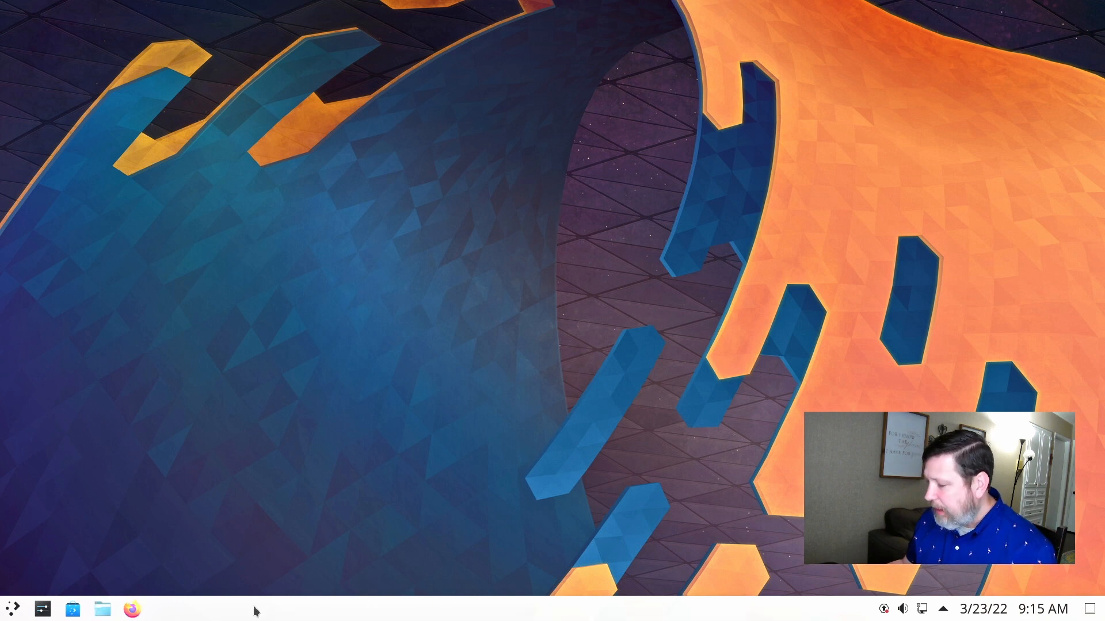
Enter the taskbar panel's edit mode, set its alignment to Right, and close the panel configuration.
right_click(344, 613)
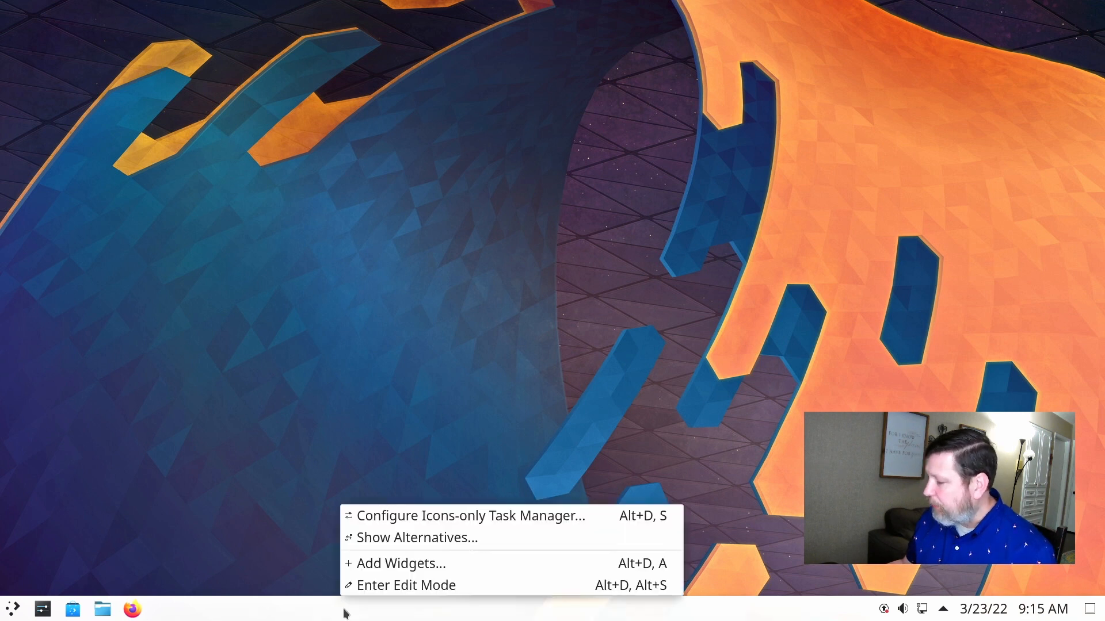
click(395, 586)
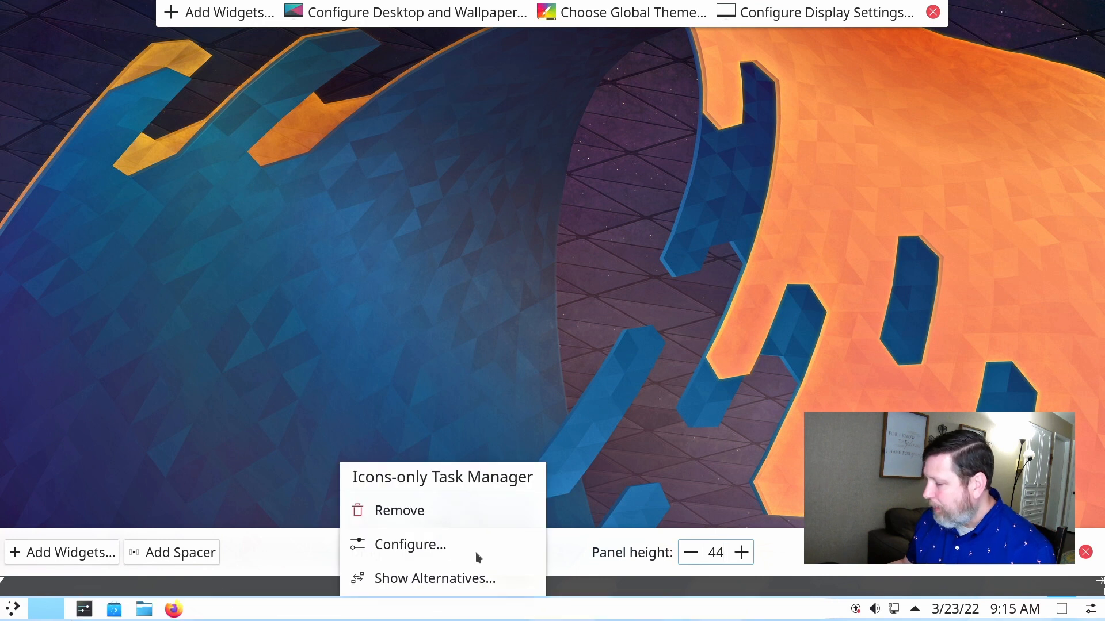
click(1012, 552)
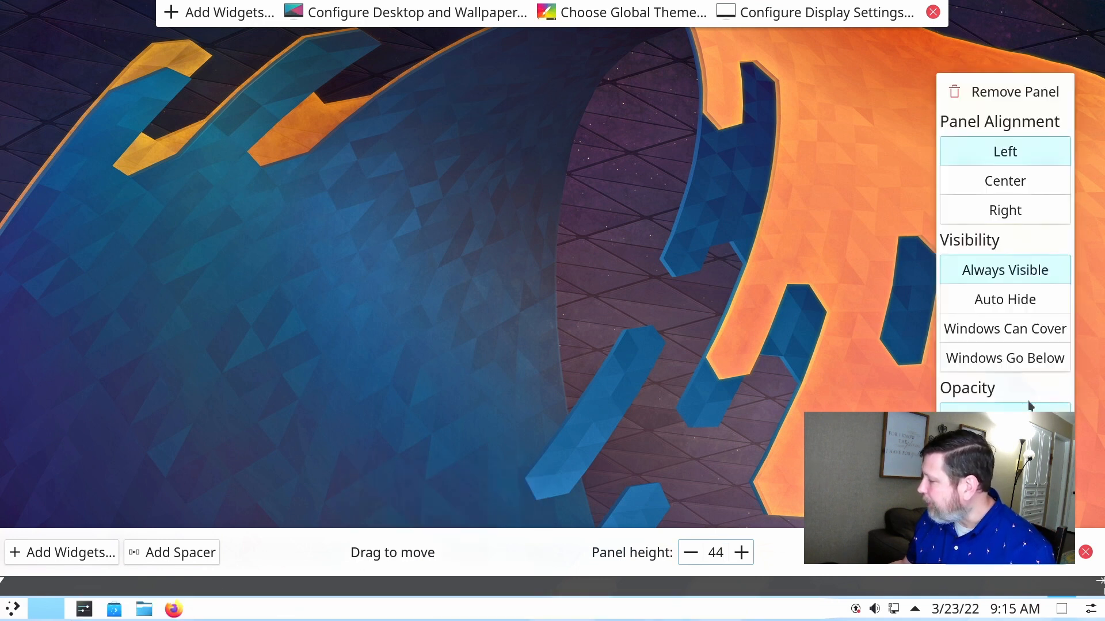
click(1002, 184)
click(994, 209)
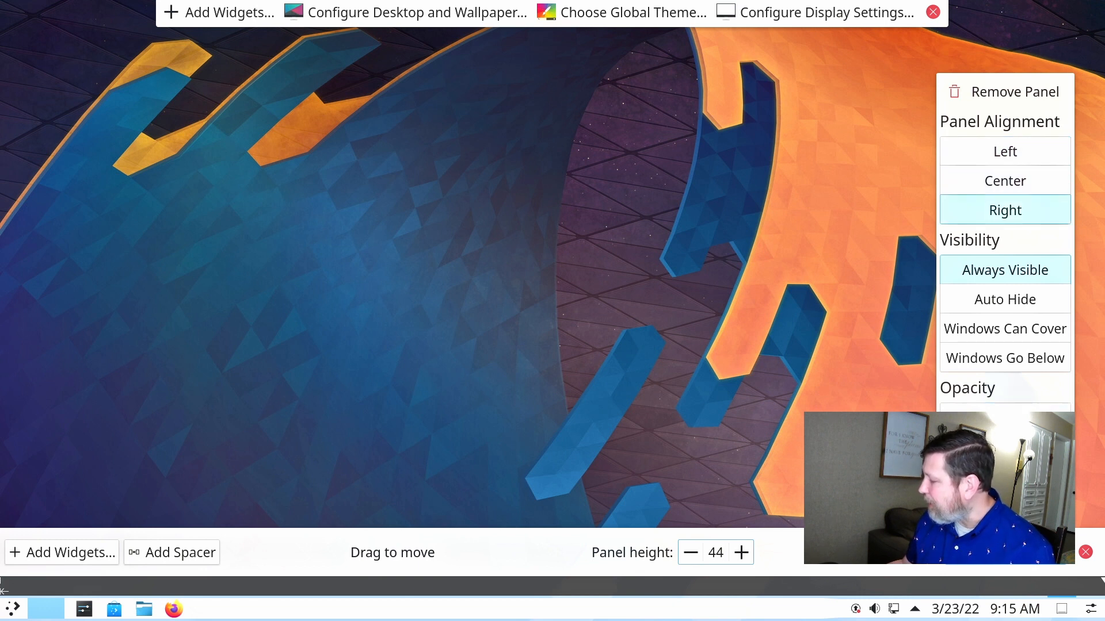
click(1085, 552)
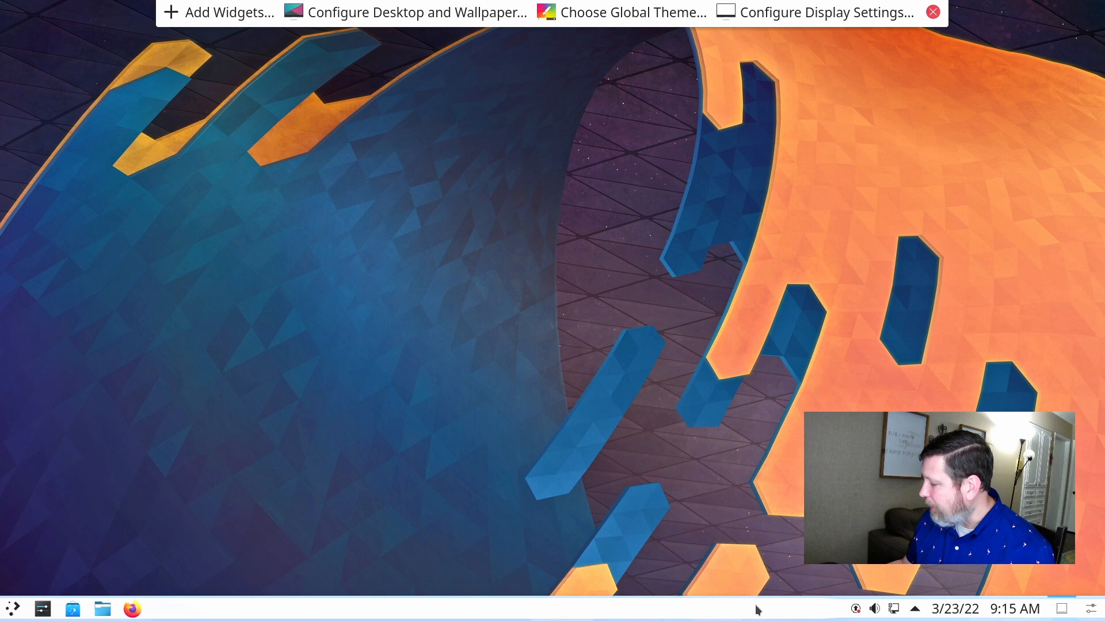
Reopen the panel's edit mode and set the panel height to 100.
right_click(482, 609)
click(511, 586)
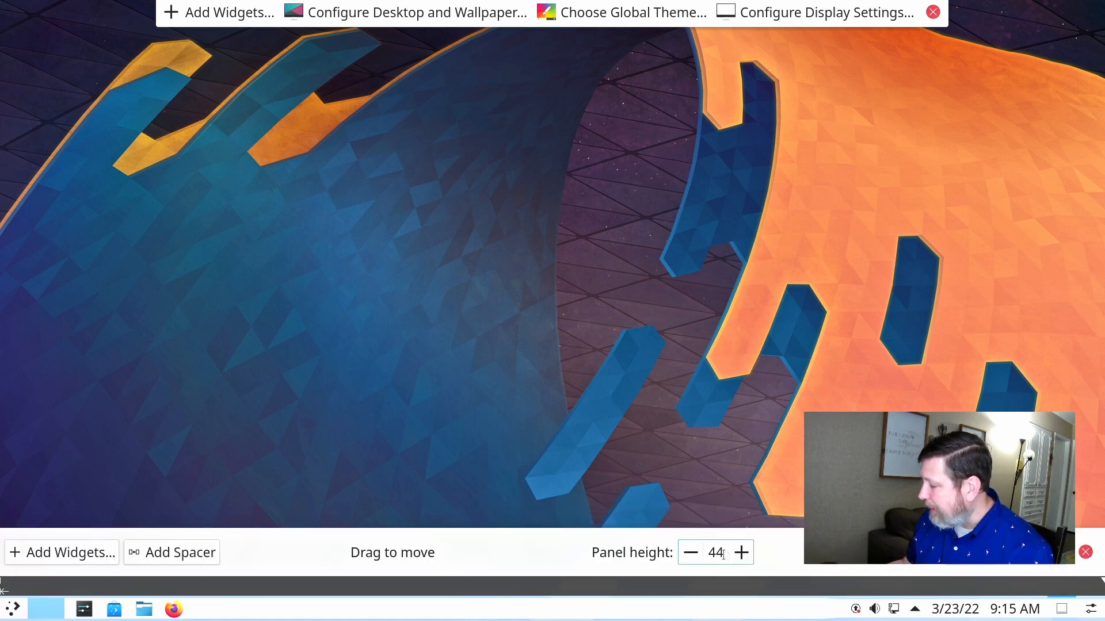
drag(724, 554, 700, 552)
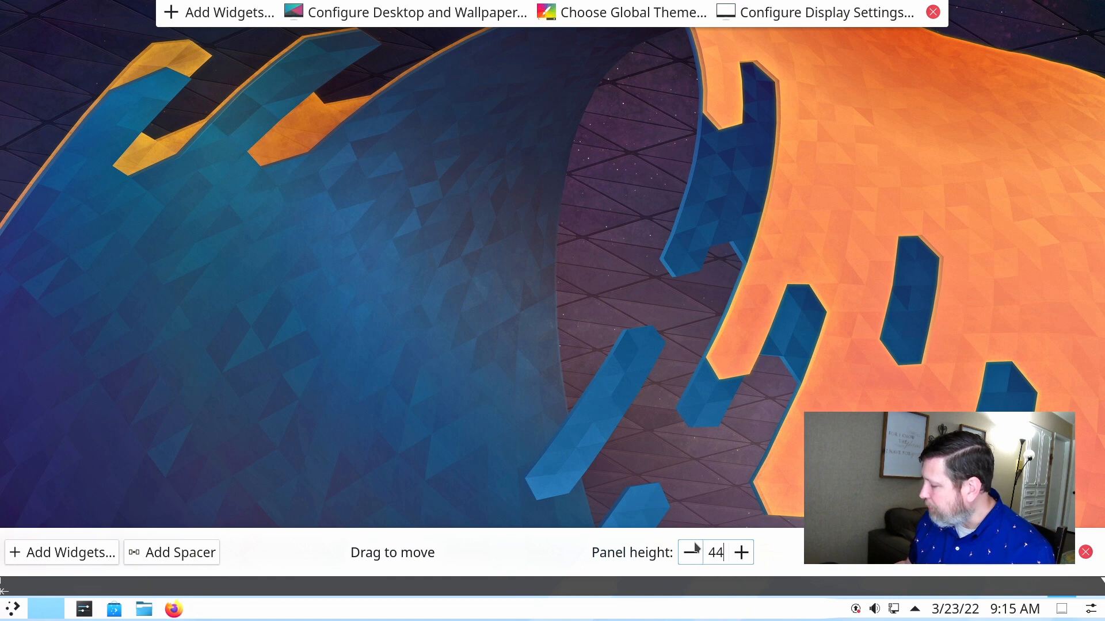
key(BackSpace)
key(BackSpace)
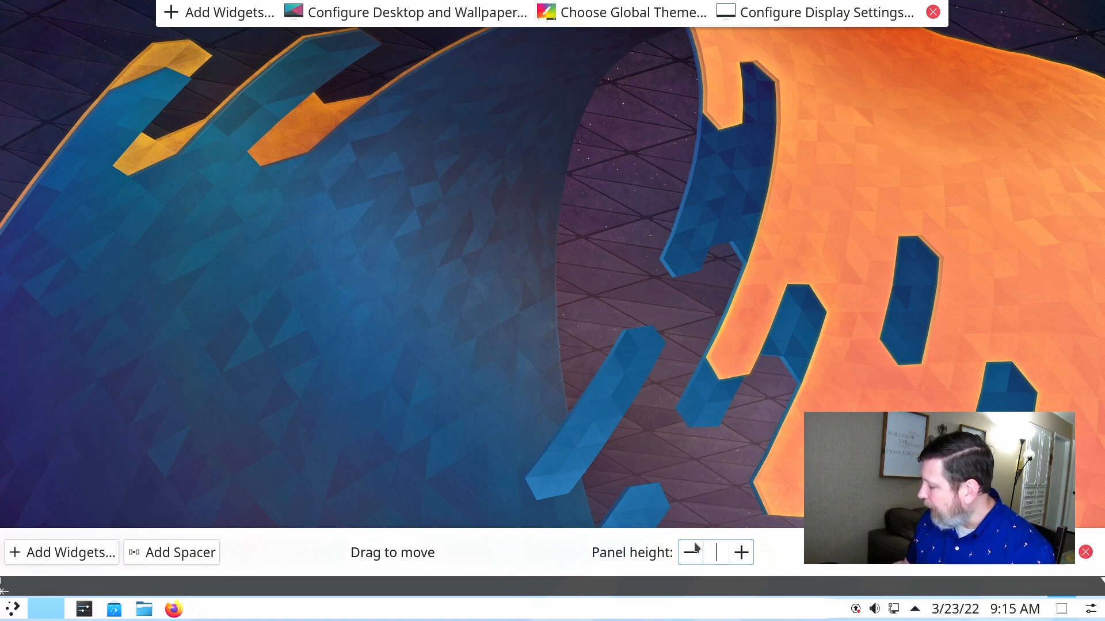
text(100)
key(Return)
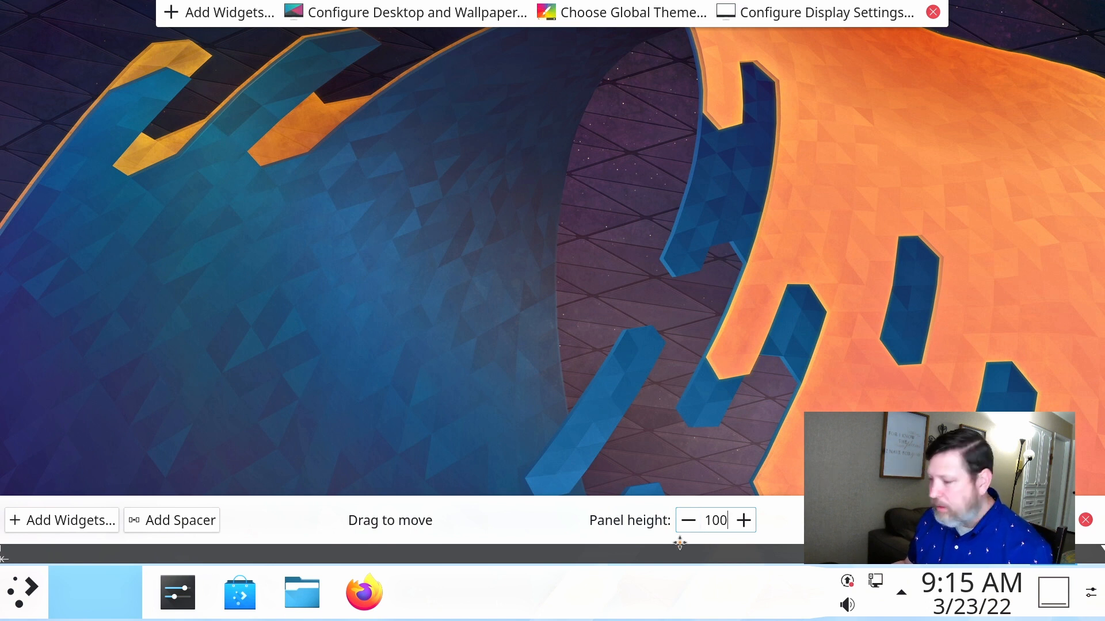
Replace the panel height with 11 and check the taskbar at its smallest size.
drag(724, 519, 702, 524)
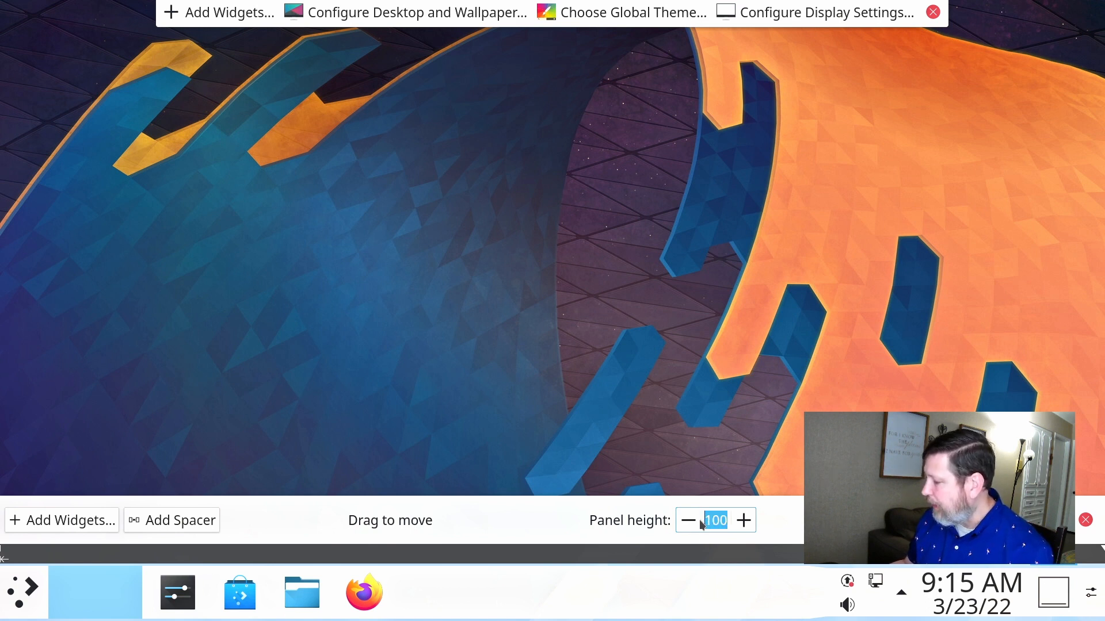
key(Right)
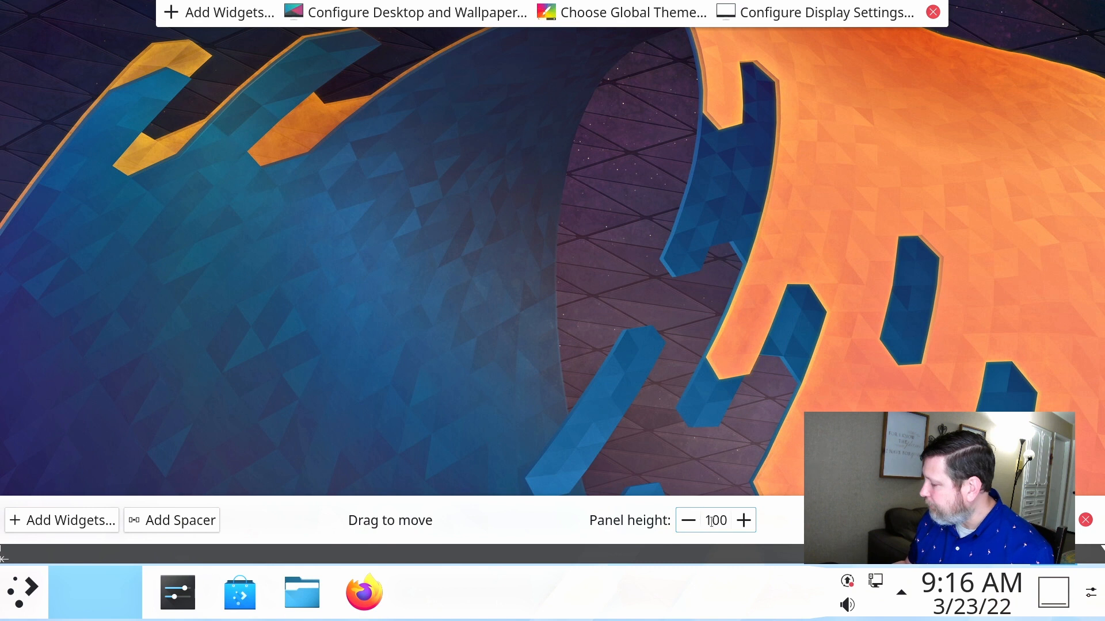
drag(725, 517, 695, 524)
key(Right)
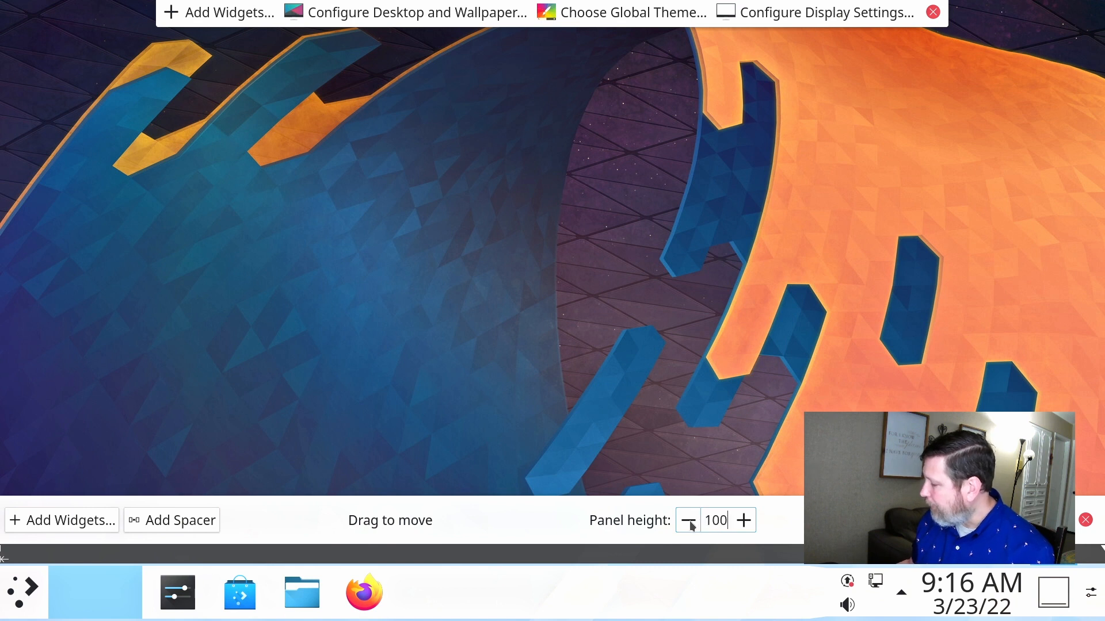
key(BackSpace)
key(BackSpace)
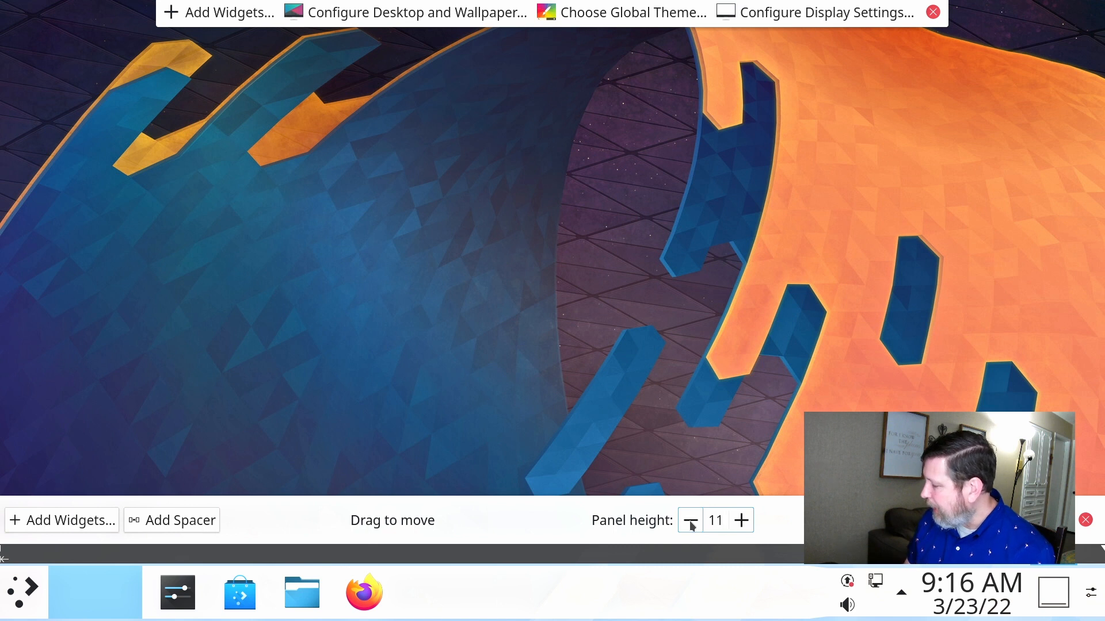
key(Return)
mouse_move(65, 614)
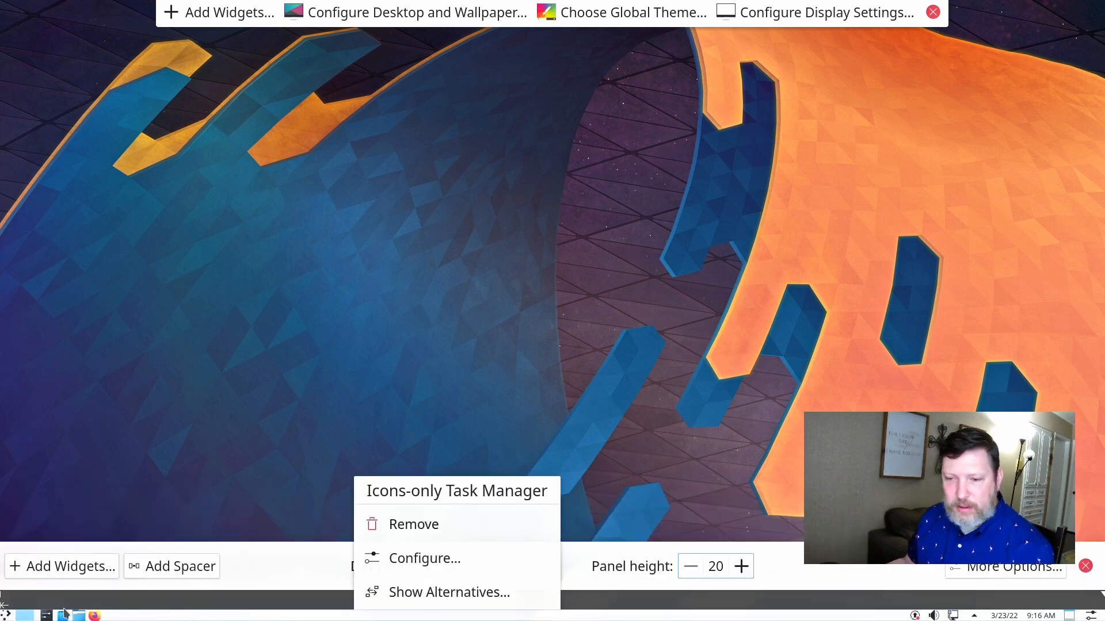
mouse_move(24, 616)
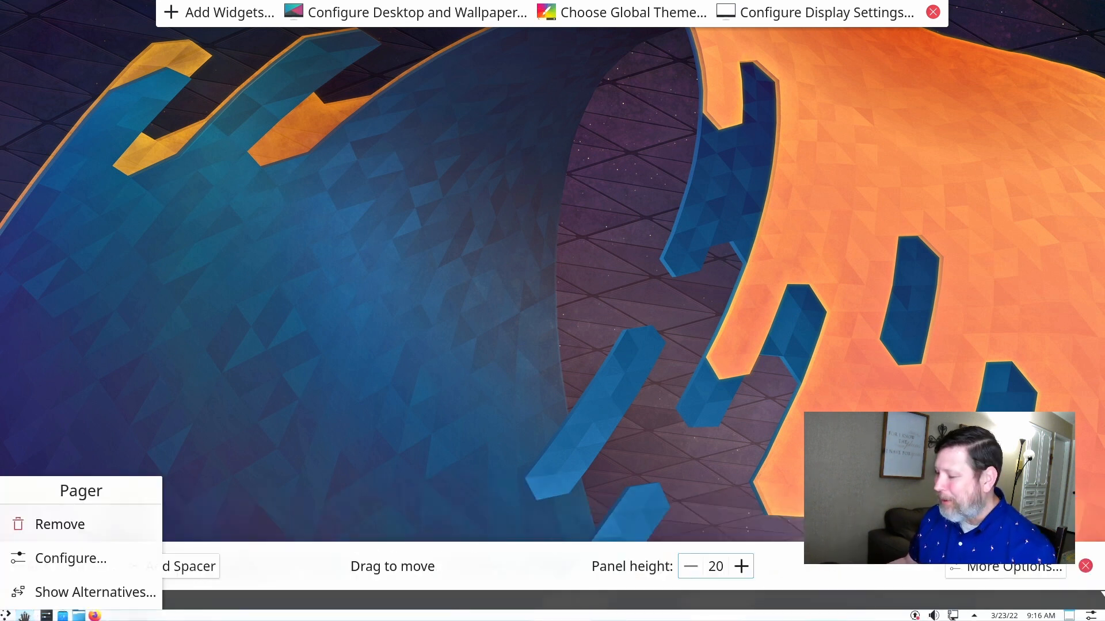
Set the panel height back to 44.
double_click(722, 565)
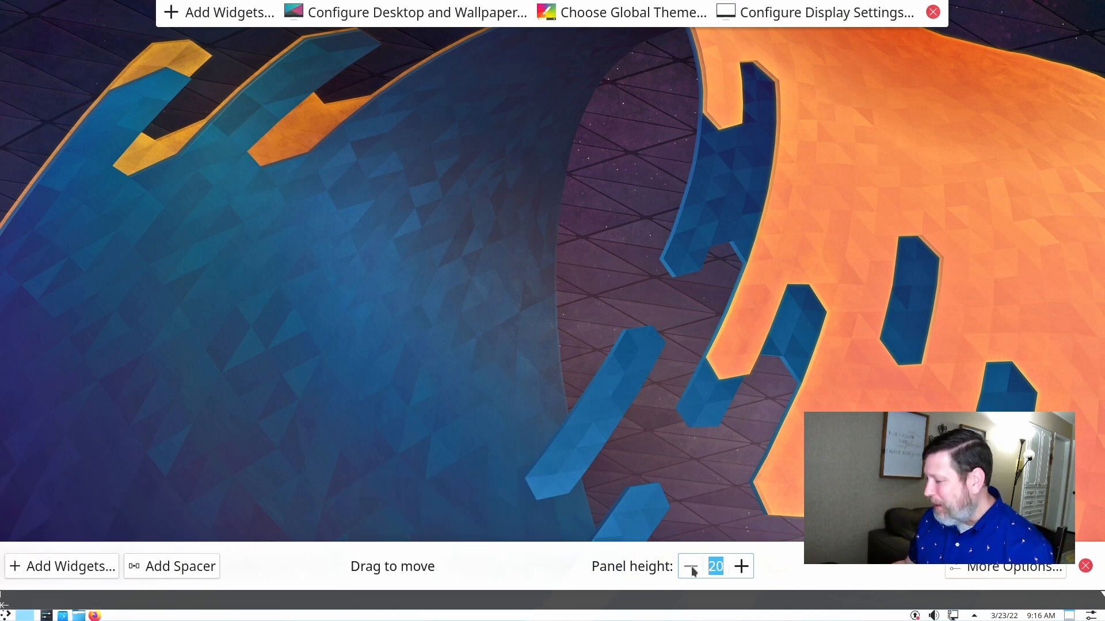
text(44)
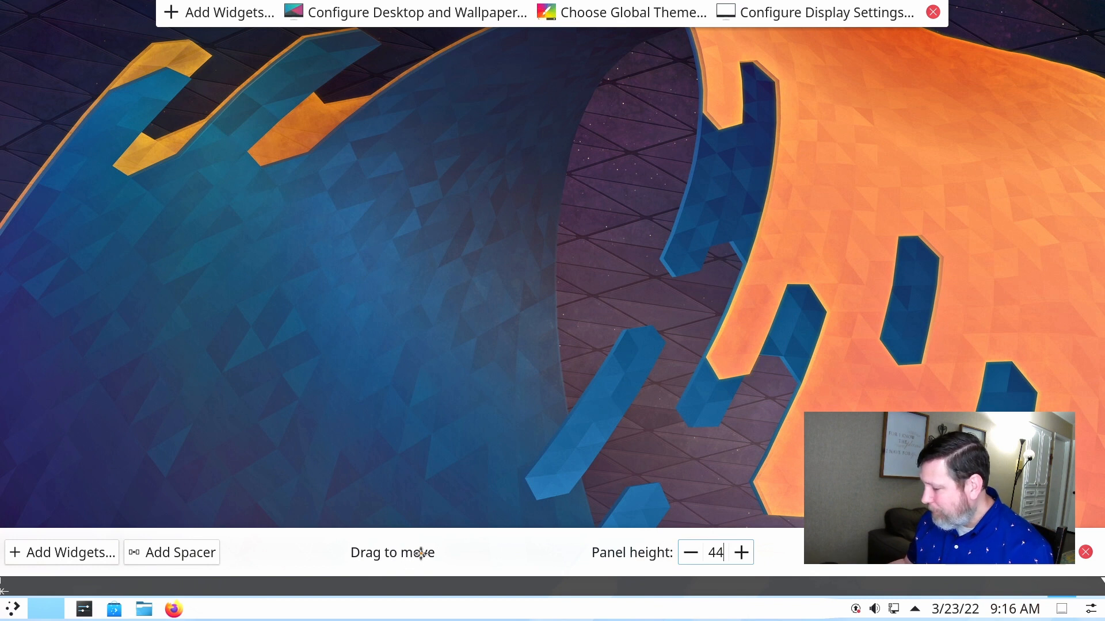
mouse_move(361, 601)
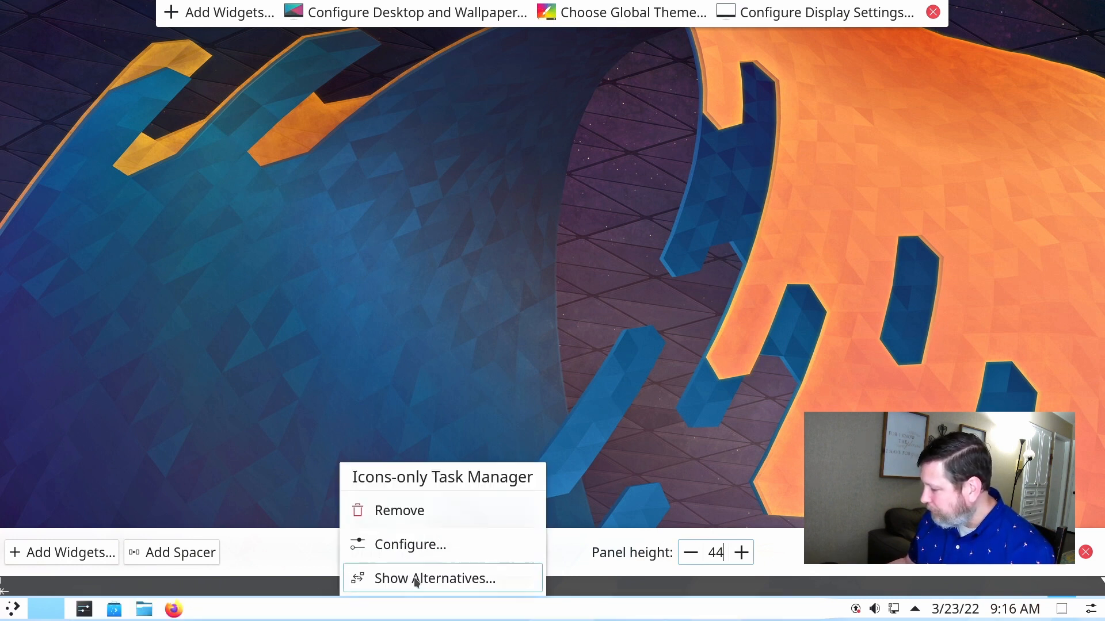
Review the Icons-only Task Manager's Appearance, Behavior and Keyboard Shortcuts settings, then close its settings window.
drag(171, 609, 996, 602)
mouse_move(439, 608)
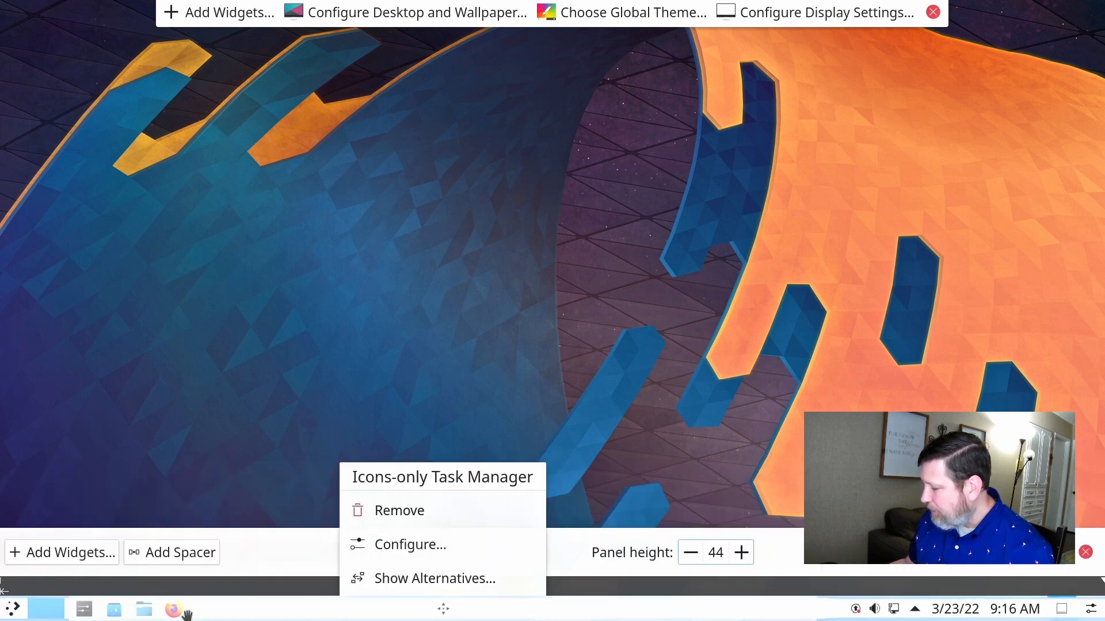
click(406, 544)
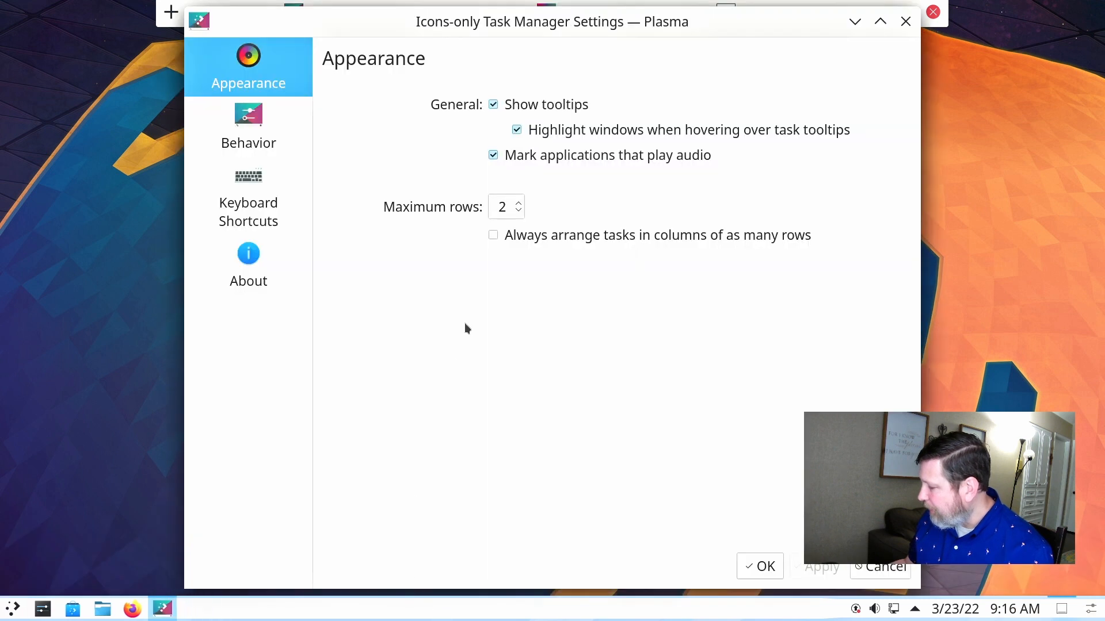
click(248, 130)
click(239, 176)
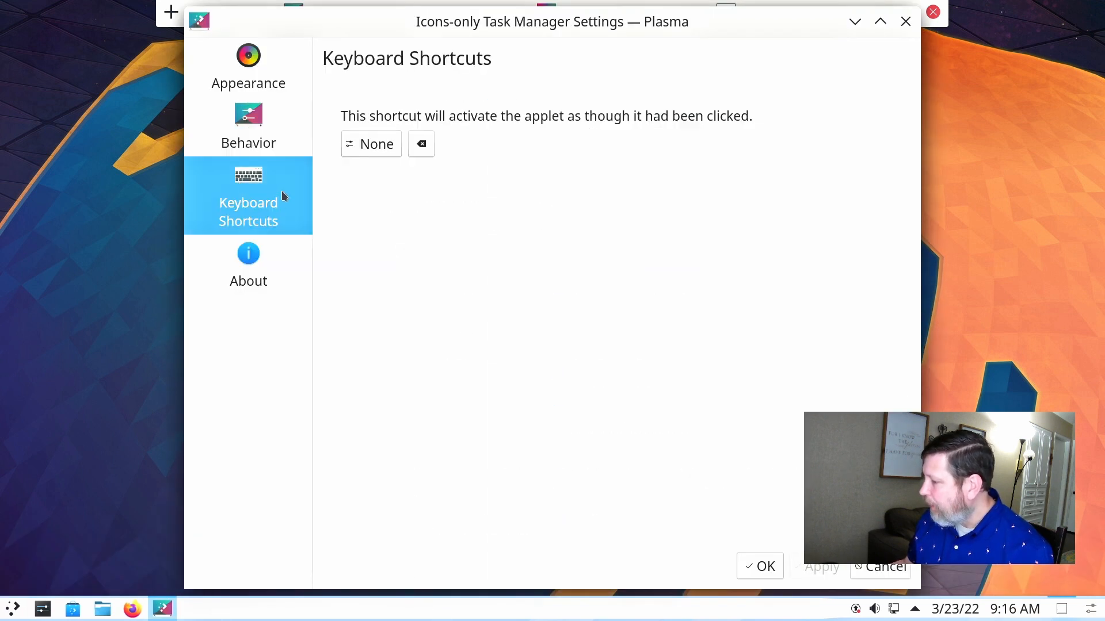
click(287, 90)
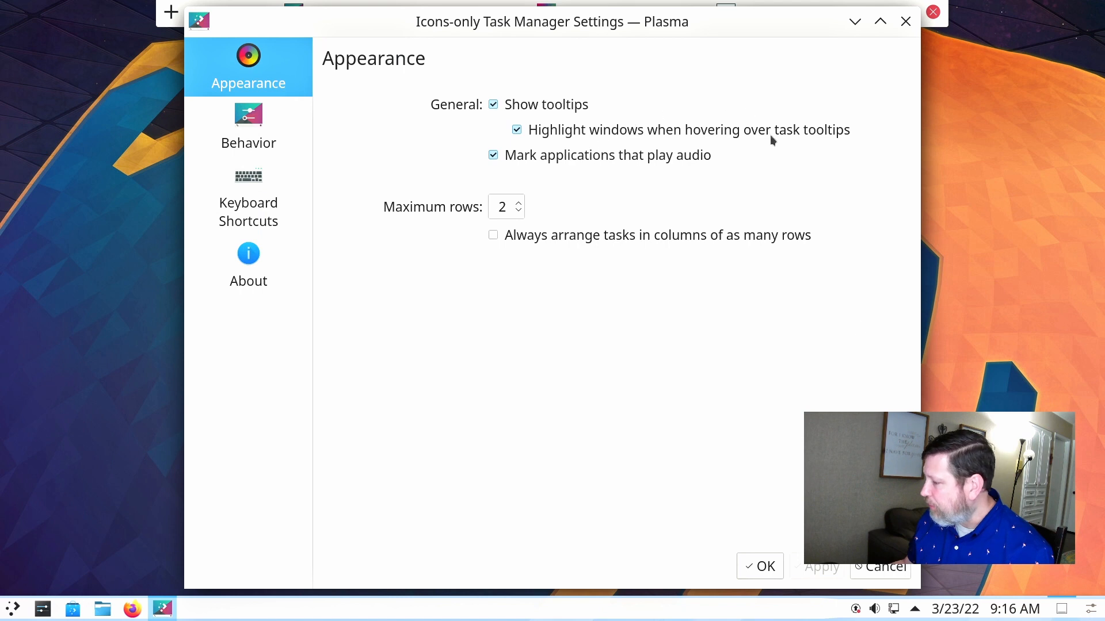
click(770, 566)
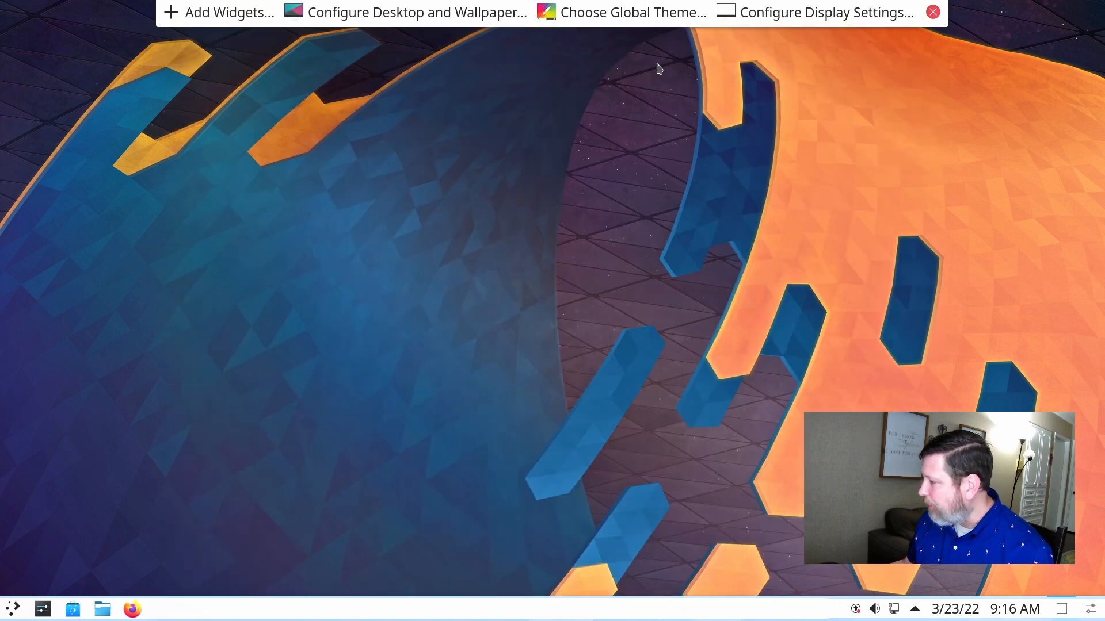
Open the Global Theme settings and list the downloadable global themes sorted by Rating.
click(621, 16)
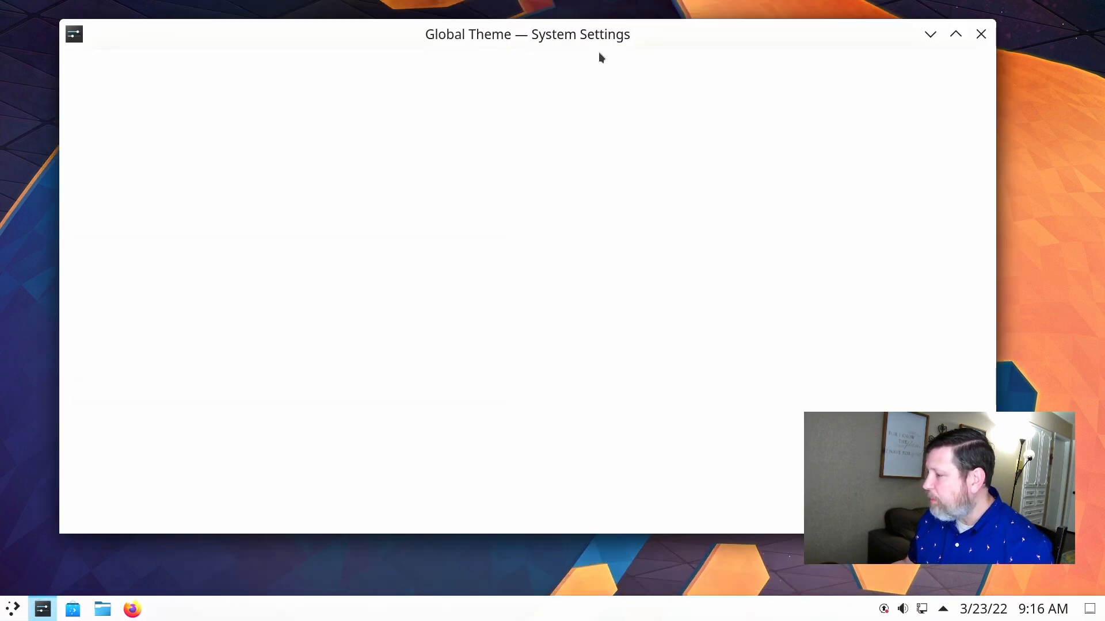
mouse_move(579, 35)
mouse_down()
mouse_move(550, 3)
mouse_move(572, 40)
mouse_up()
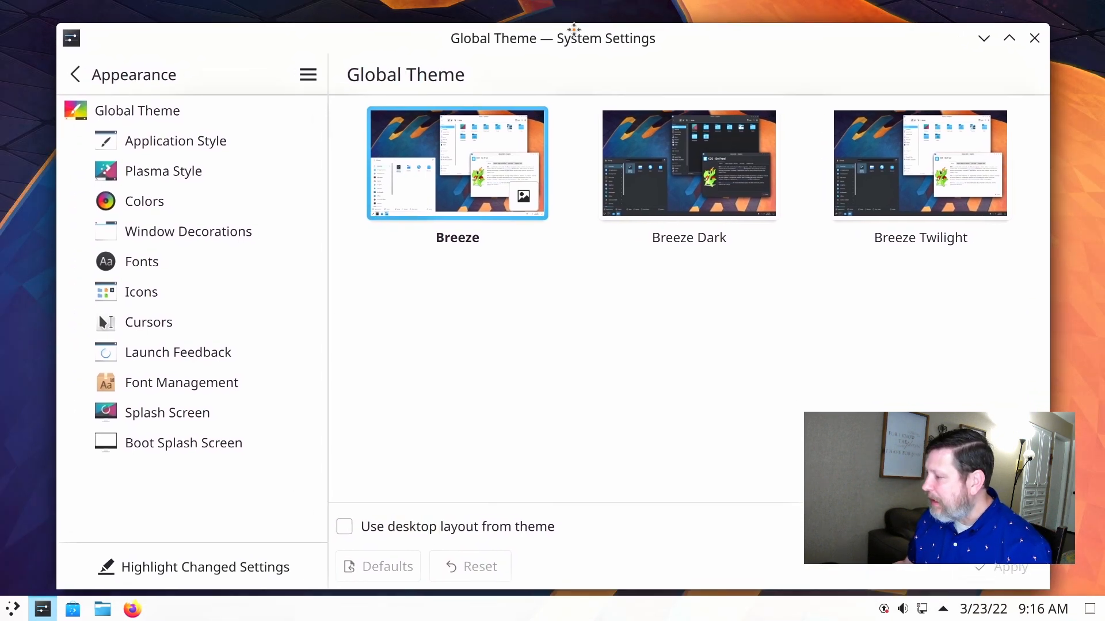
drag(688, 54, 685, 28)
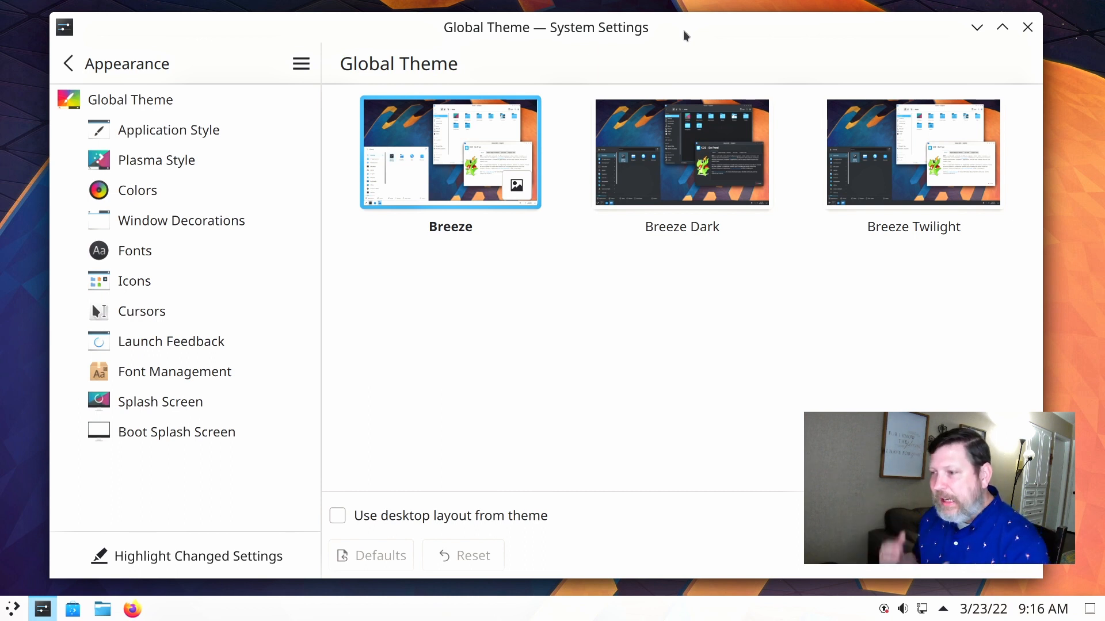
click(949, 516)
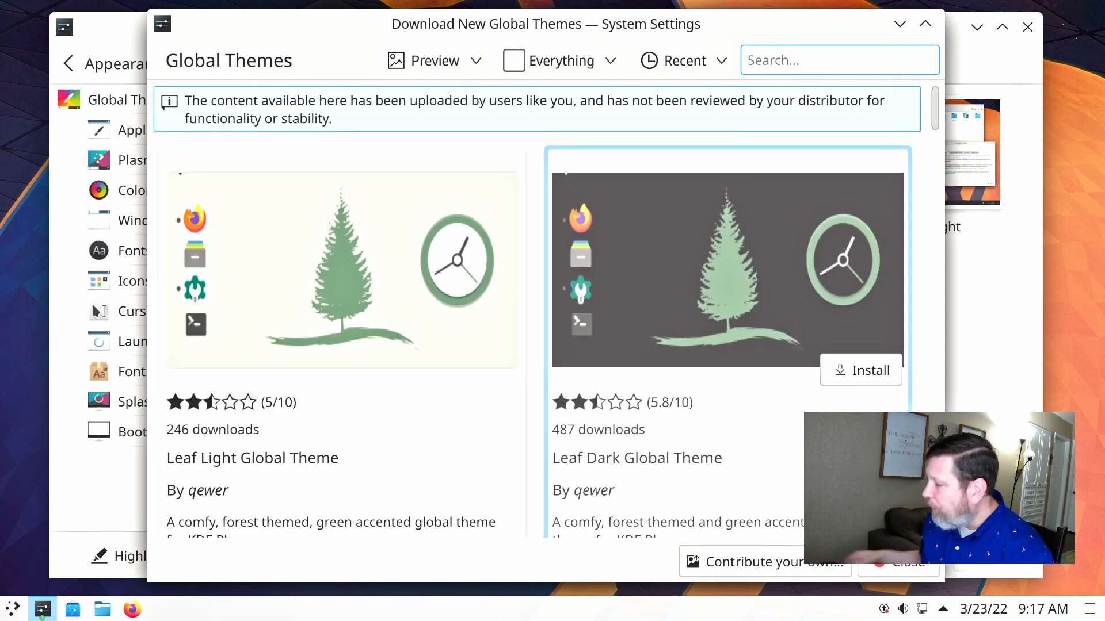
click(702, 63)
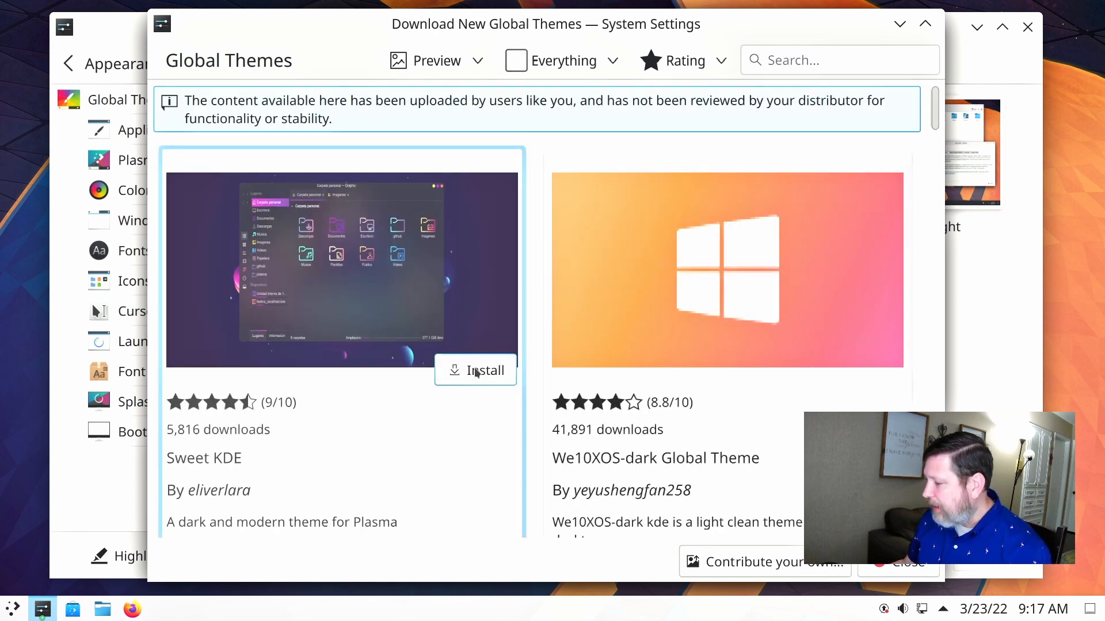
Install the Sweet KDE global theme, authenticating with the account password, then apply it and close the theme windows.
click(471, 371)
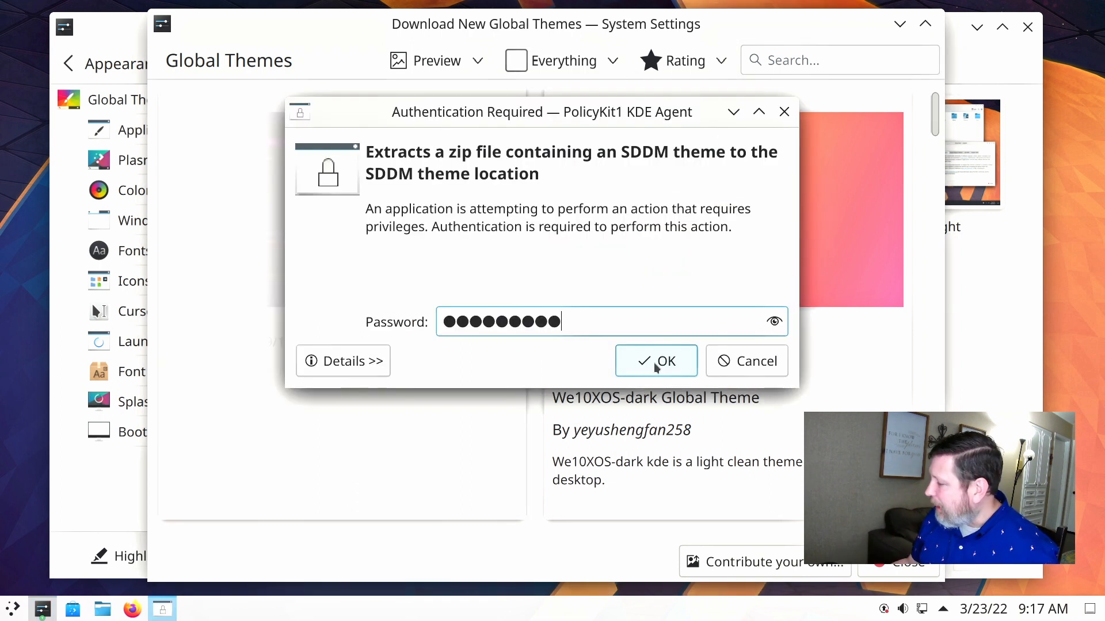
click(654, 361)
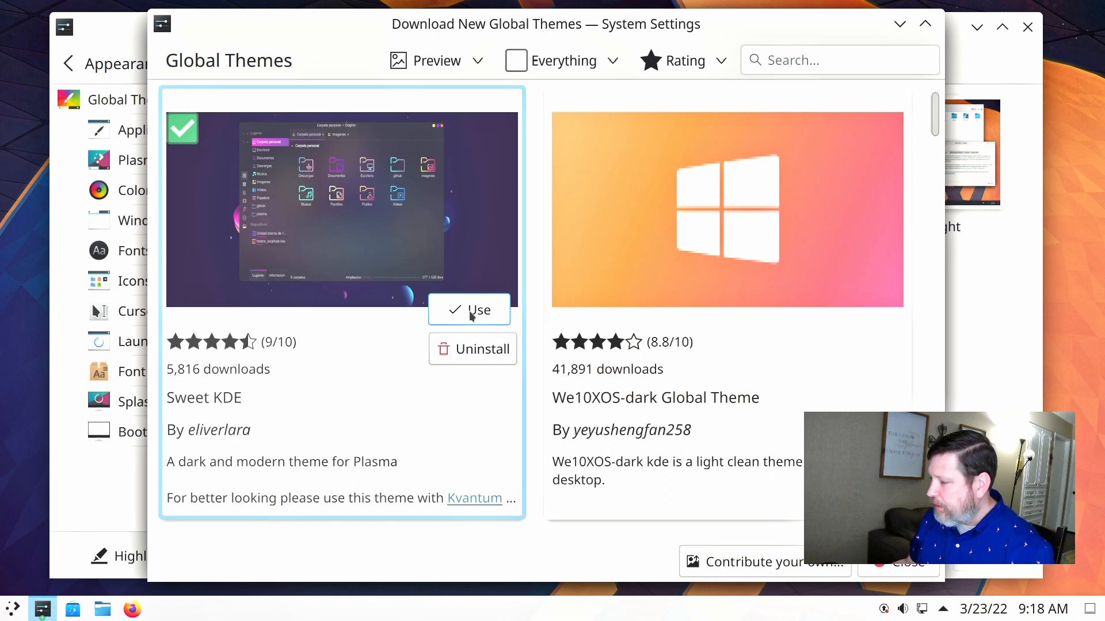
click(470, 314)
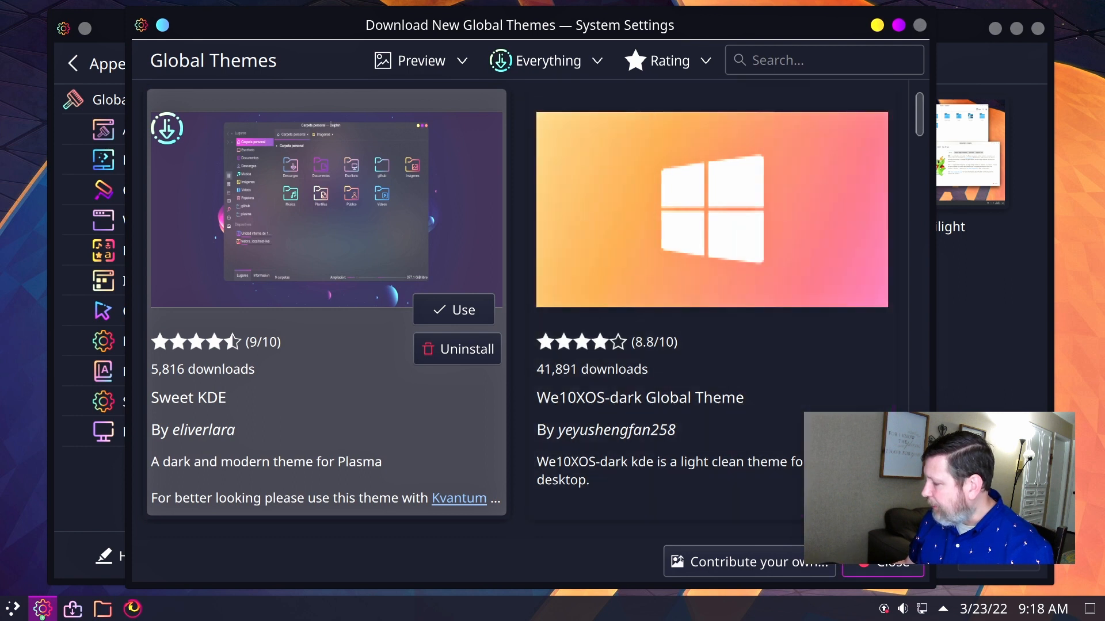
click(880, 563)
click(996, 30)
Set the desktop wallpaper to the "source" image and close the desktop settings.
right_click(521, 202)
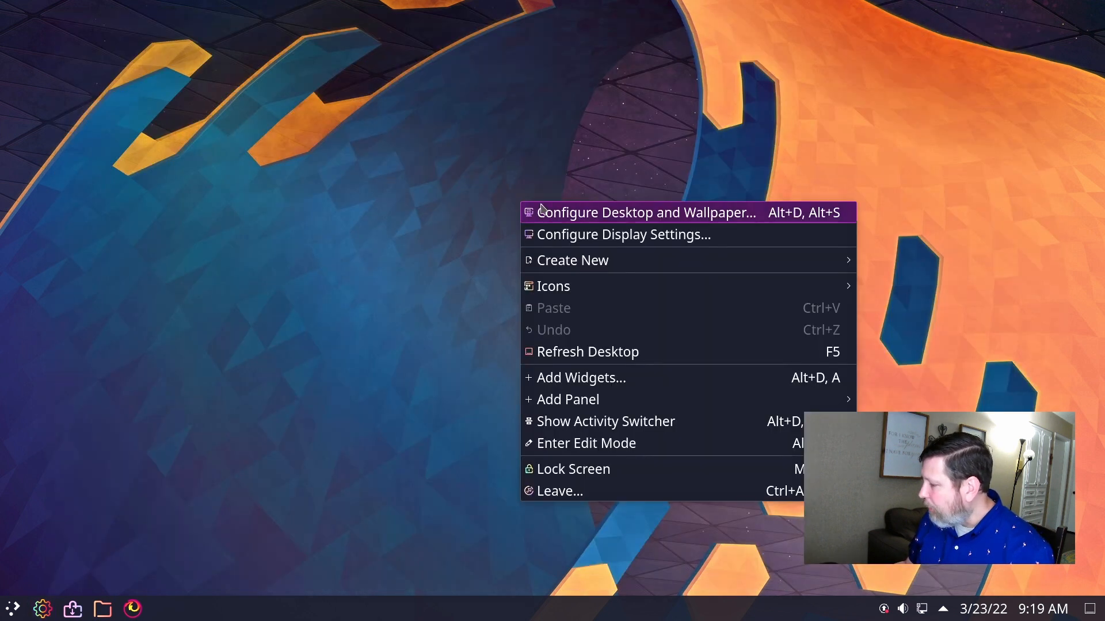
click(541, 208)
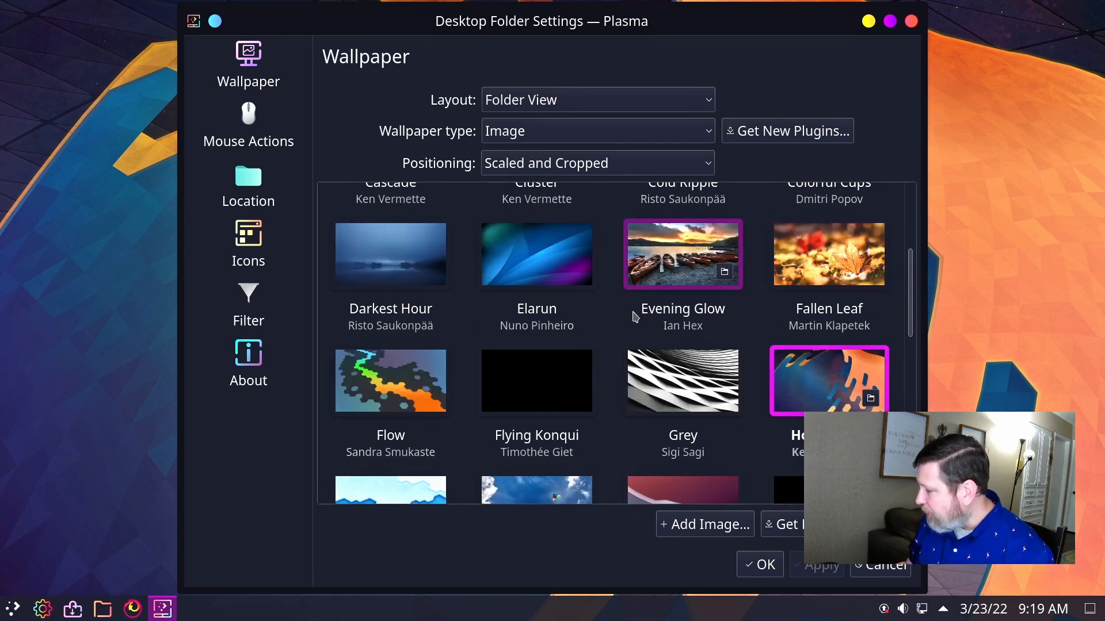
scroll(575, 374, down, 6)
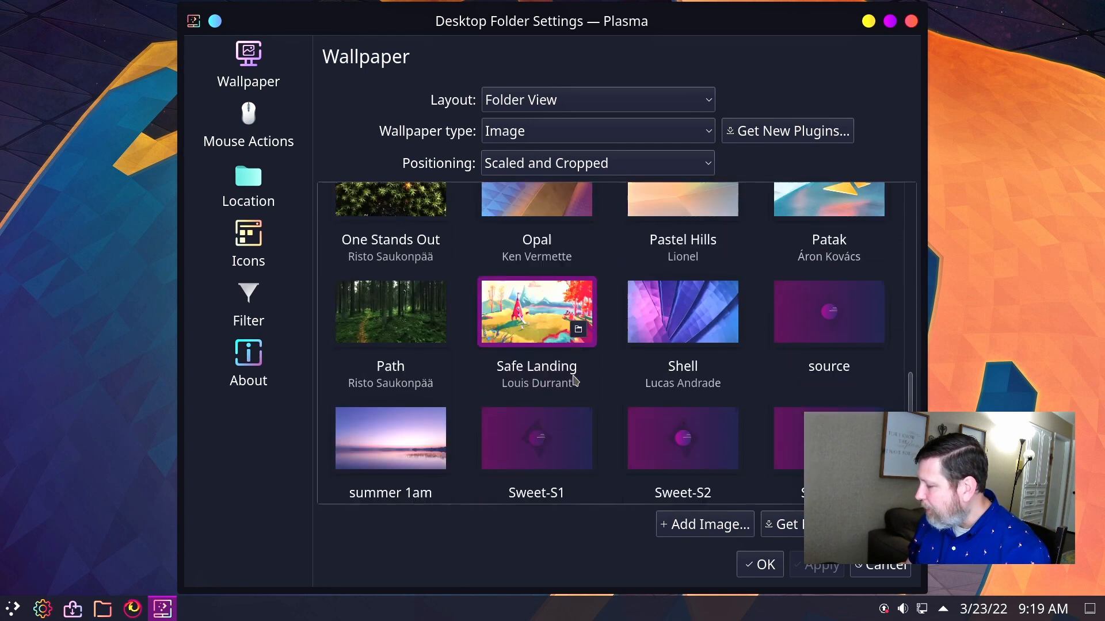
scroll(575, 380, down, 2)
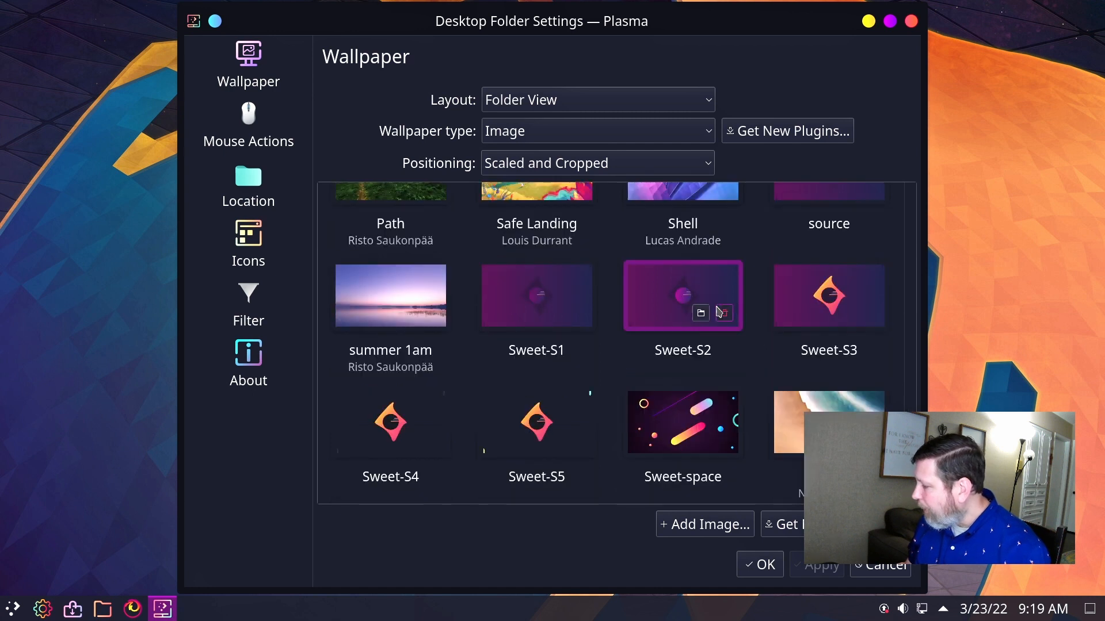
scroll(731, 305, up, 2)
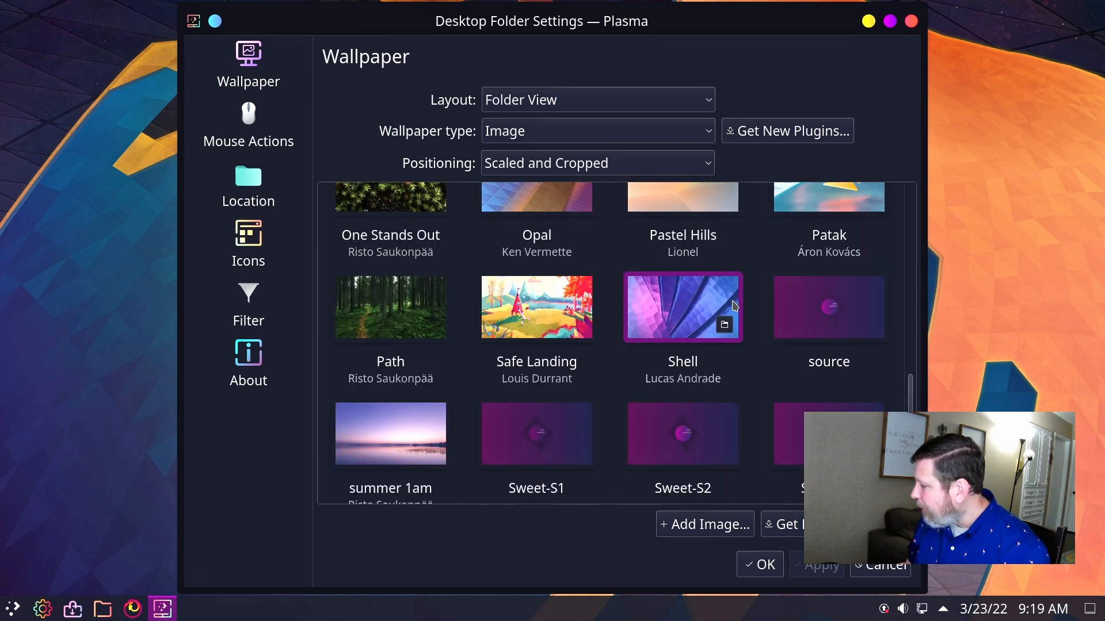
click(835, 303)
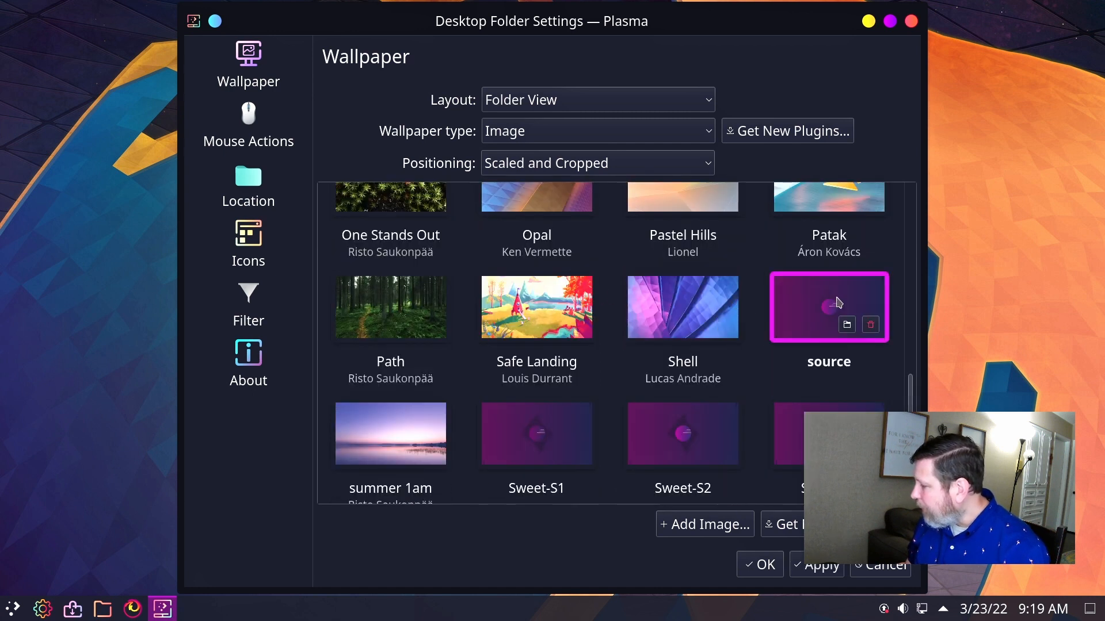
click(826, 575)
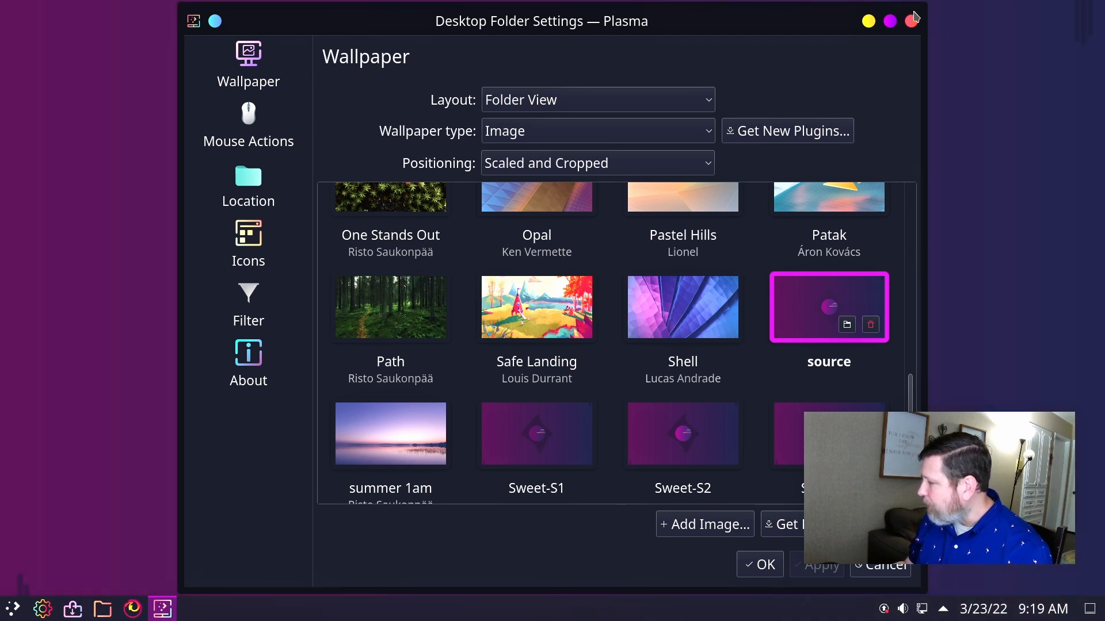
click(912, 21)
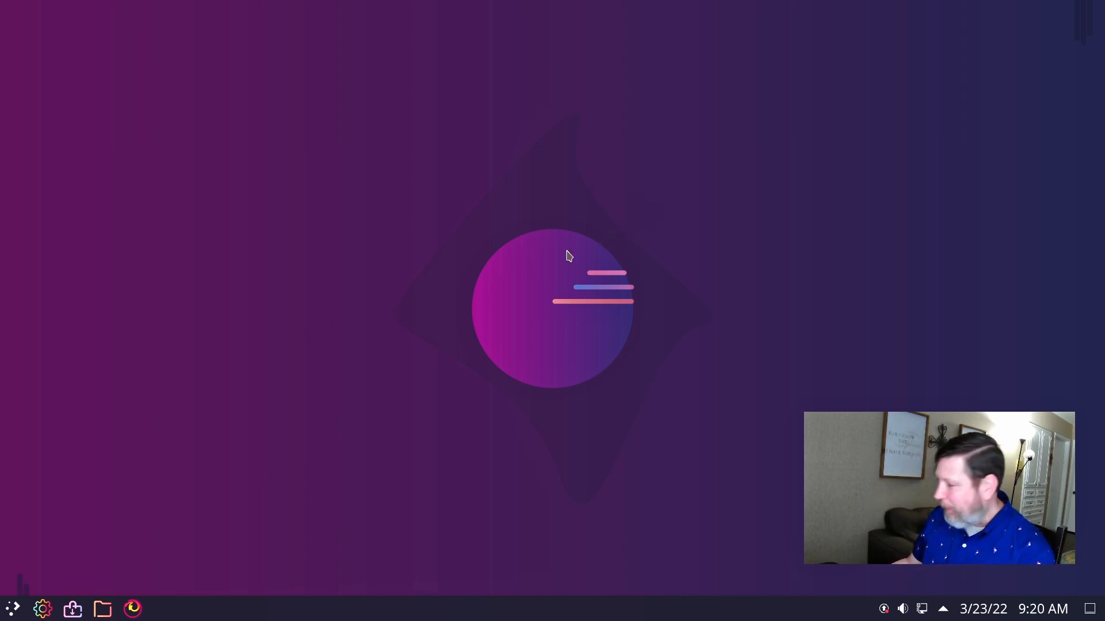
Open Discover and install Kdenlive from the flathub (Flatpak) source.
click(72, 609)
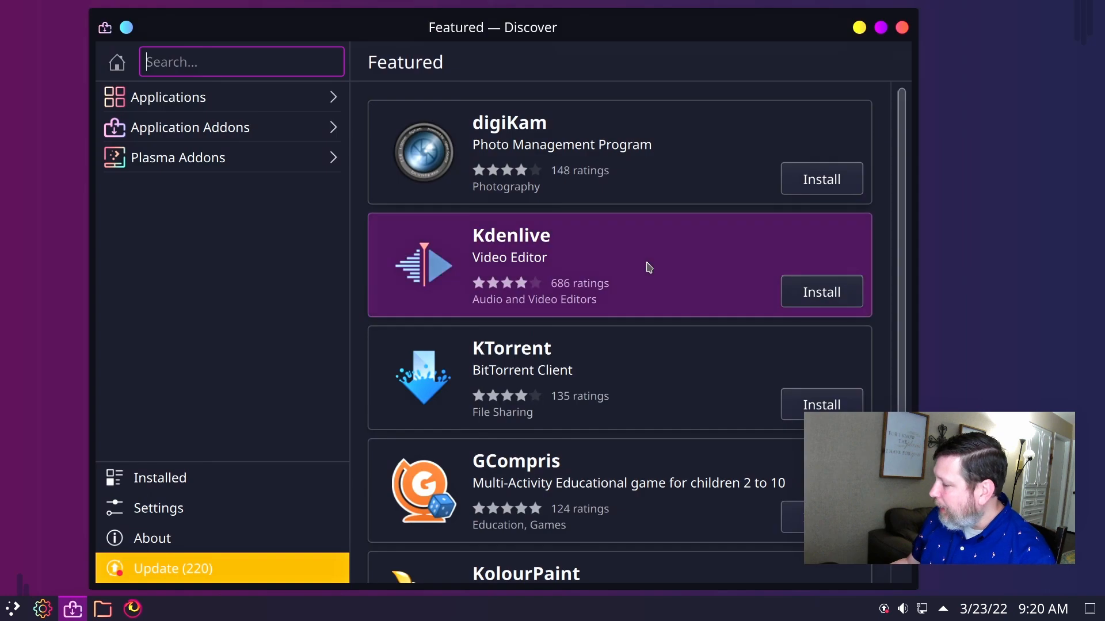
click(649, 268)
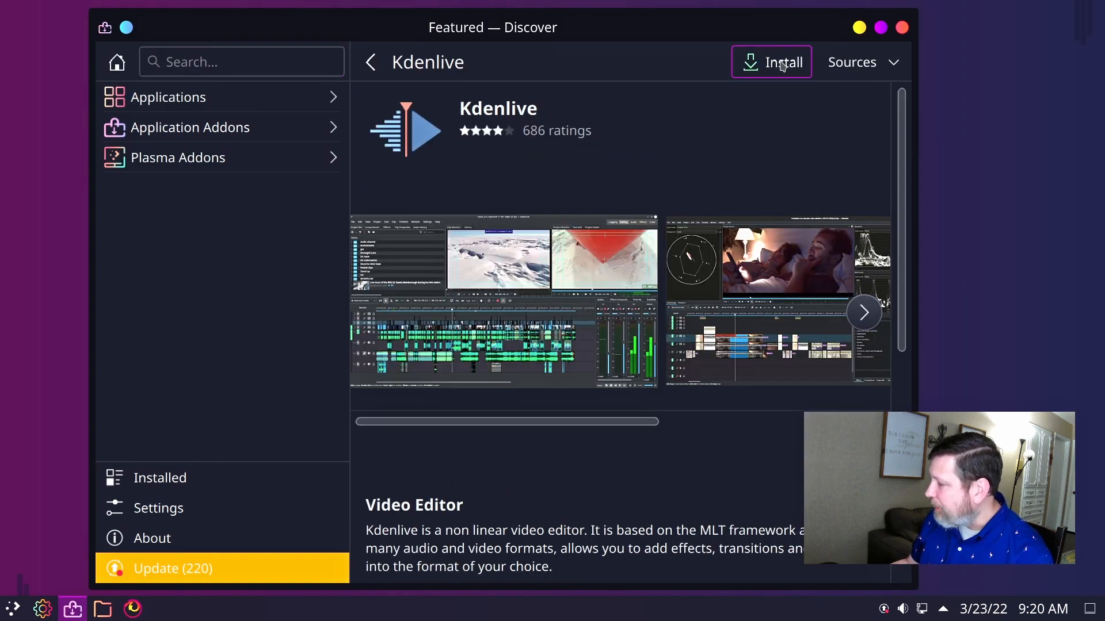
click(876, 64)
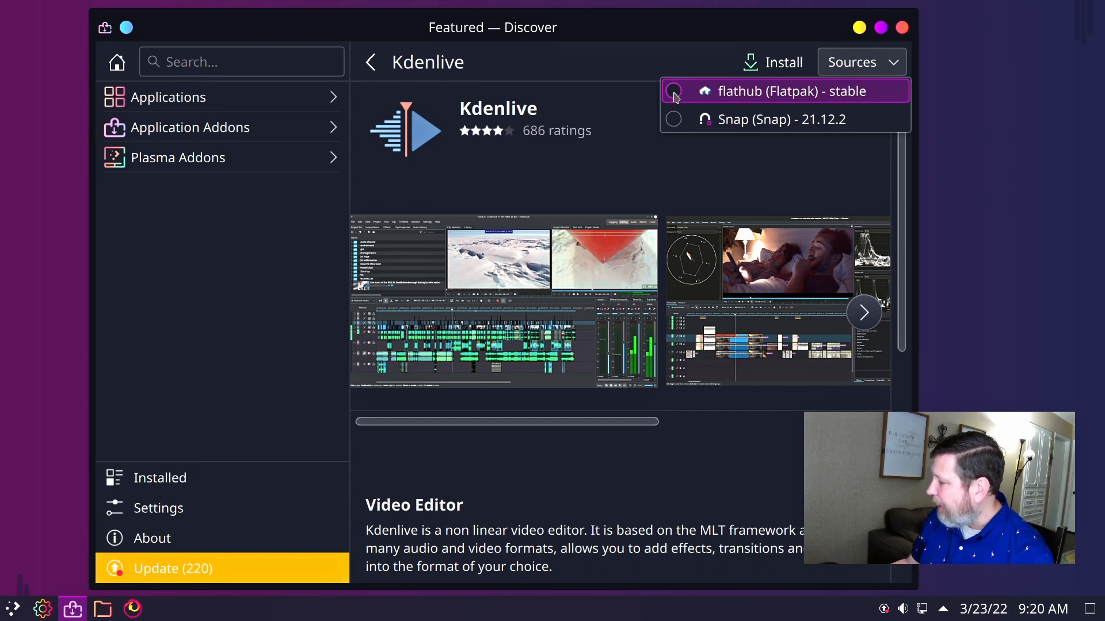
click(674, 92)
click(773, 62)
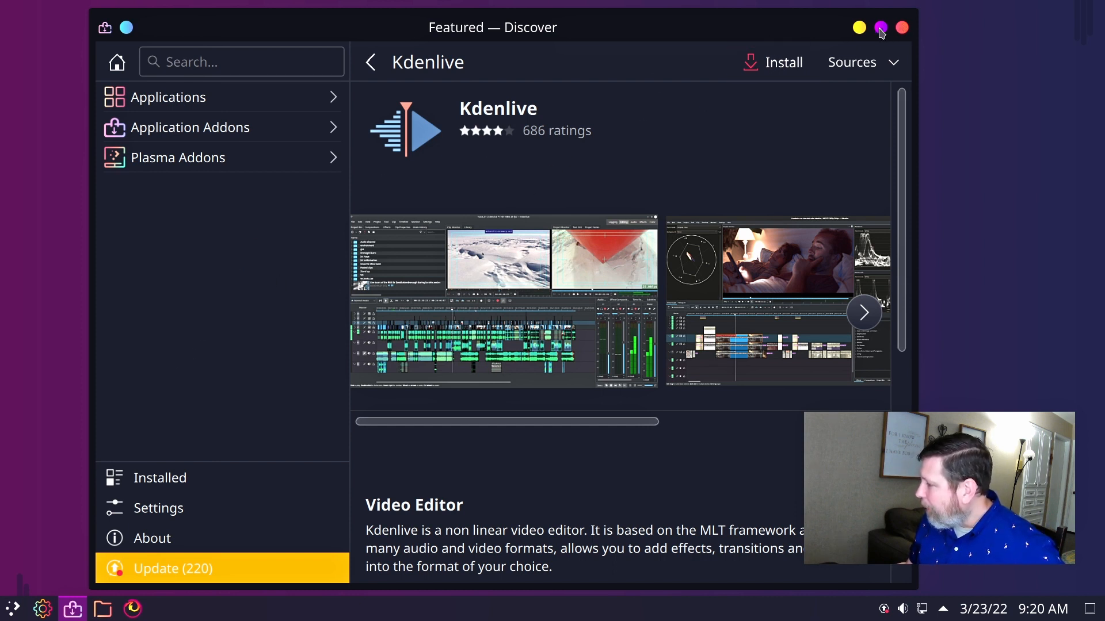
Find Kdenlive with the search term "kden" and launch it to check the installation, then close Kdenlive and Discover.
click(13, 609)
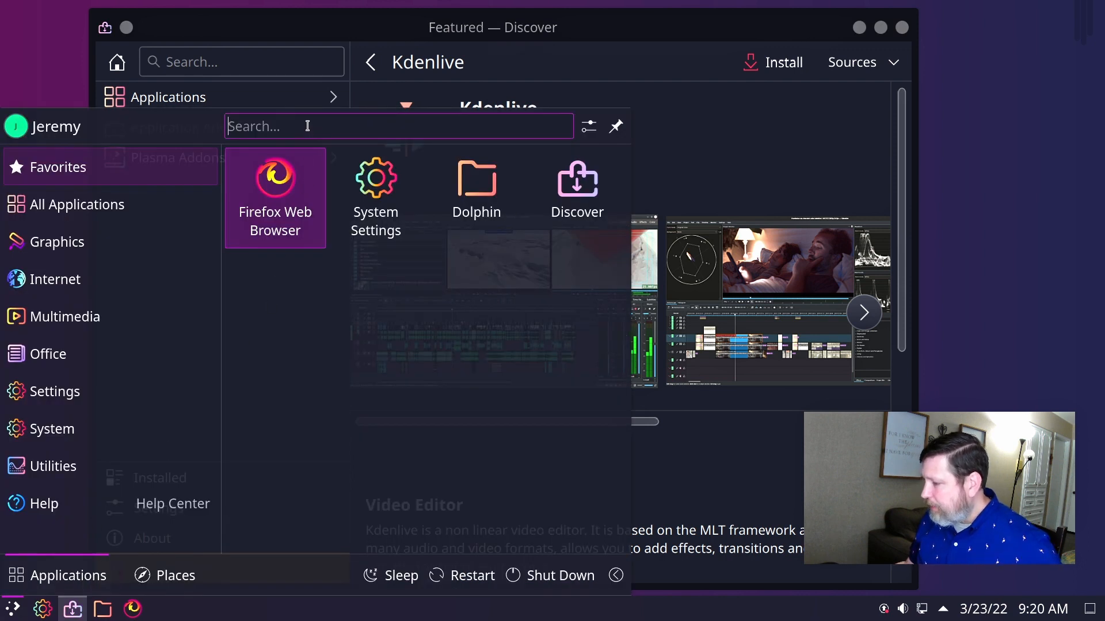
text(kden)
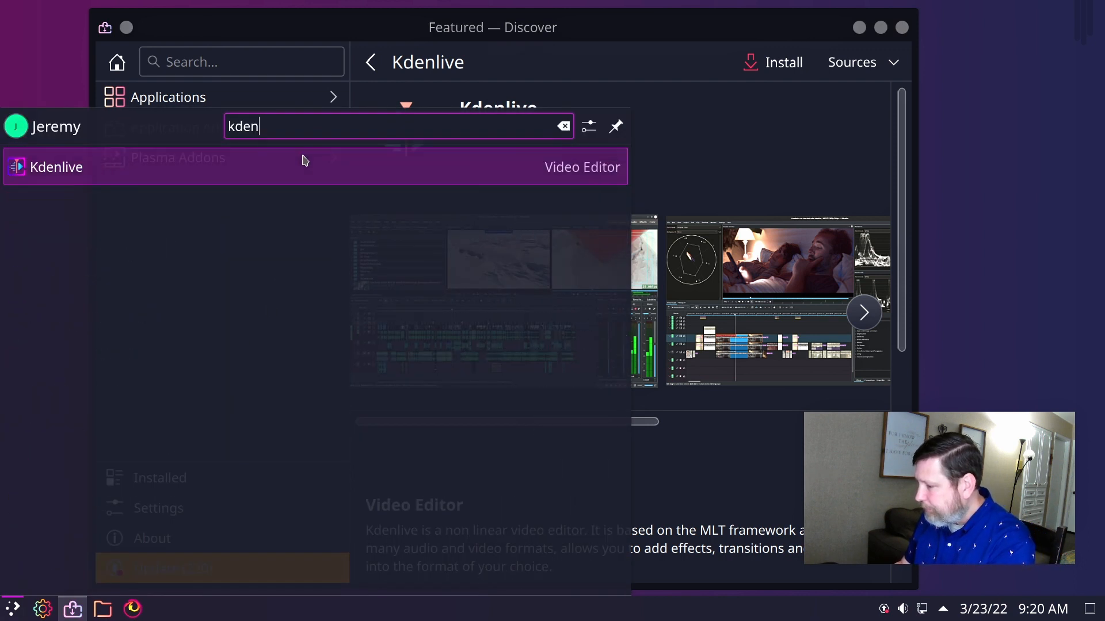
click(305, 161)
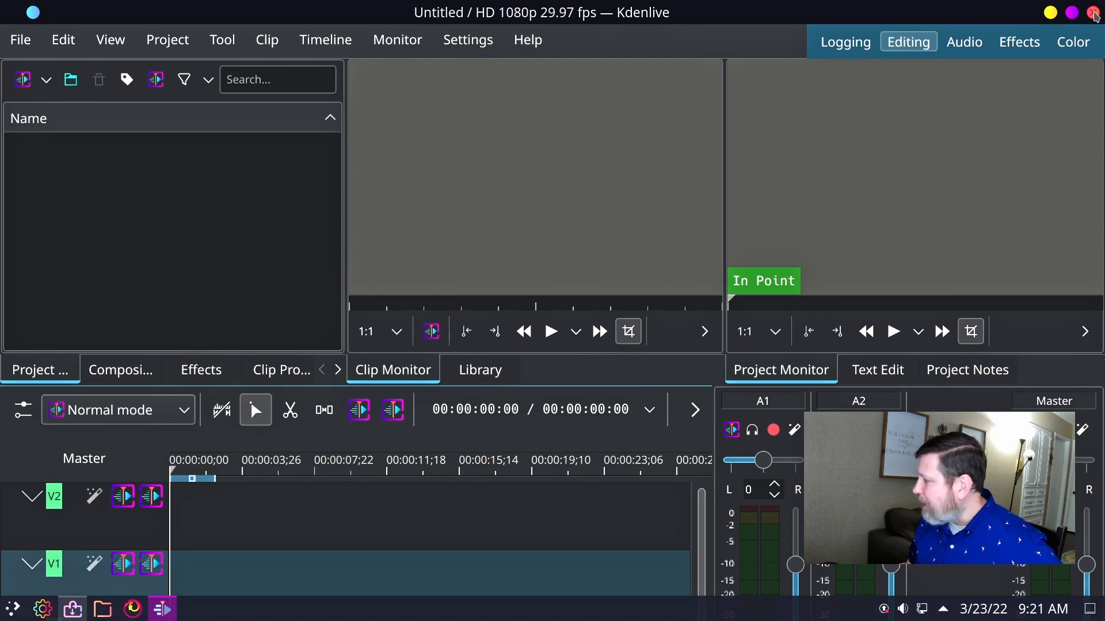
click(1094, 12)
click(902, 28)
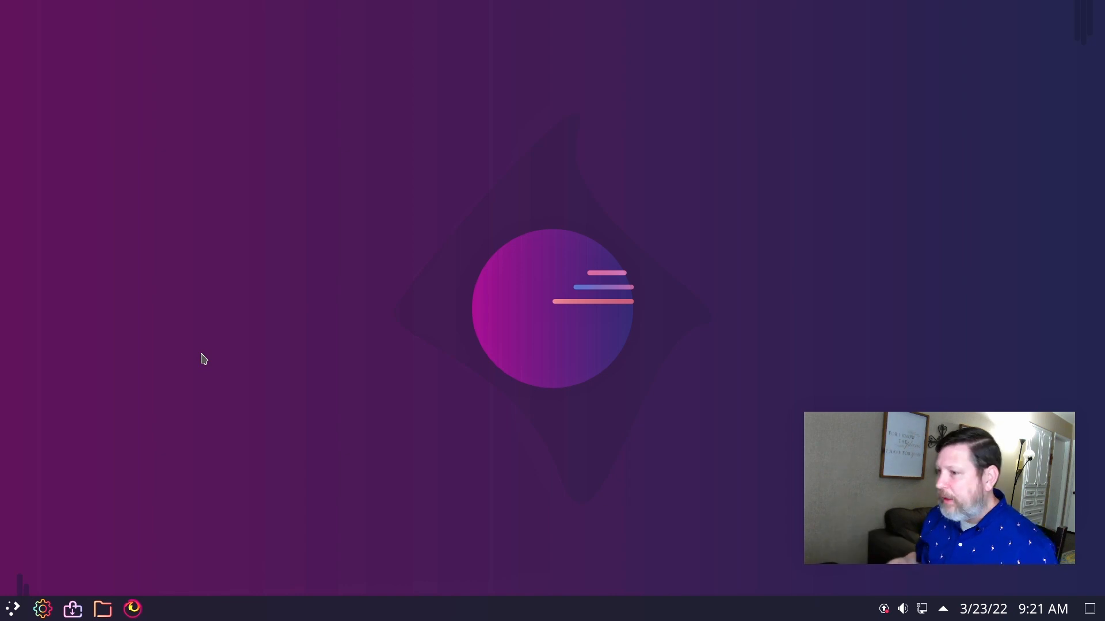
Switch the taskbar's Application Launcher widget to the fullscreen Application Dashboard alternative.
click(68, 614)
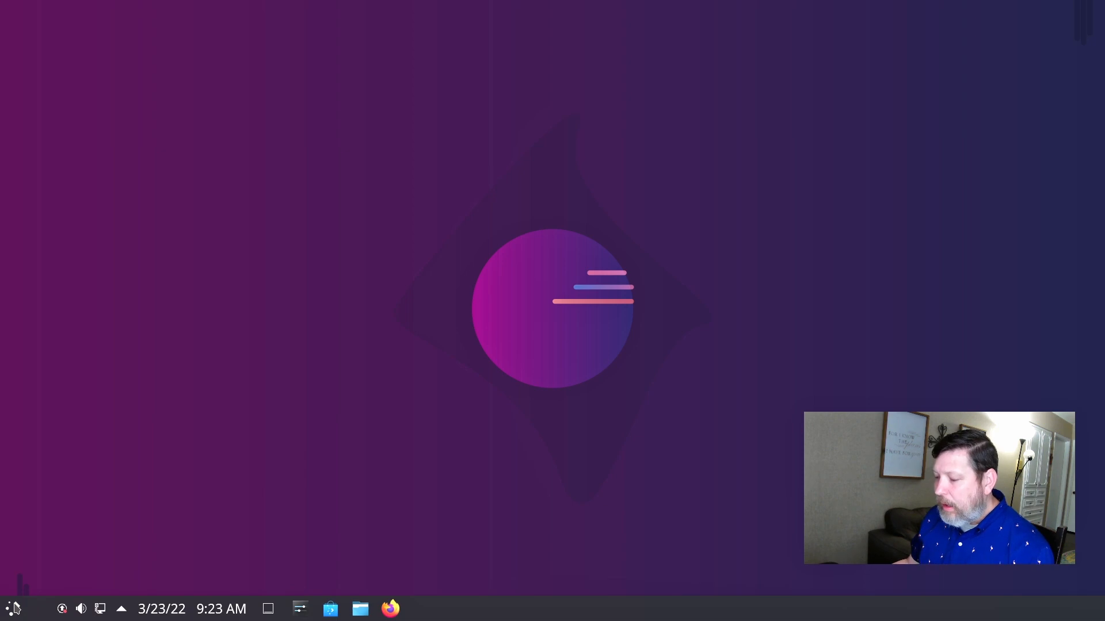
click(12, 609)
click(12, 609)
right_click(14, 609)
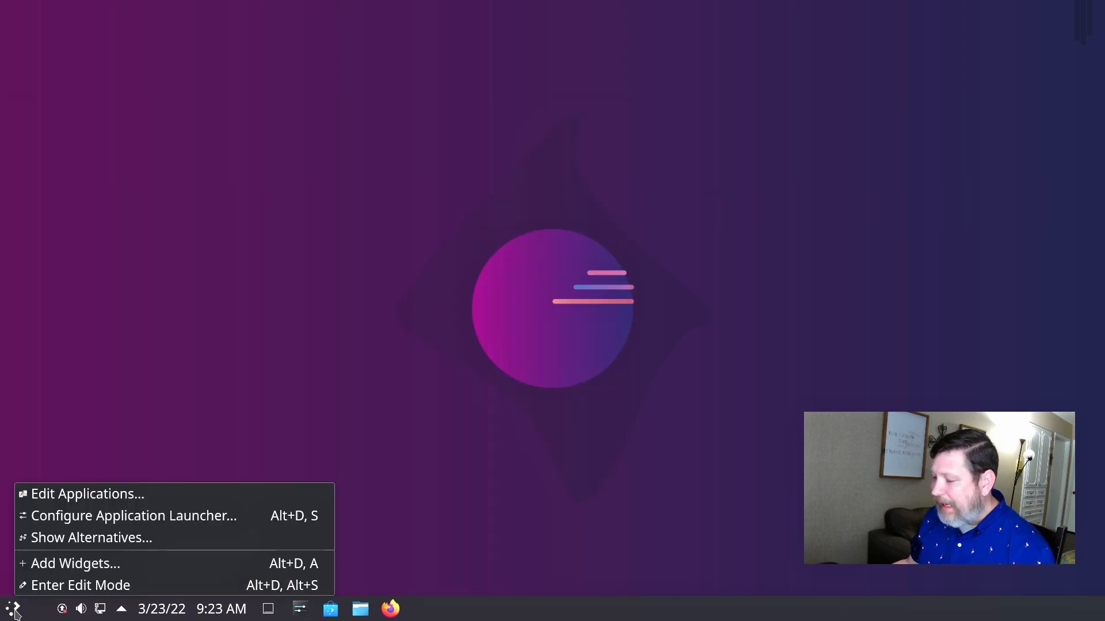
click(67, 536)
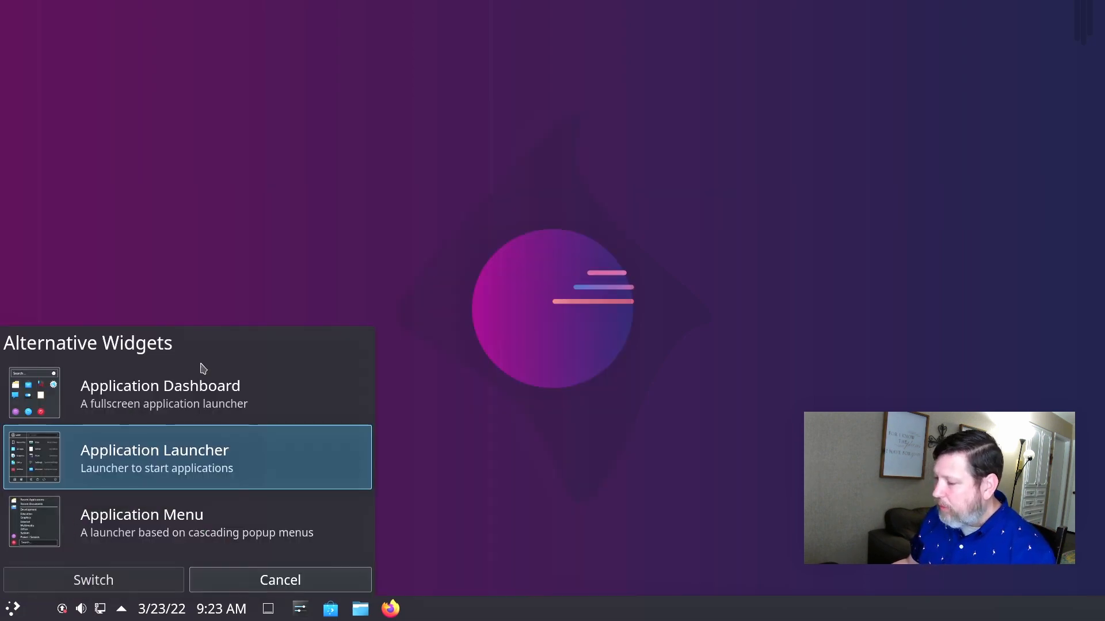
click(115, 407)
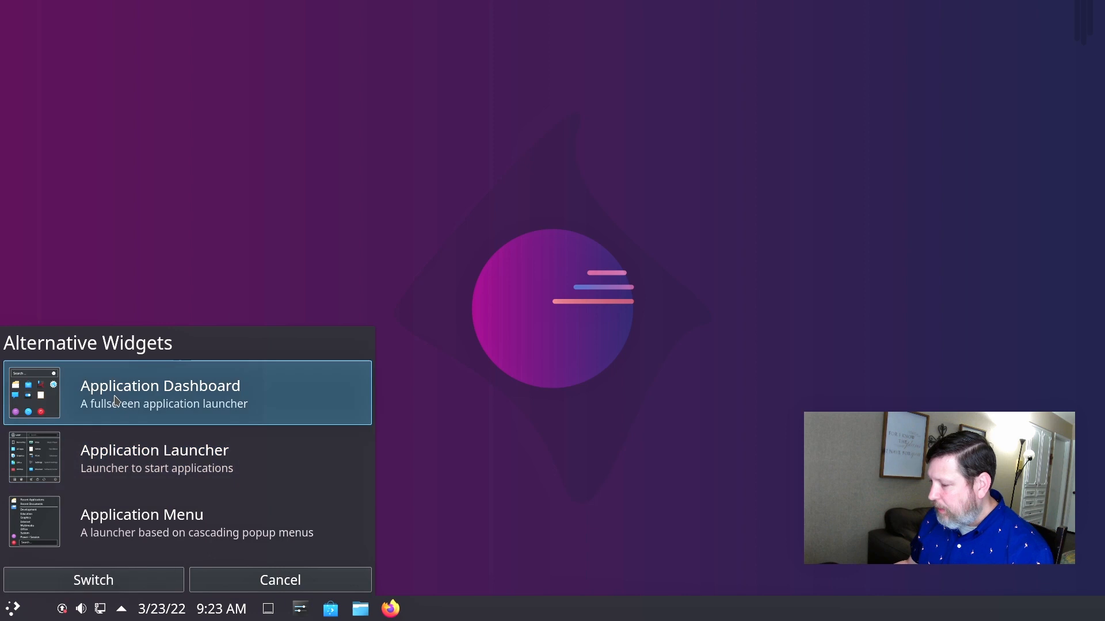
click(140, 581)
Search the Application Dashboard for "kden", launch Kdenlive from it, and close Kdenlive.
click(18, 610)
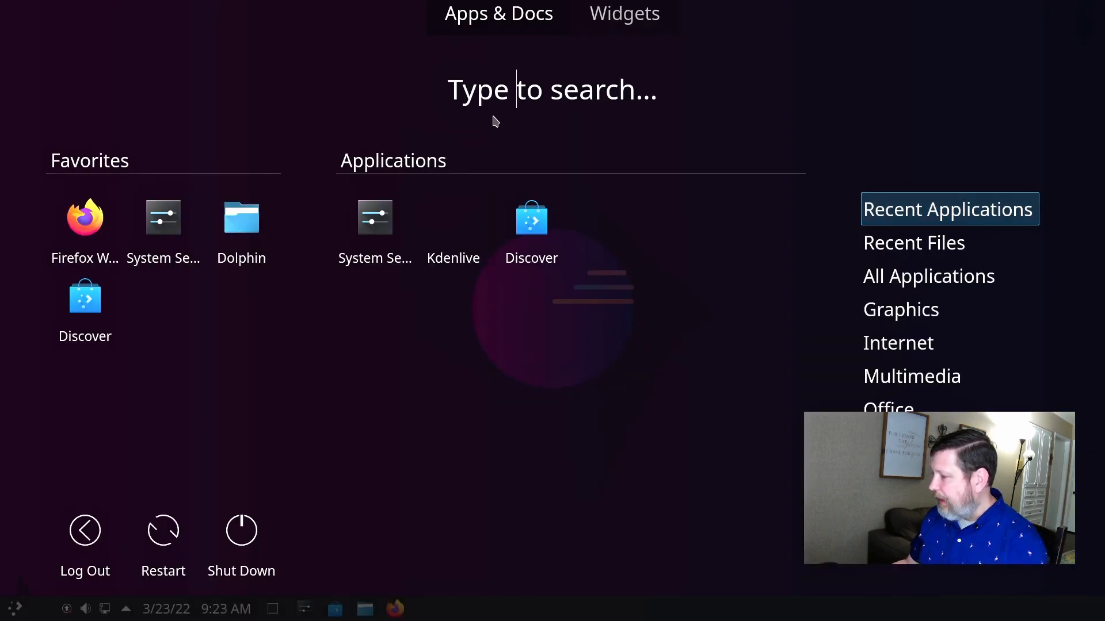
text(kden)
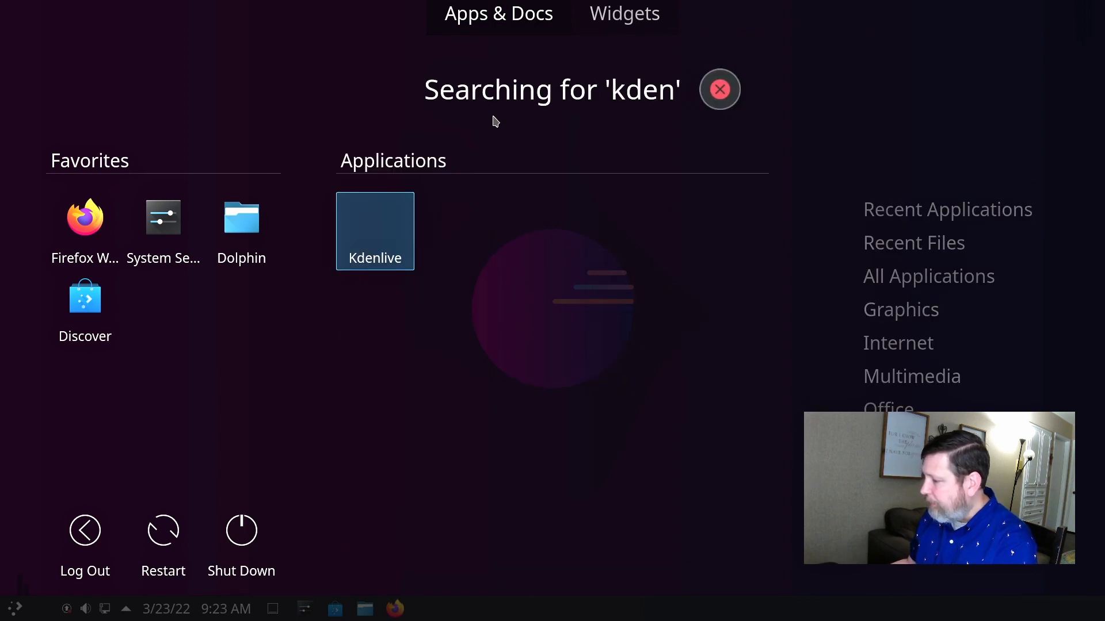
click(383, 223)
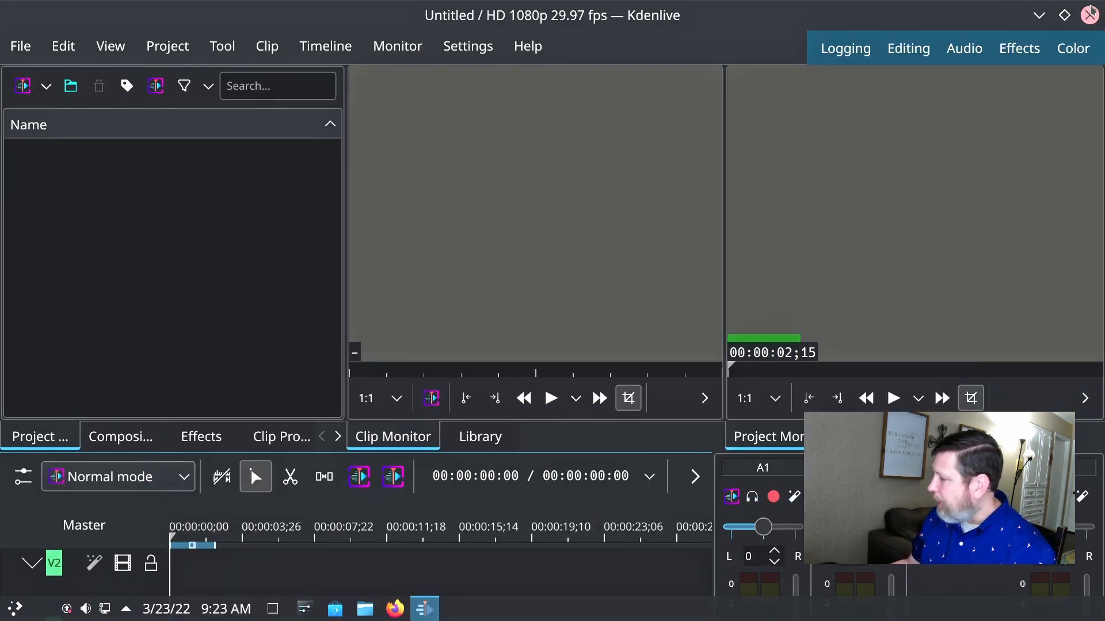
click(1090, 15)
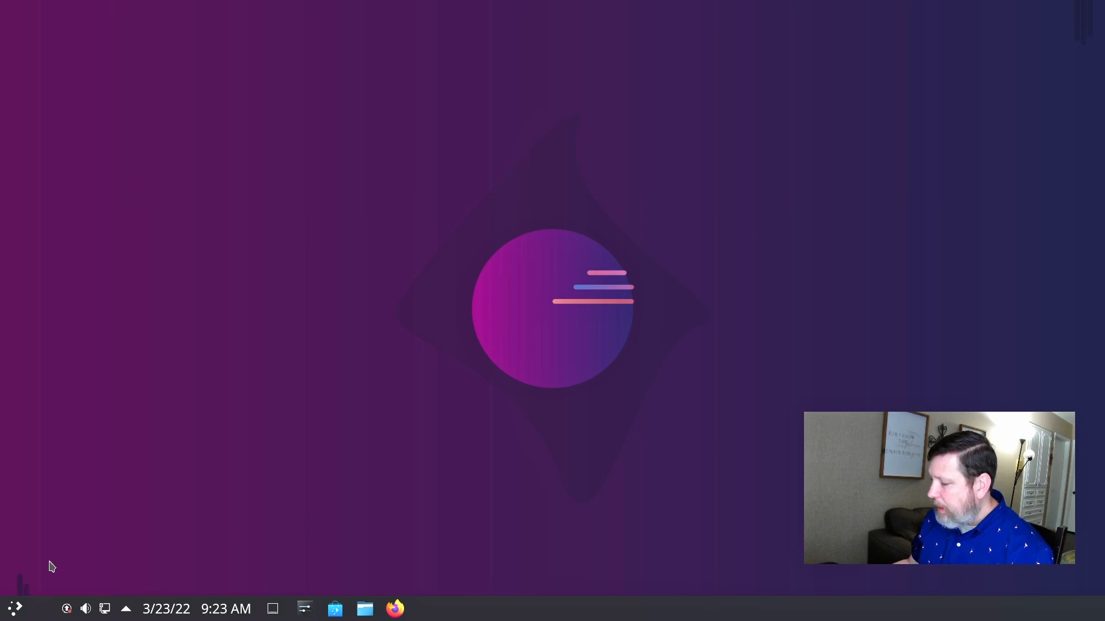
Switch the taskbar's Application Dashboard to the Application Launcher alternative and open it to check the layout.
right_click(15, 611)
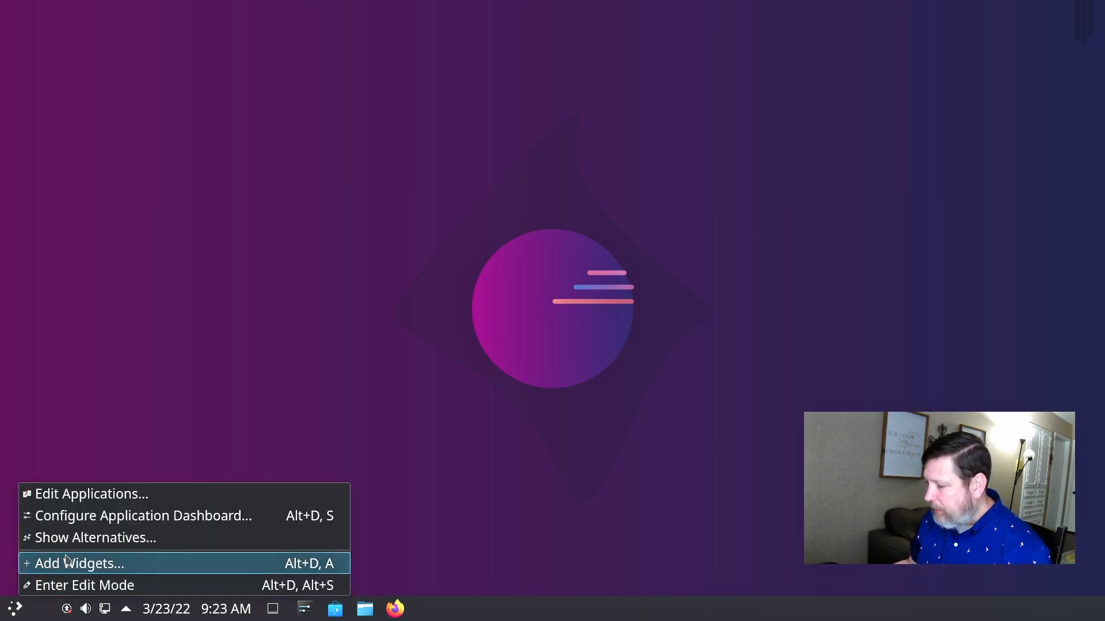
click(75, 540)
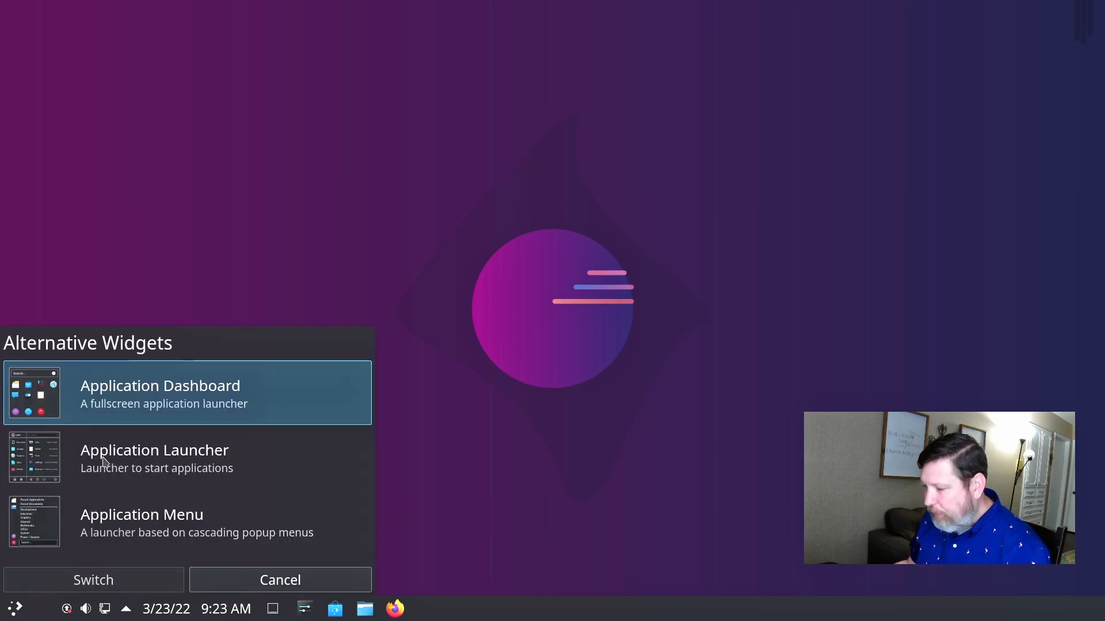
click(57, 465)
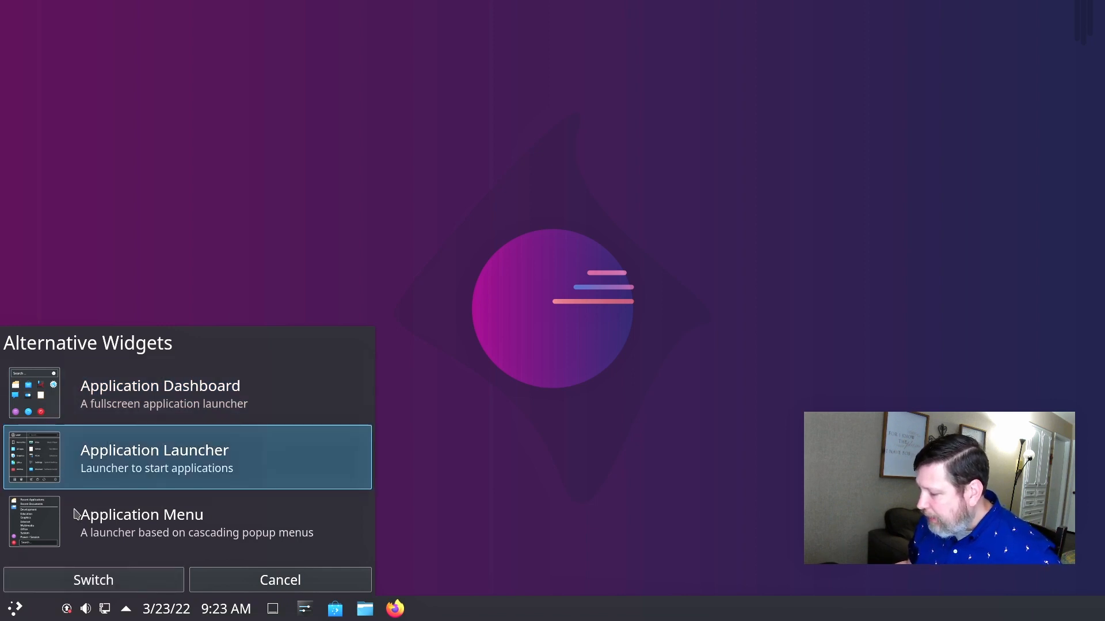
click(73, 580)
click(10, 611)
click(10, 611)
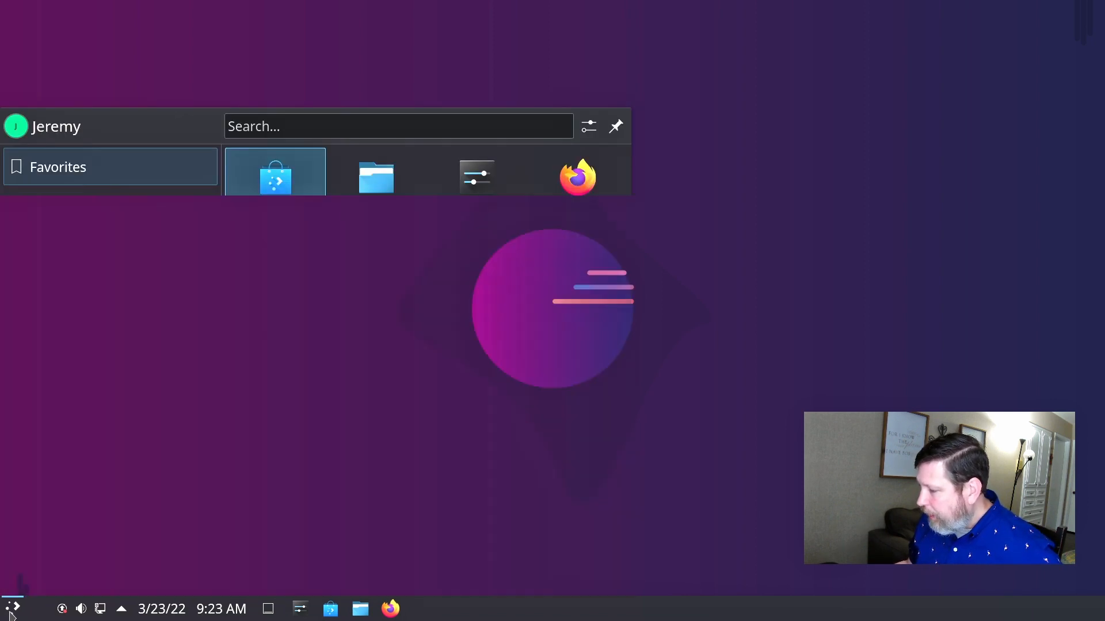
Switch the taskbar launcher to the cascading Application Menu alternative and open it to view its layout.
right_click(14, 607)
click(56, 538)
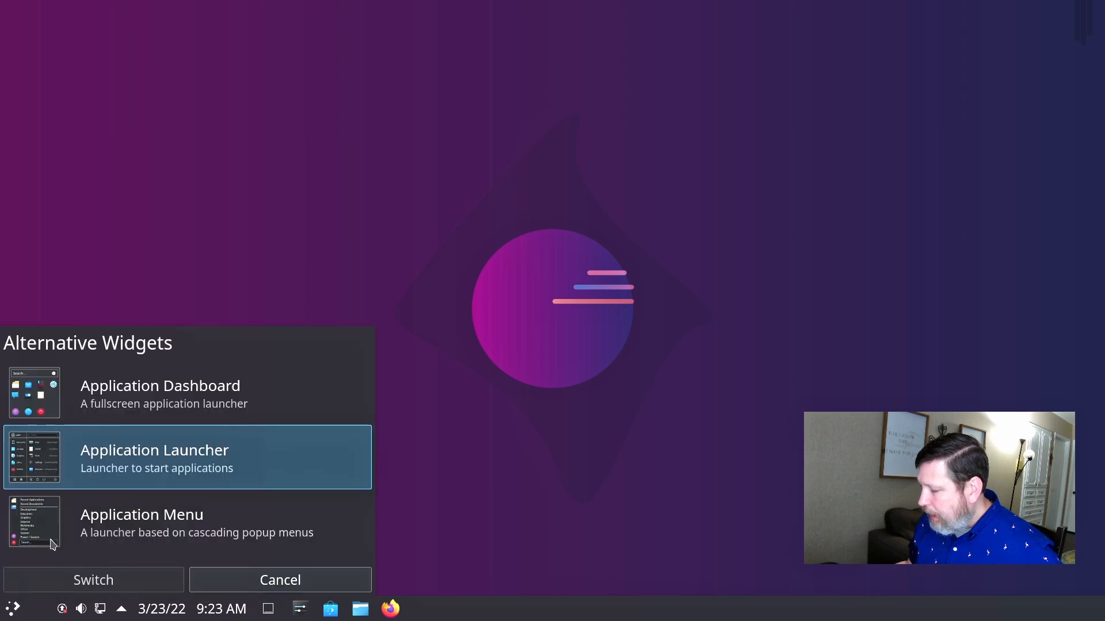
click(54, 519)
click(69, 577)
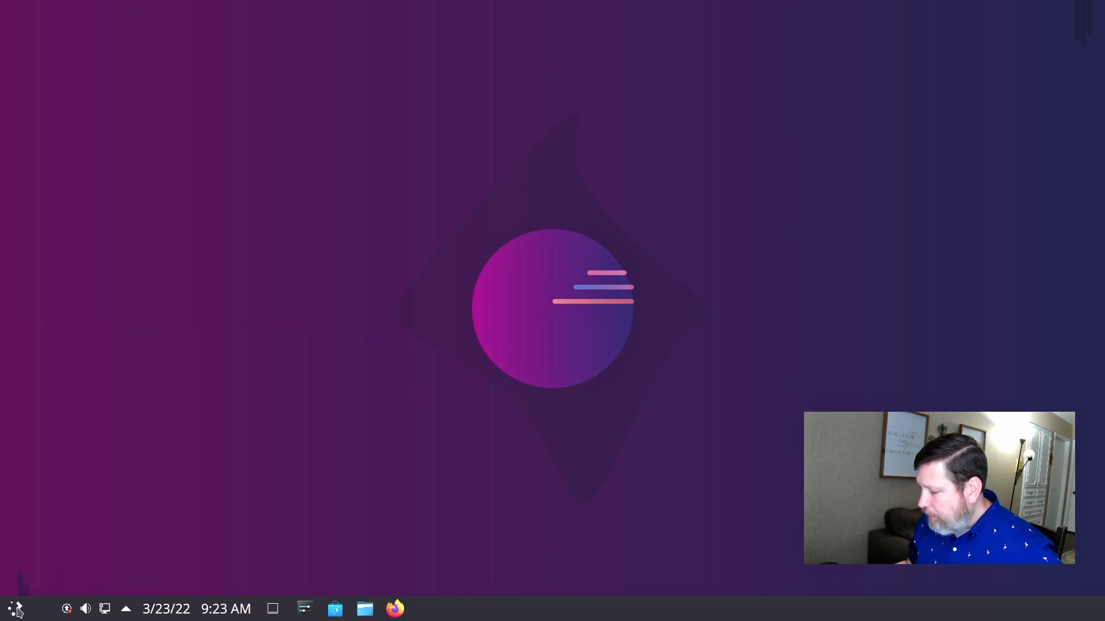
click(16, 609)
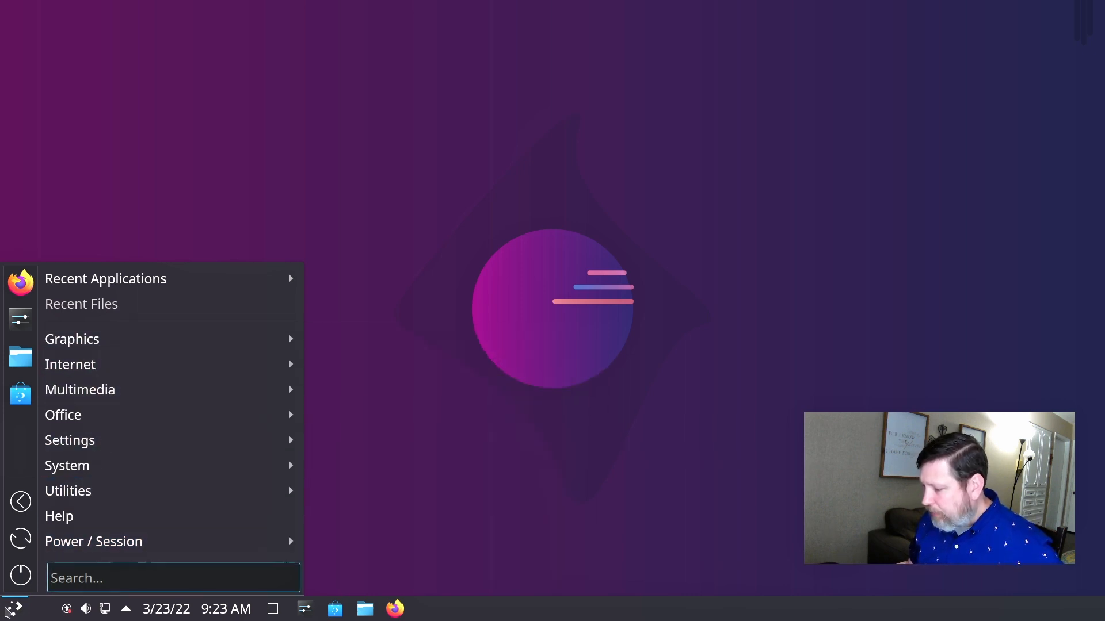
right_click(16, 610)
click(16, 610)
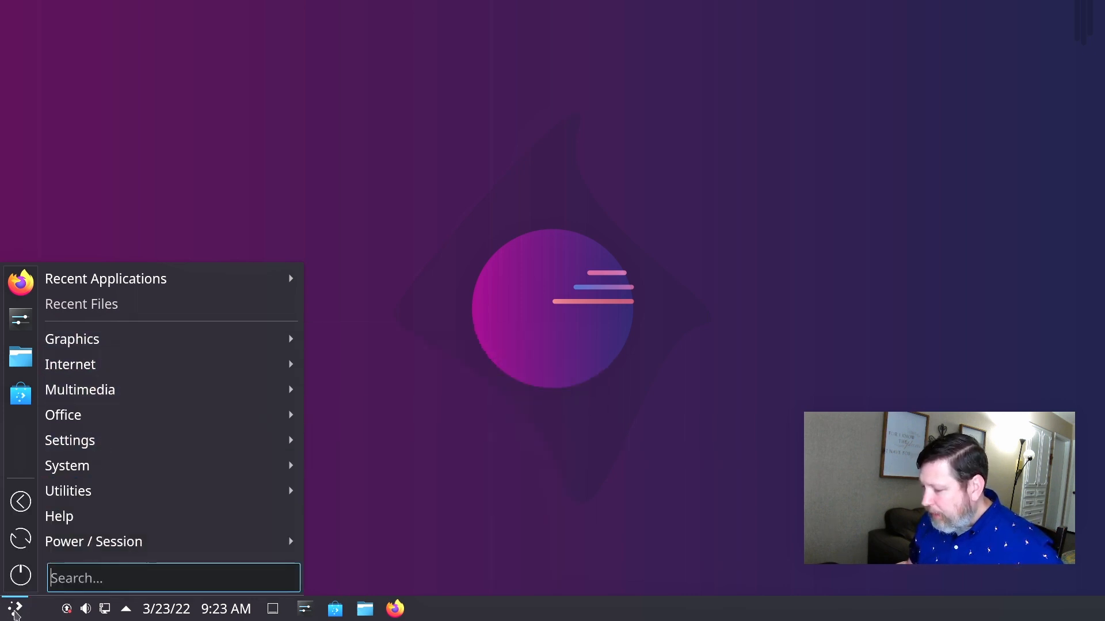
Open the download catalogue for new Plasma widgets and search it for "application".
right_click(16, 610)
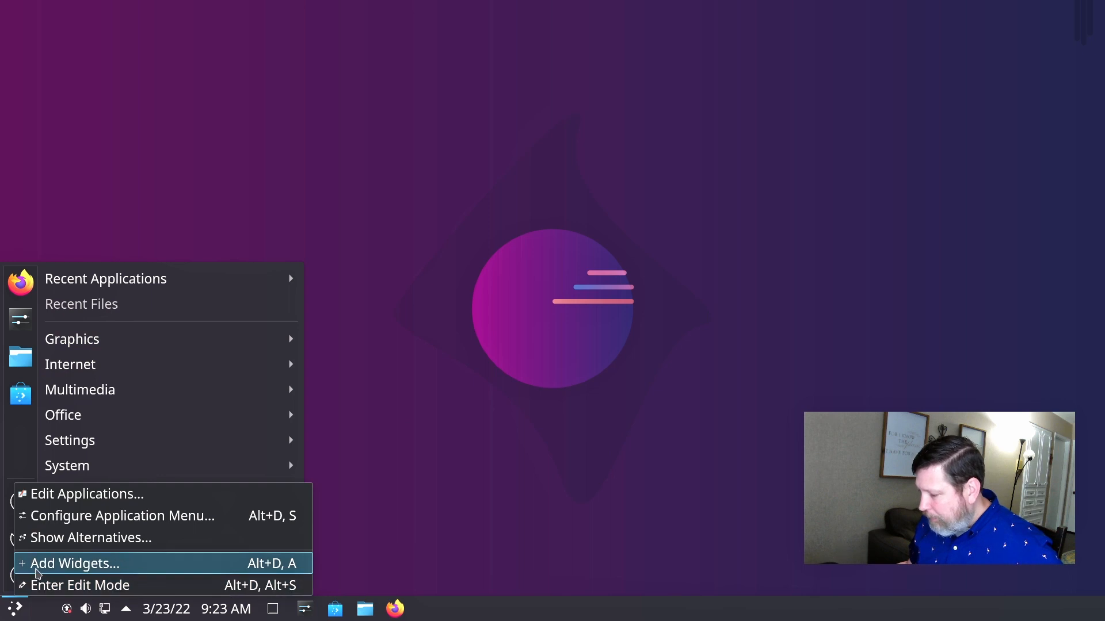
click(37, 567)
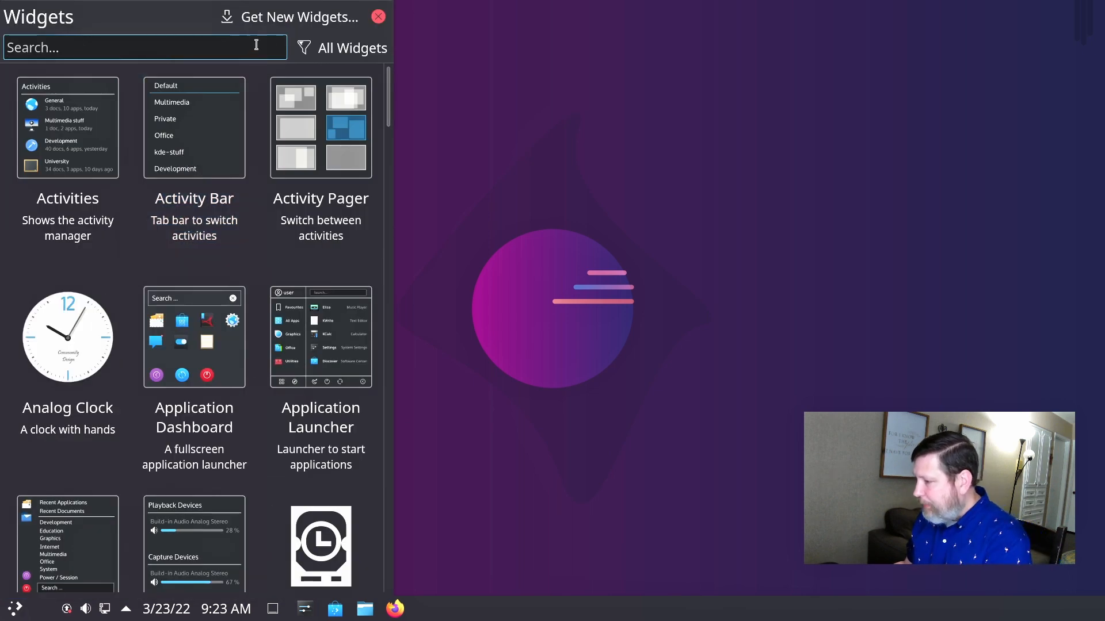
click(257, 19)
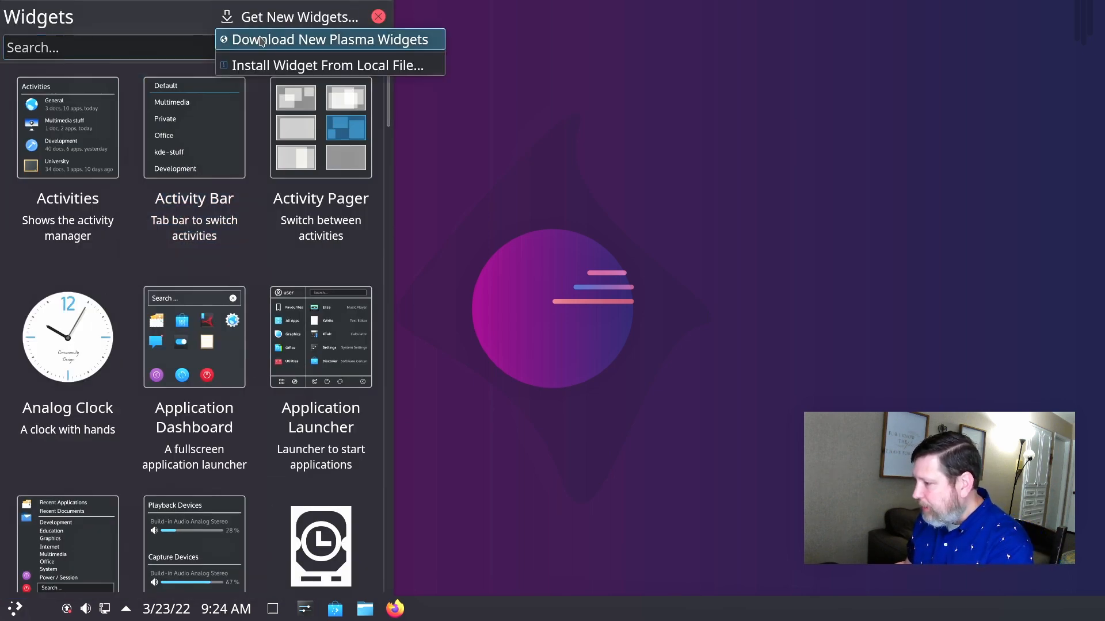
click(261, 40)
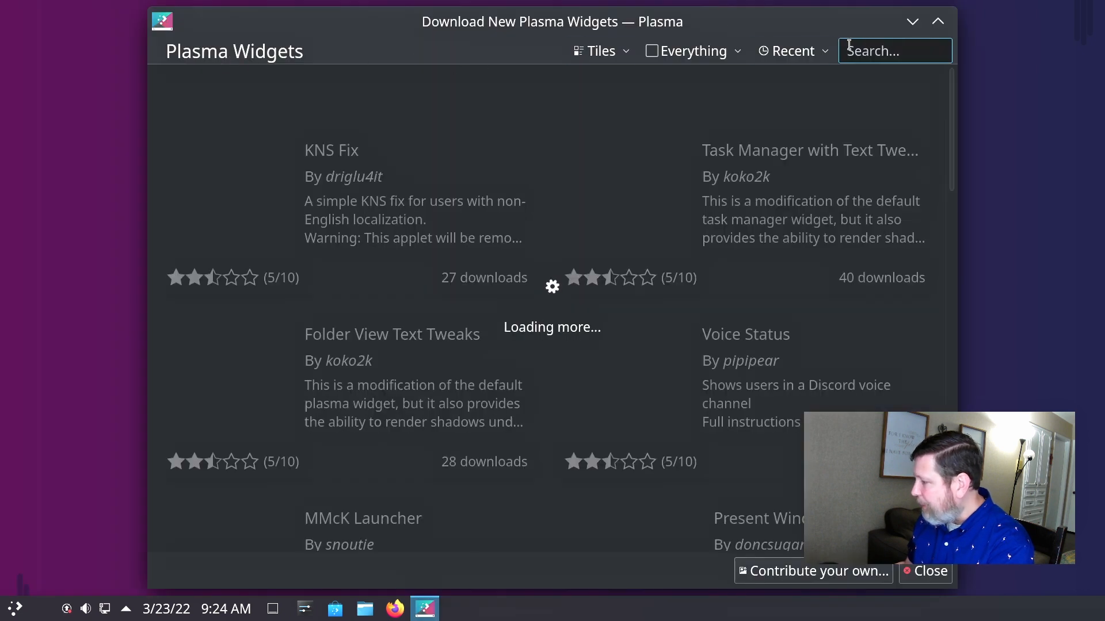
click(847, 45)
text(appli)
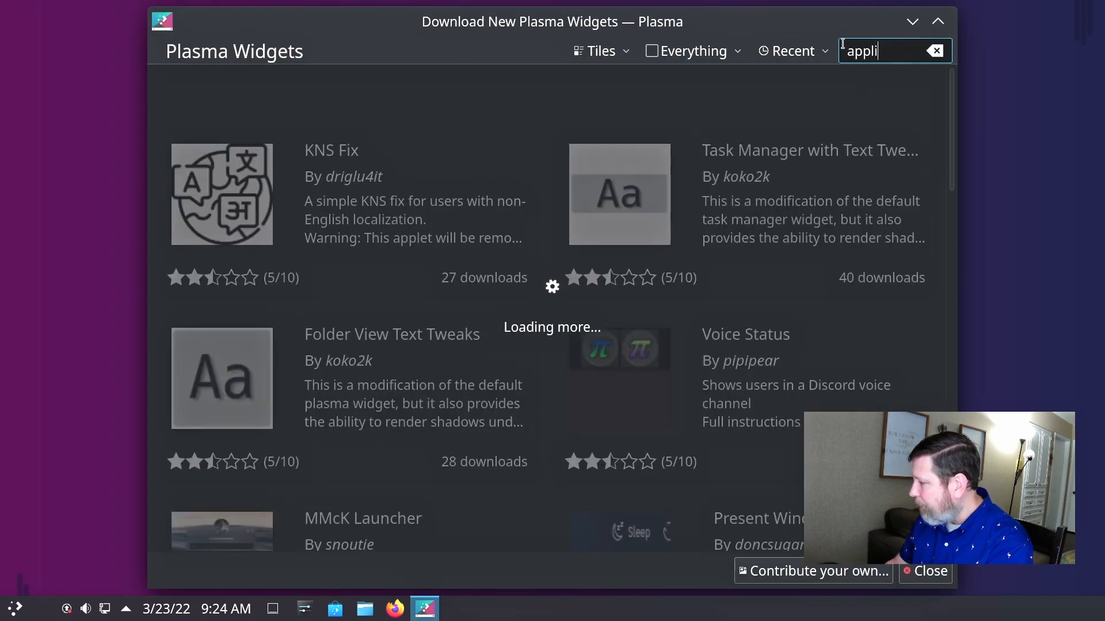
text(cation)
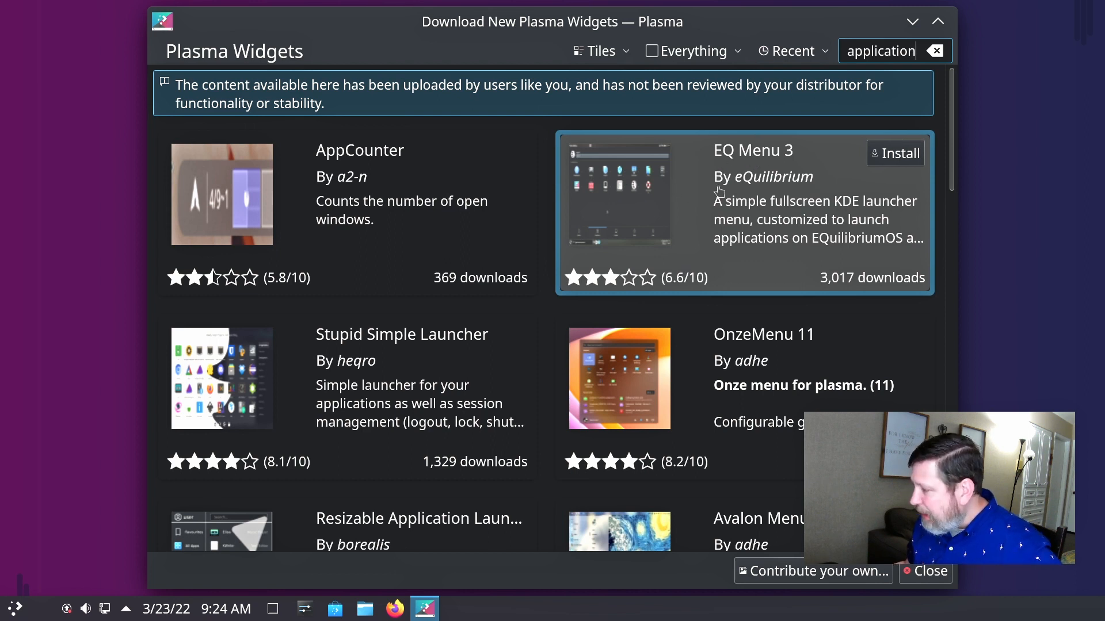
Install the Ditto Menu widget by adhe from the search results and close the download window.
scroll(718, 191, down, 5)
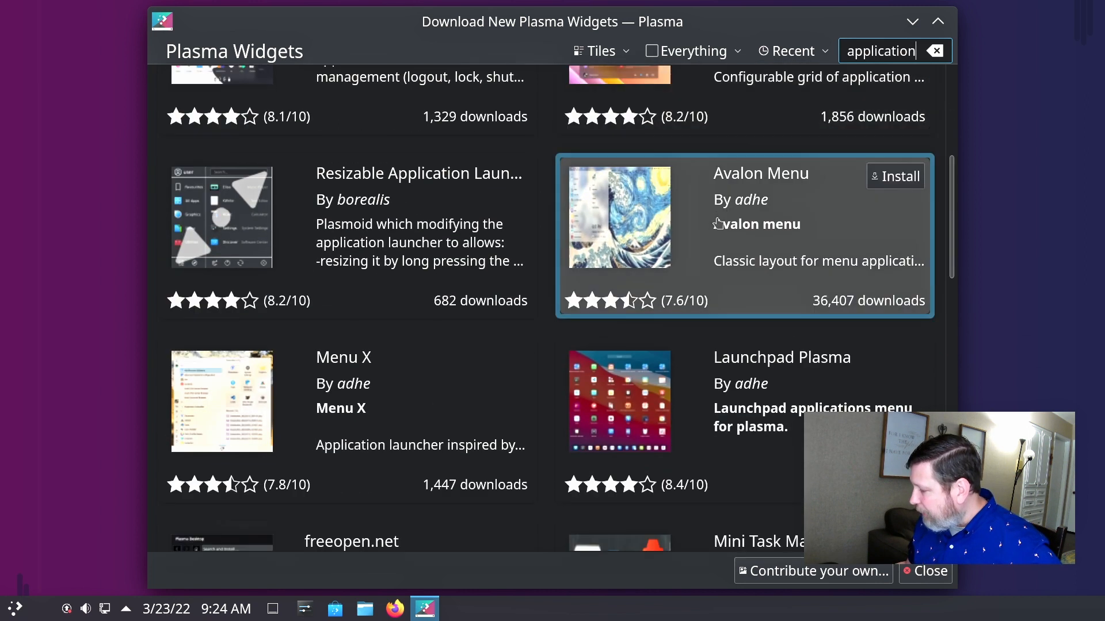
scroll(719, 224, down, 2)
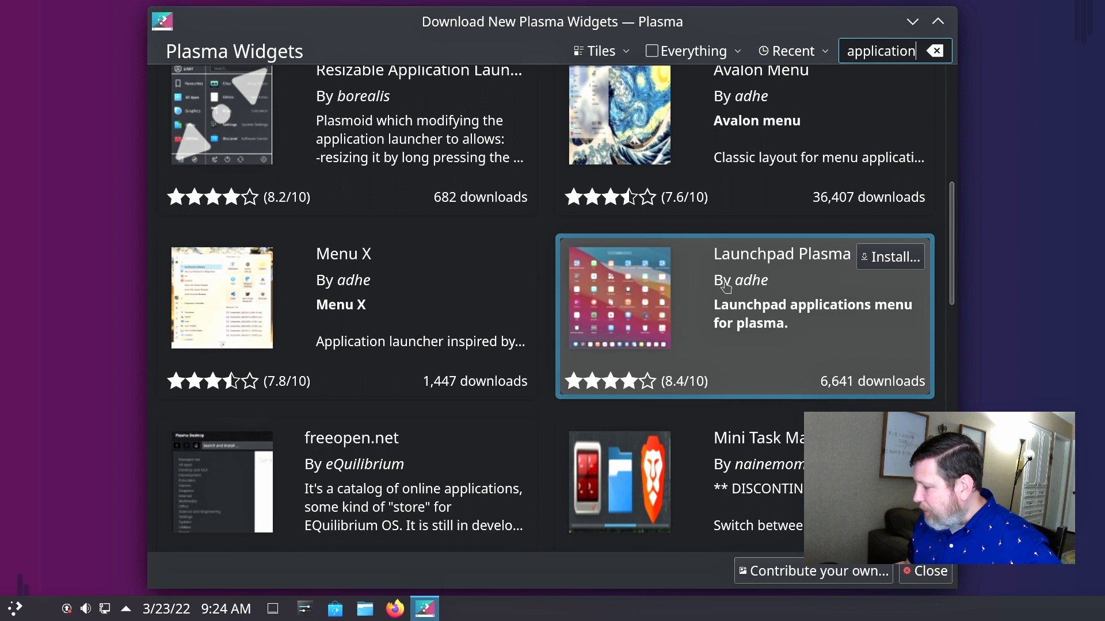
scroll(724, 286, down, 2)
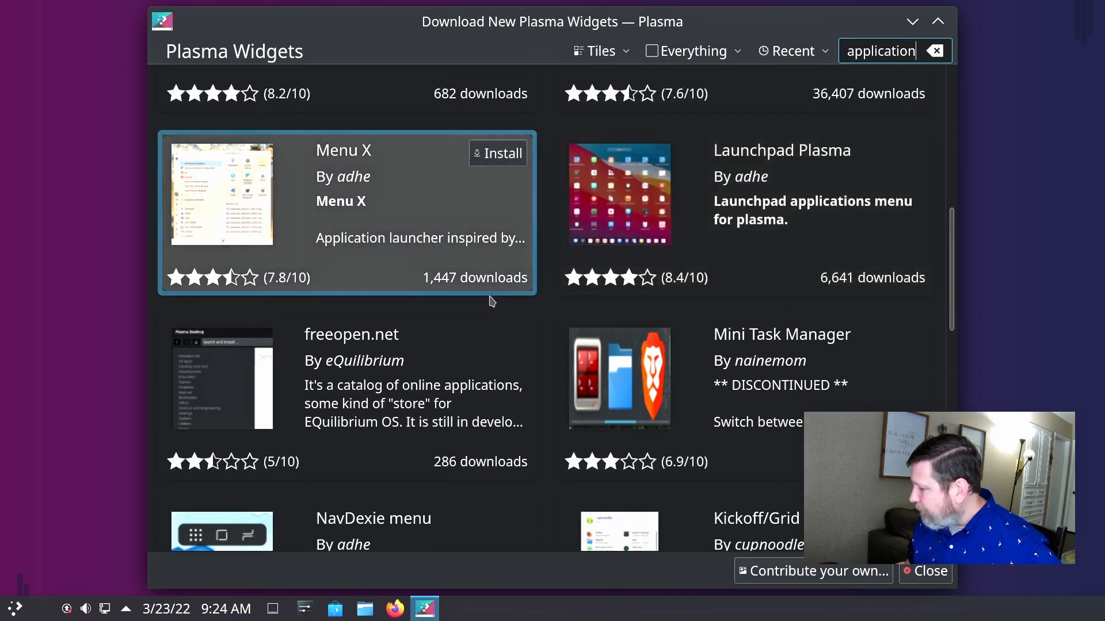
scroll(380, 357, down, 4)
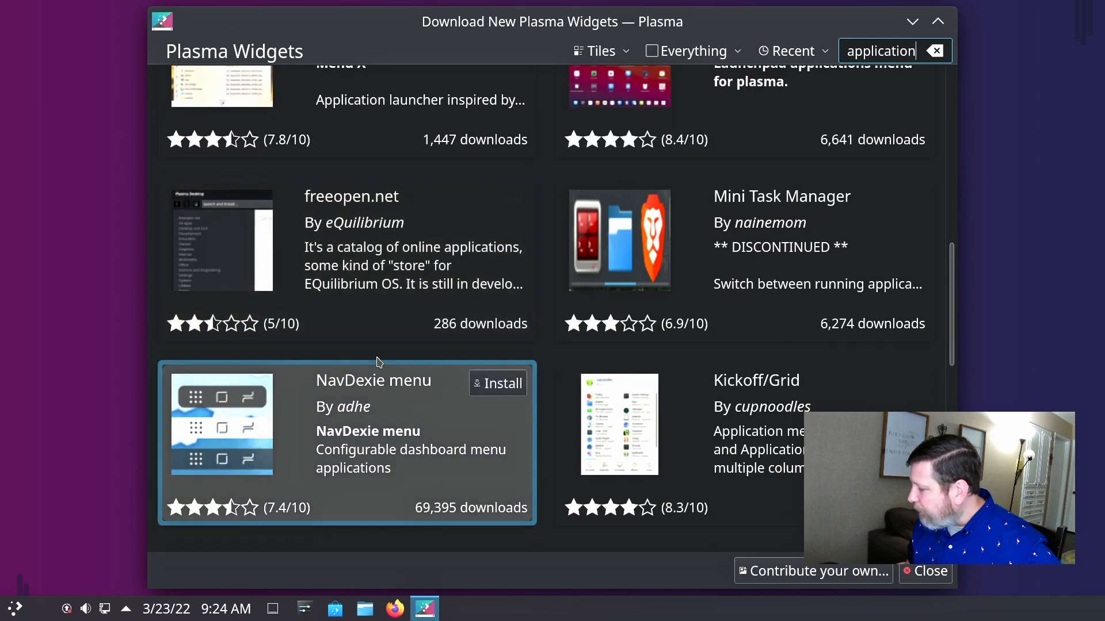
scroll(377, 361, down, 1)
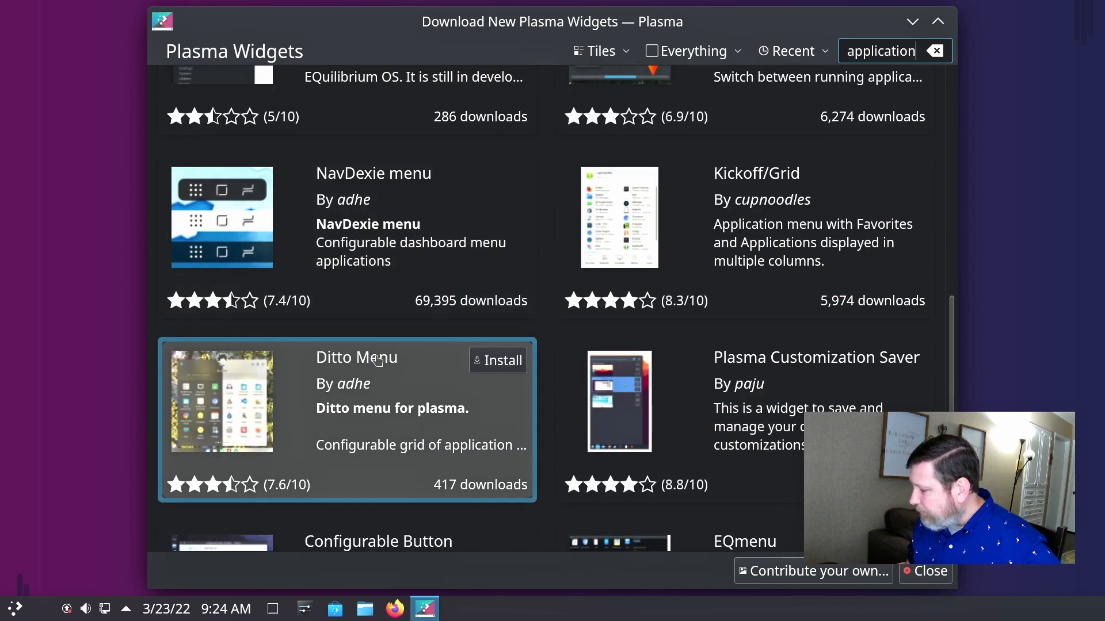
scroll(376, 360, down, 2)
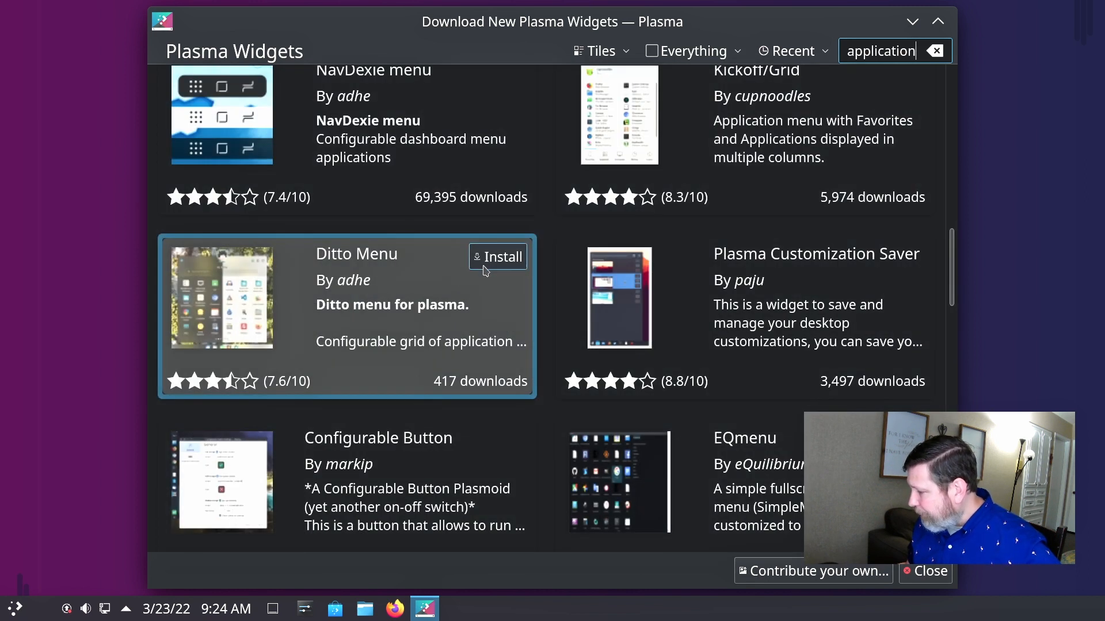
click(511, 257)
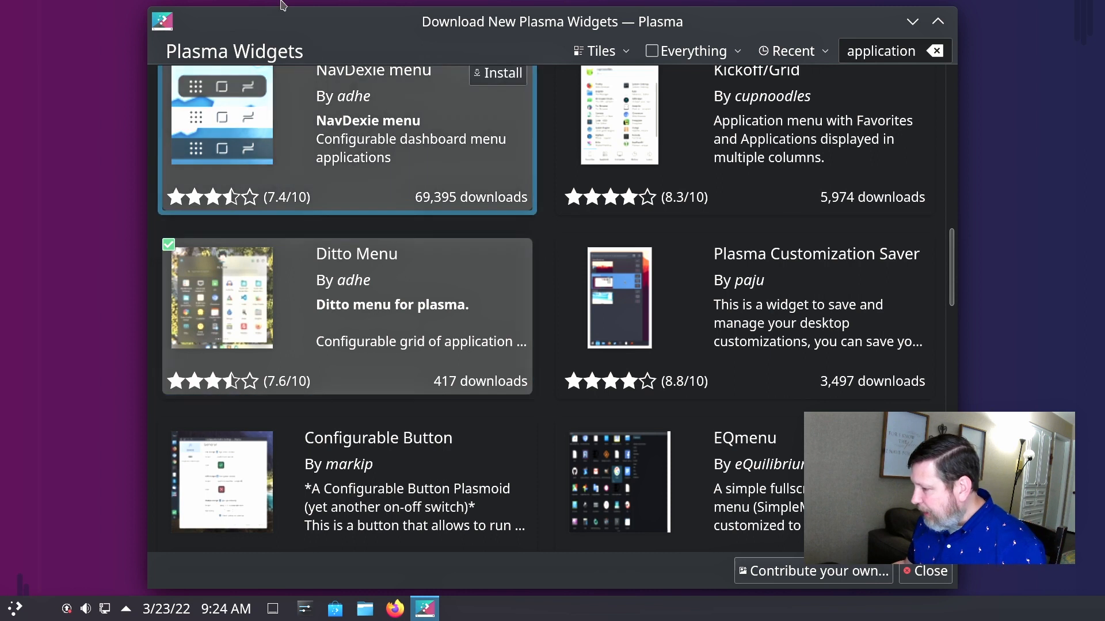
click(916, 572)
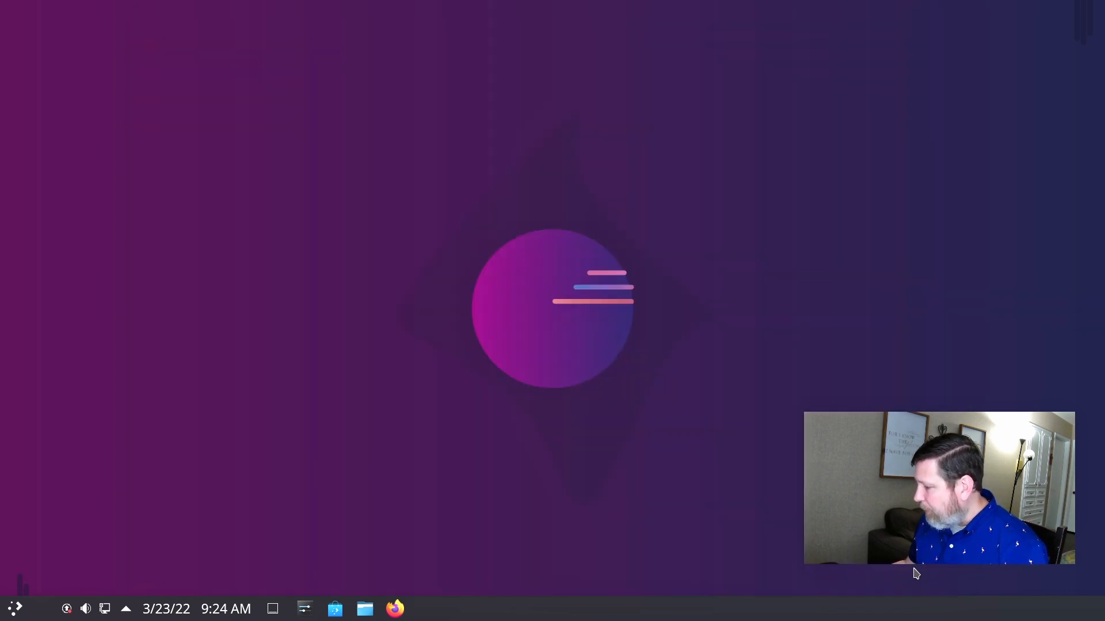
Find Ditto Menu among the installed widgets with "ditt", add it to the taskbar, and leave edit mode.
right_click(13, 610)
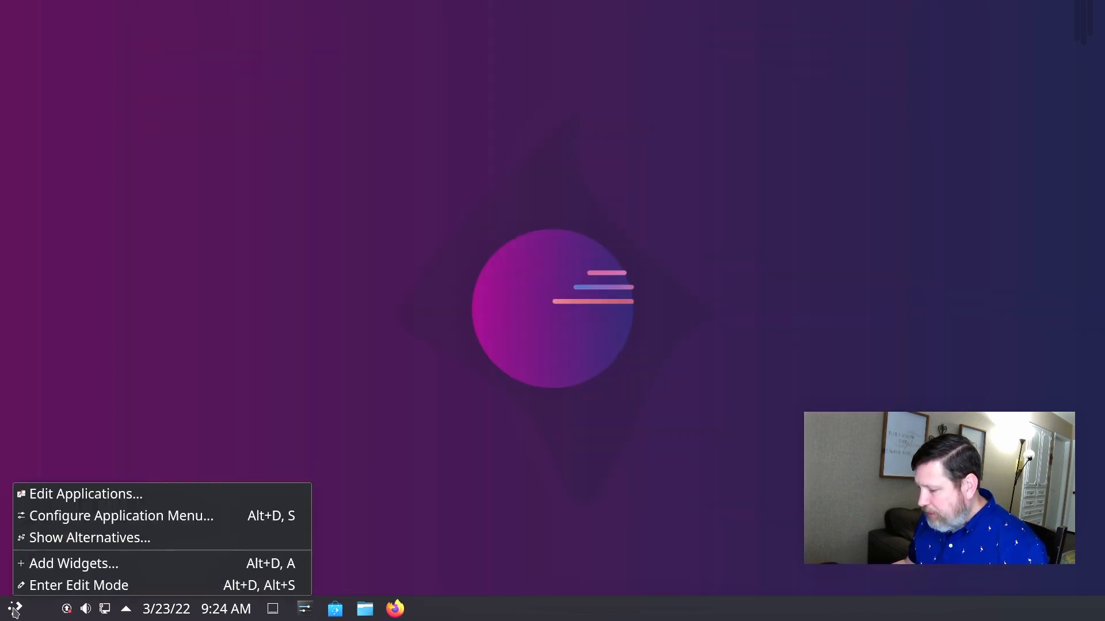
click(78, 563)
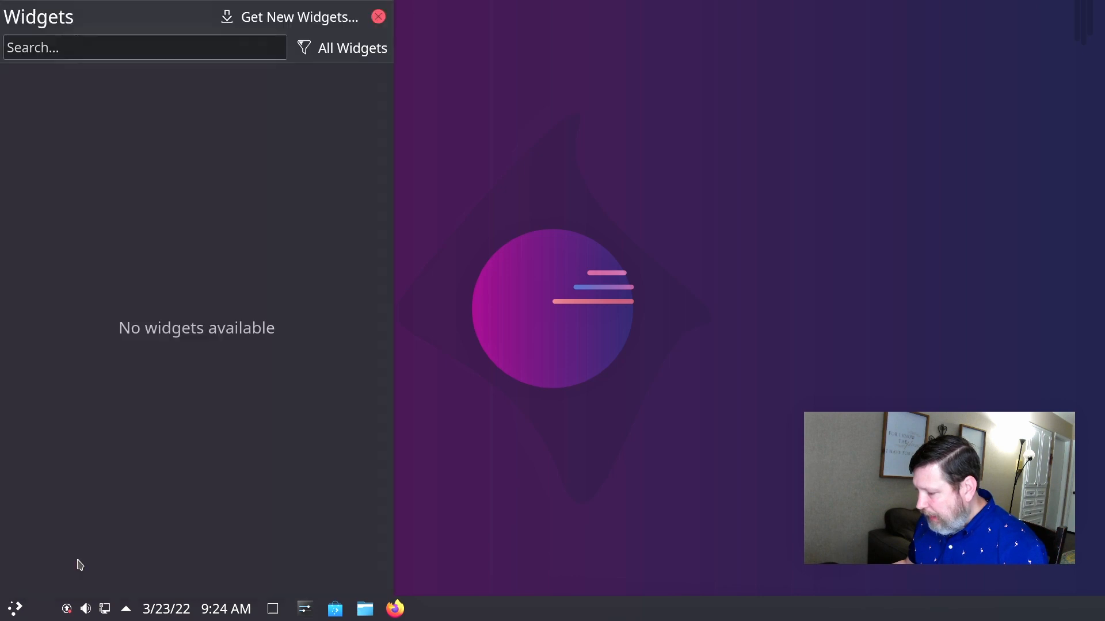
text(d)
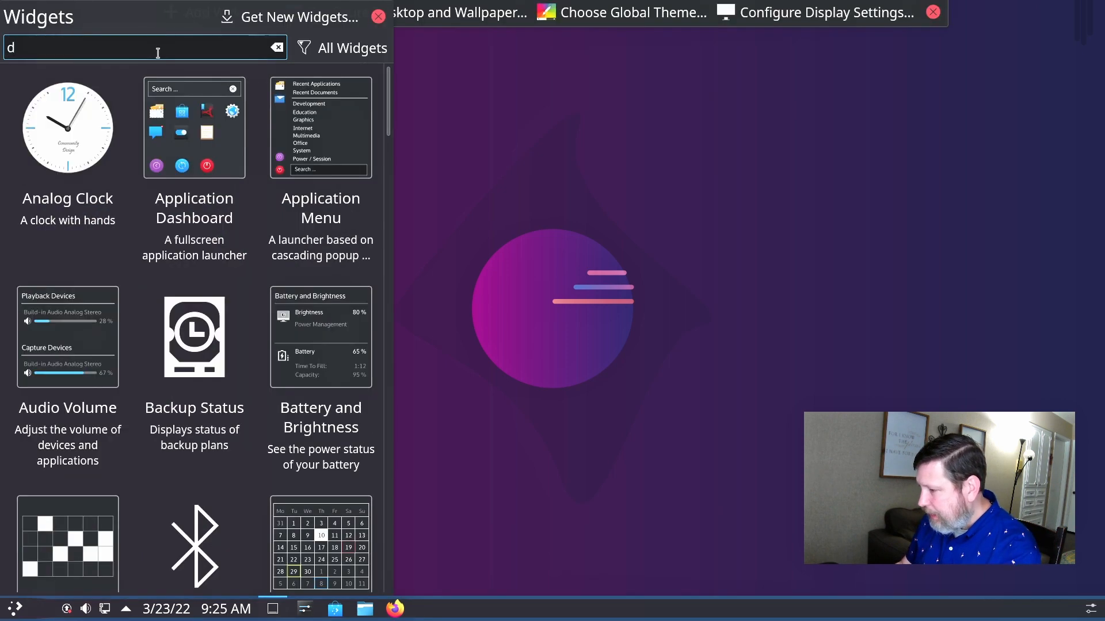
text(itt)
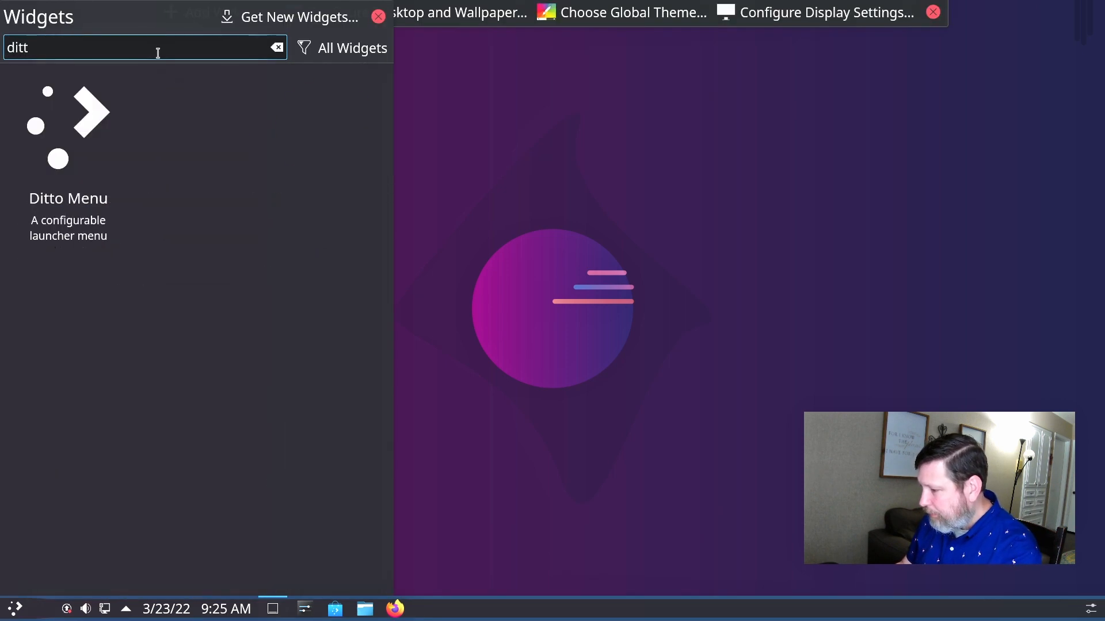
double_click(47, 115)
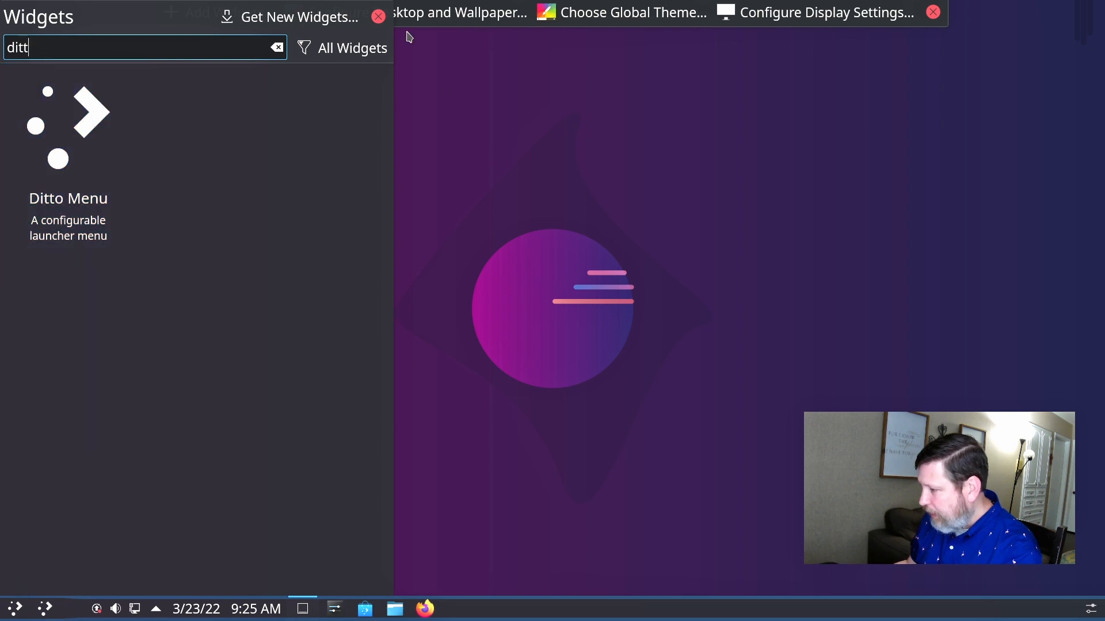
click(378, 17)
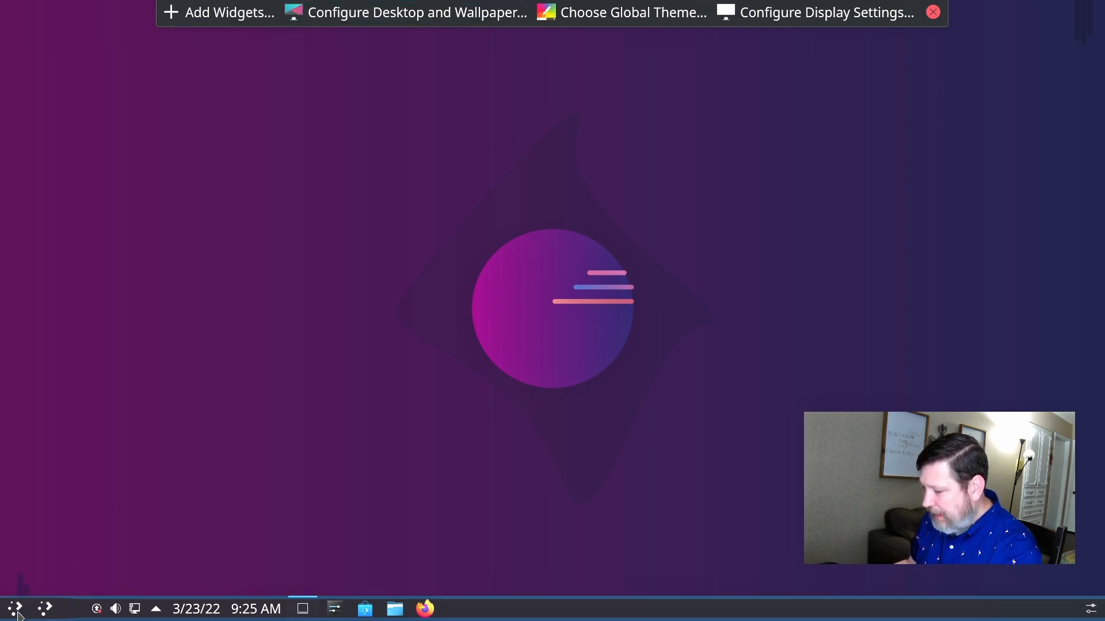
click(933, 12)
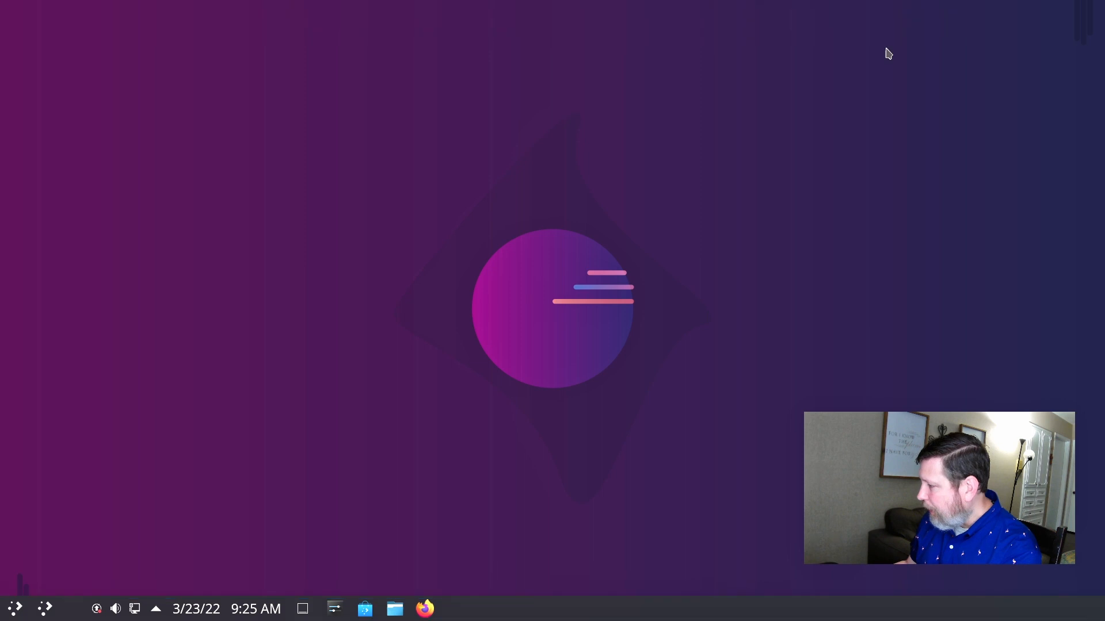
Open the second of the two launcher icons on the taskbar to check which menu it shows.
click(46, 609)
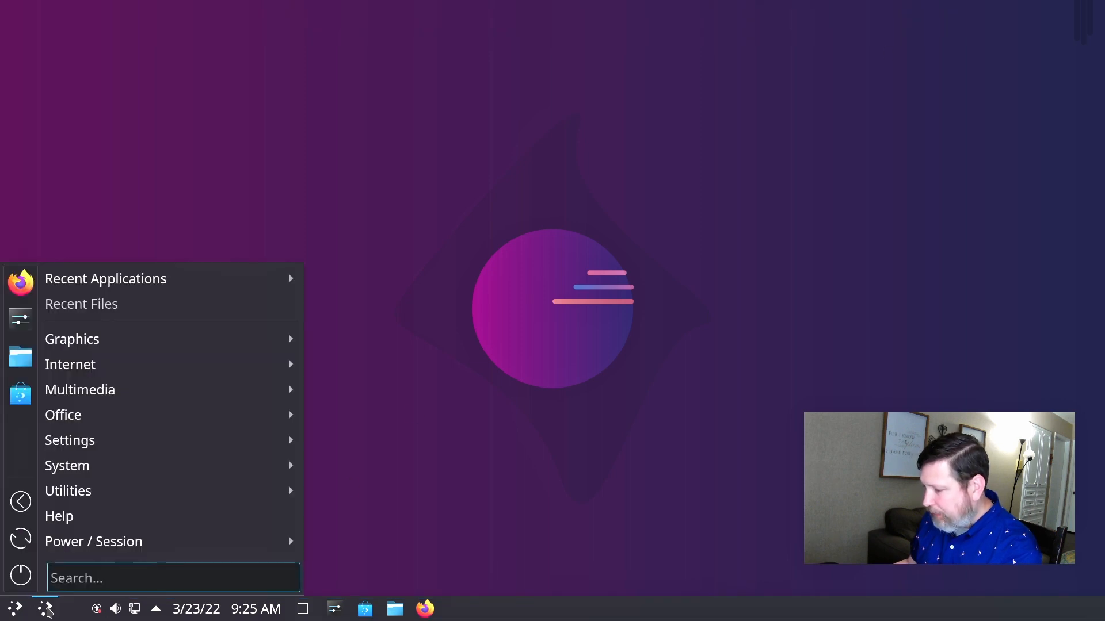
click(45, 611)
click(46, 610)
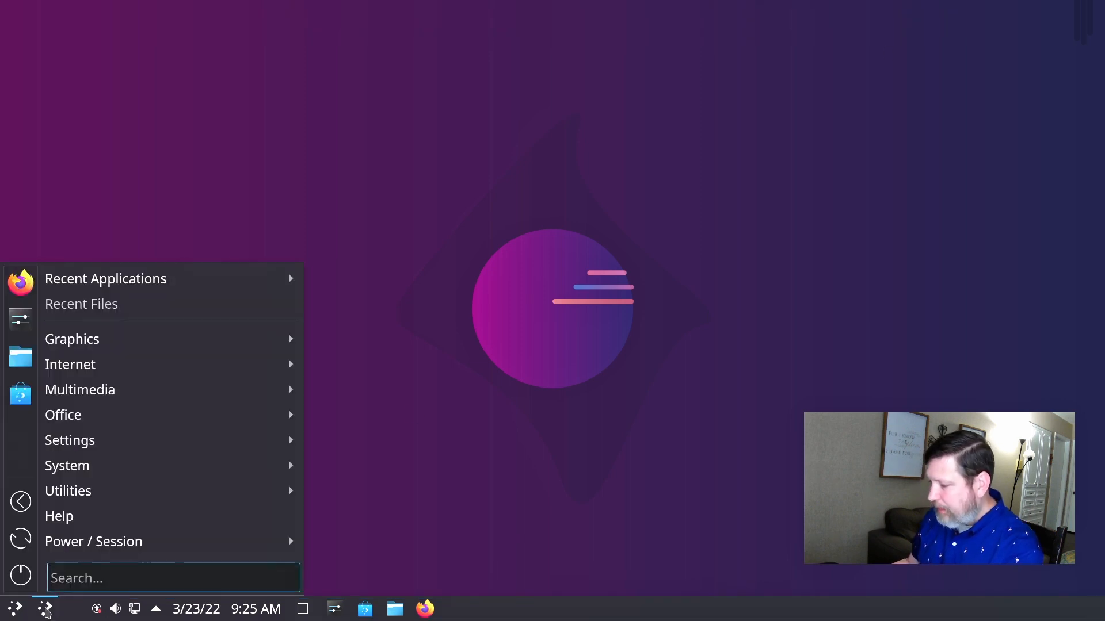
Close the cascading launcher menu, find and launch Kdenlive from the first launcher with "kden", and close Kdenlive again.
mouse_move(173, 353)
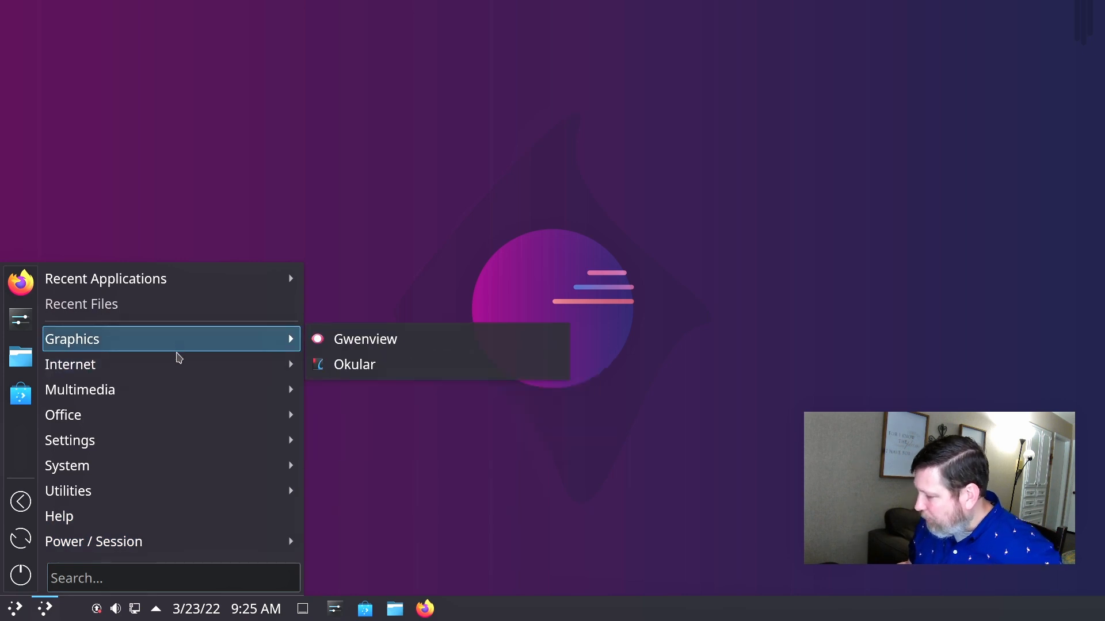
click(46, 609)
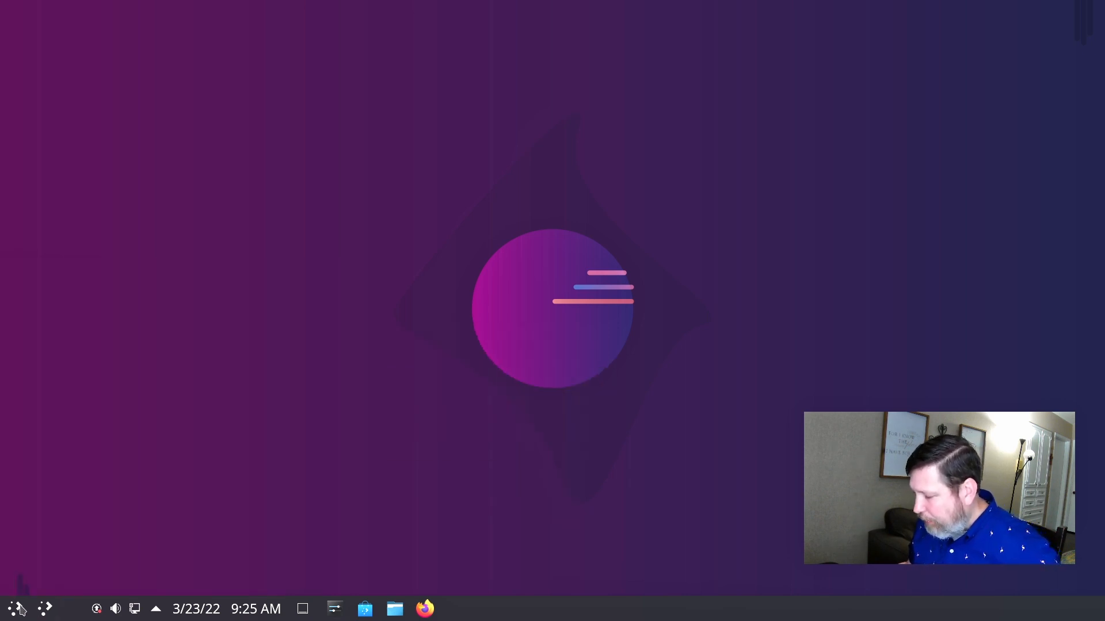
click(19, 609)
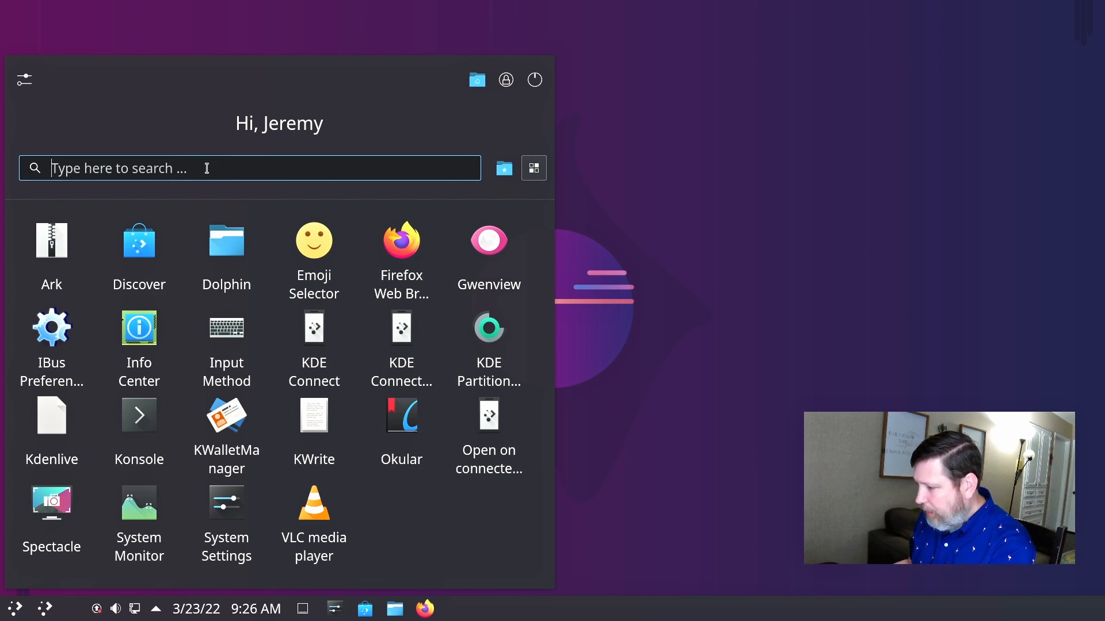
text(kden)
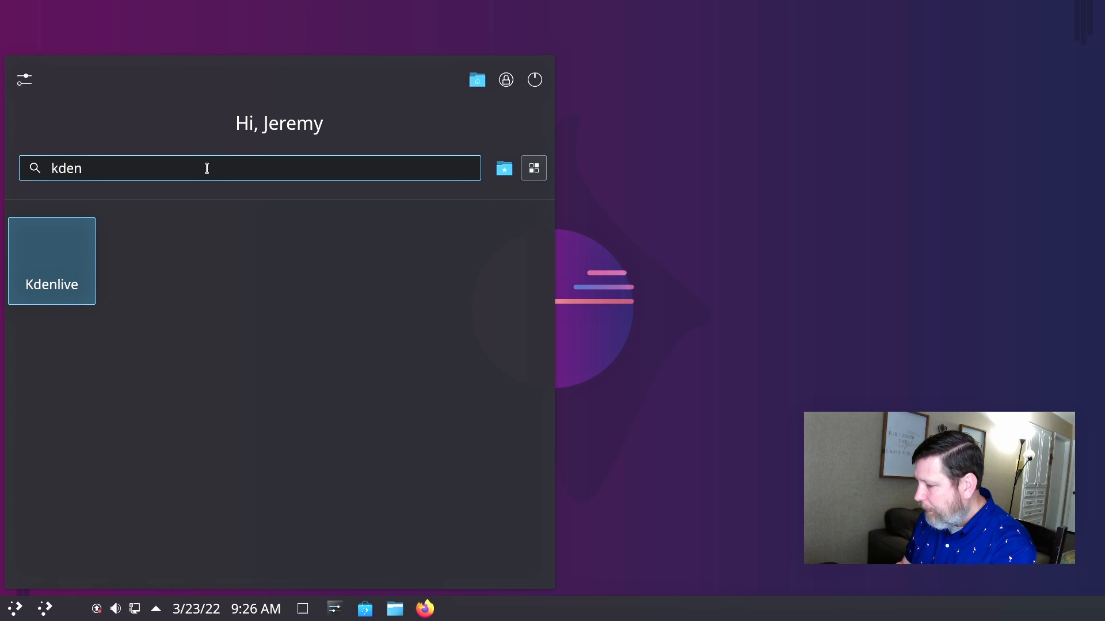
key(Return)
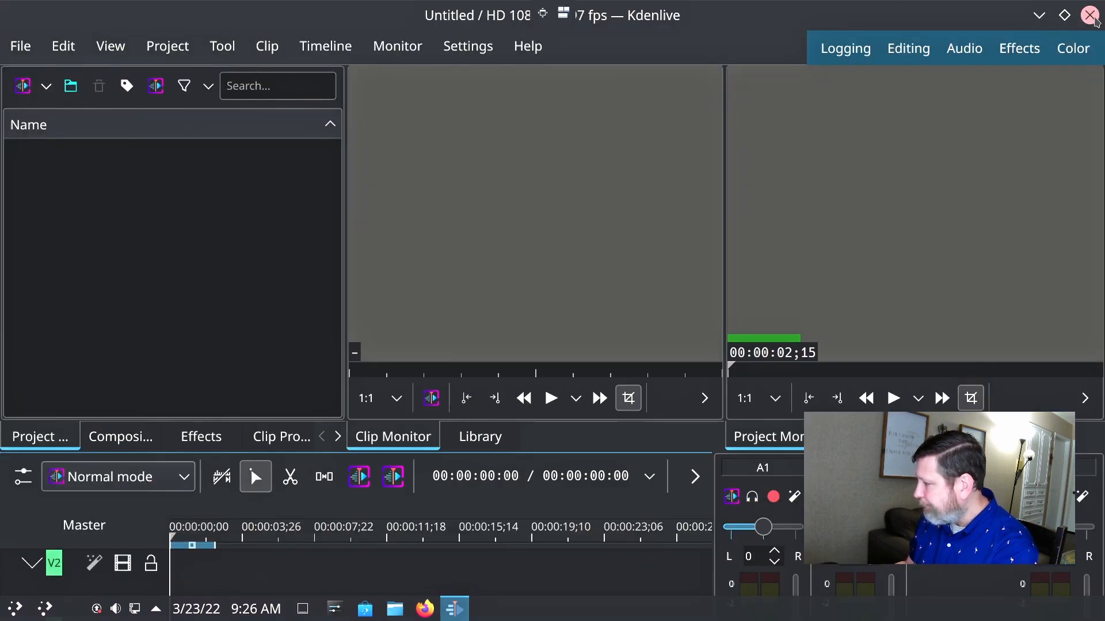
click(1089, 16)
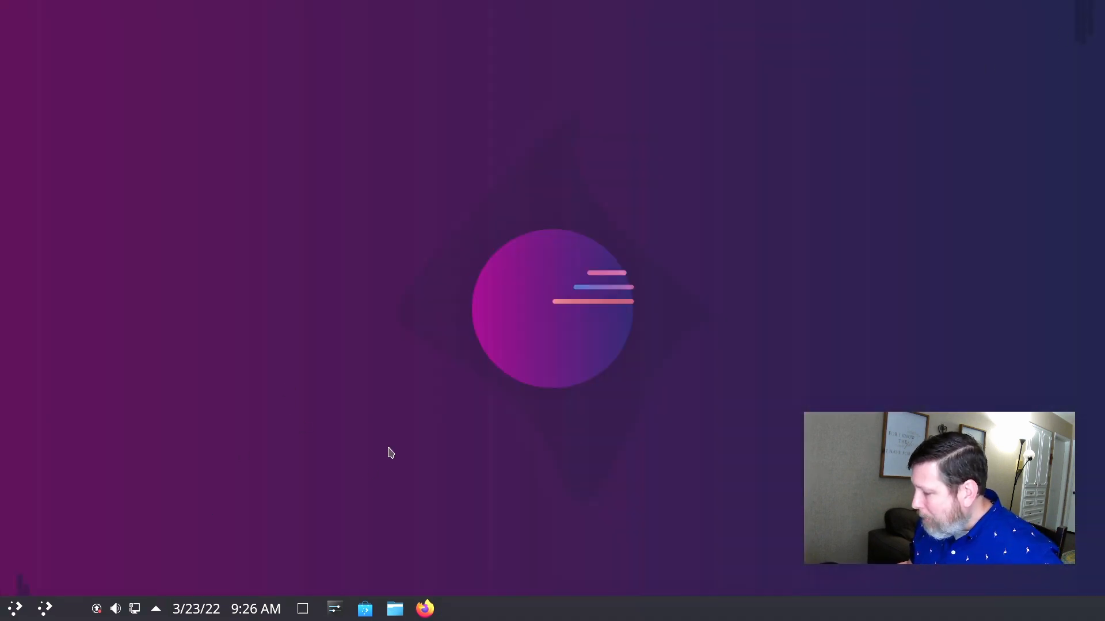
Open the Discover software center and look through its featured applications.
click(366, 610)
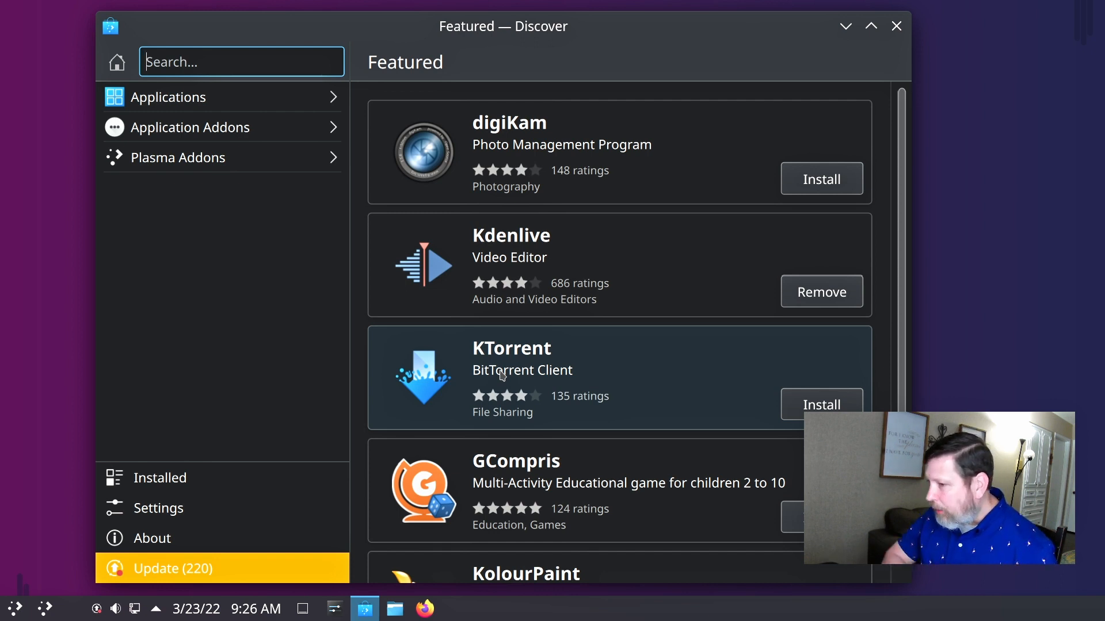
scroll(595, 287, down, 2)
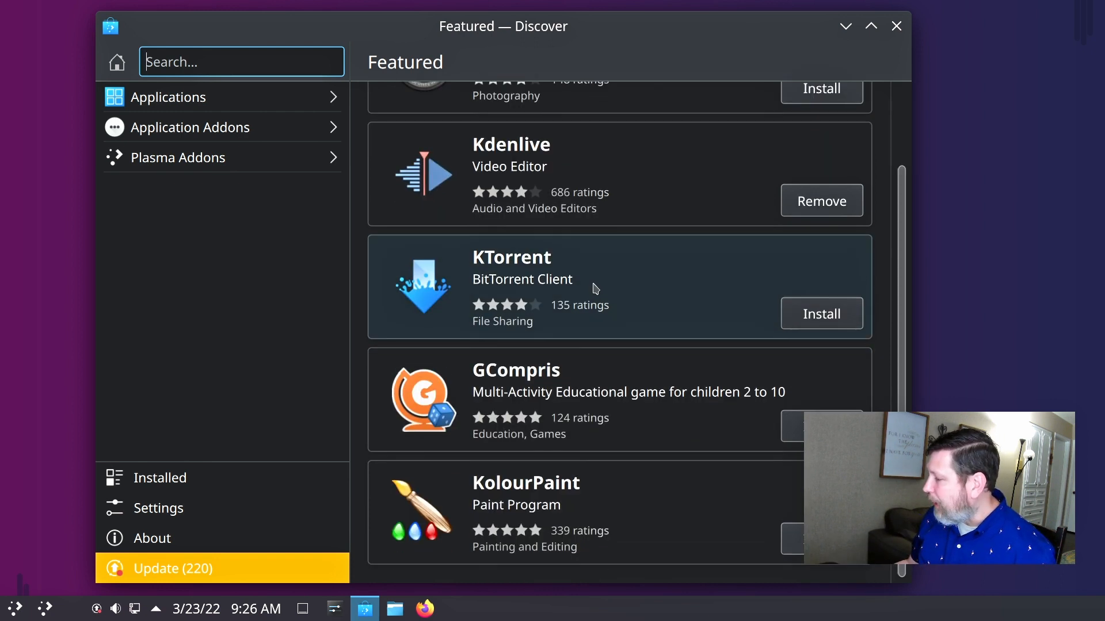
scroll(591, 284, up, 2)
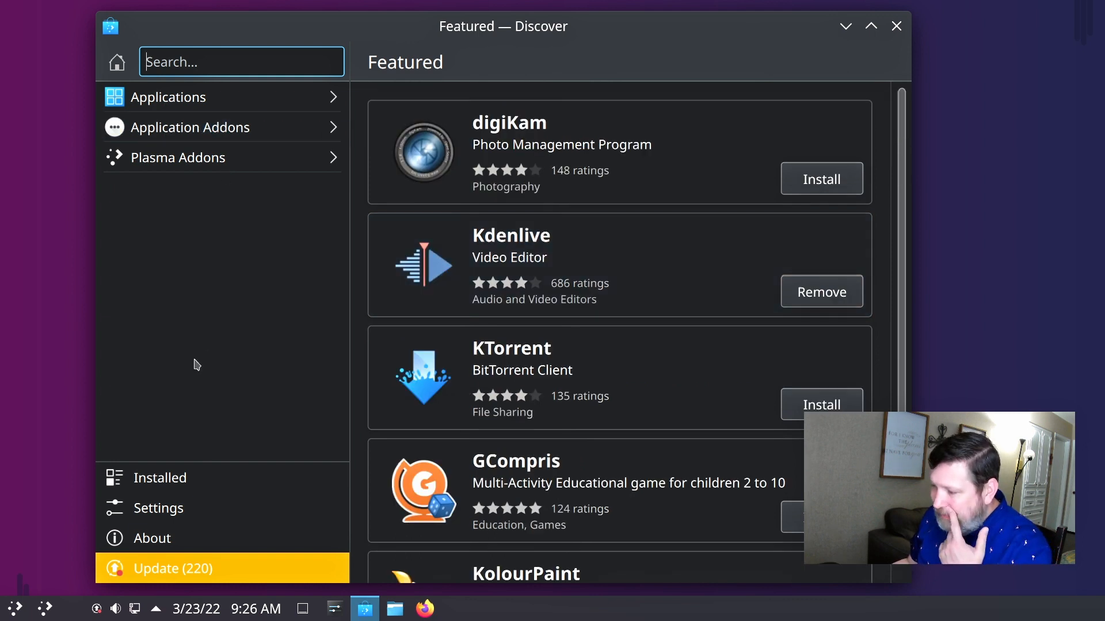
Review the firmware, Snap, Flatpak and KDE neon software sources in Discover's settings, and close Discover.
click(189, 512)
scroll(403, 407, down, 5)
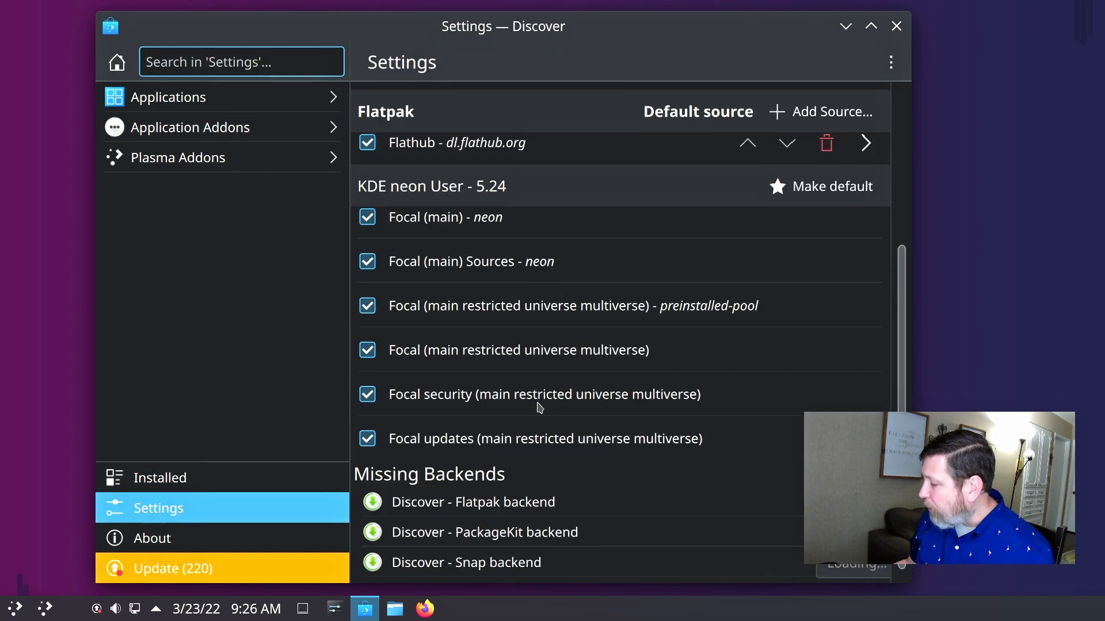
scroll(540, 408, up, 2)
scroll(538, 408, down, 1)
scroll(536, 411, up, 3)
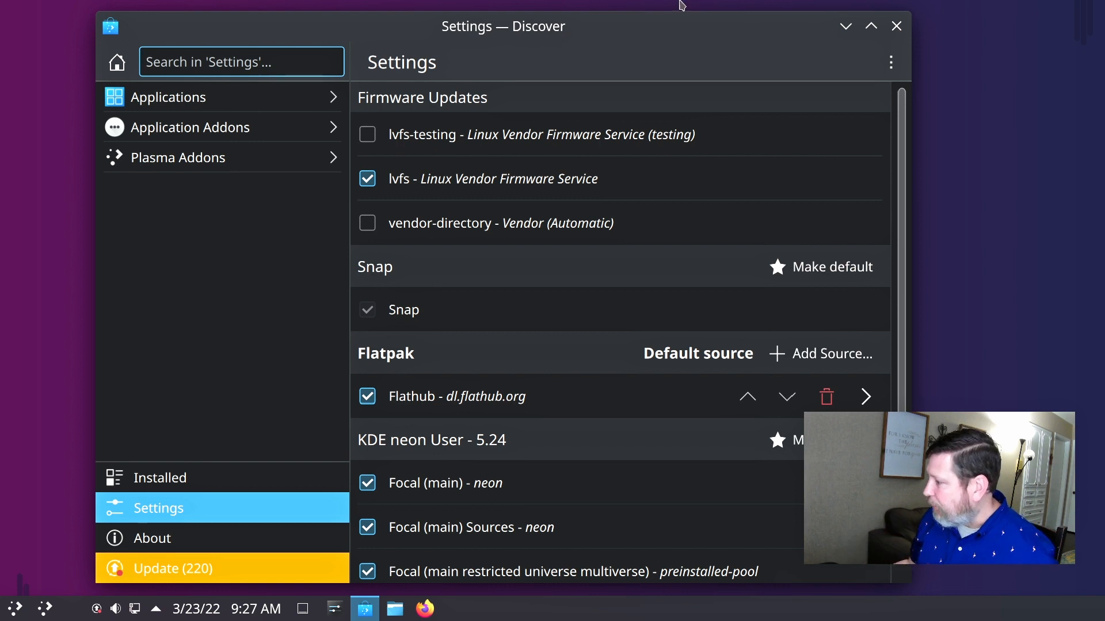
click(897, 26)
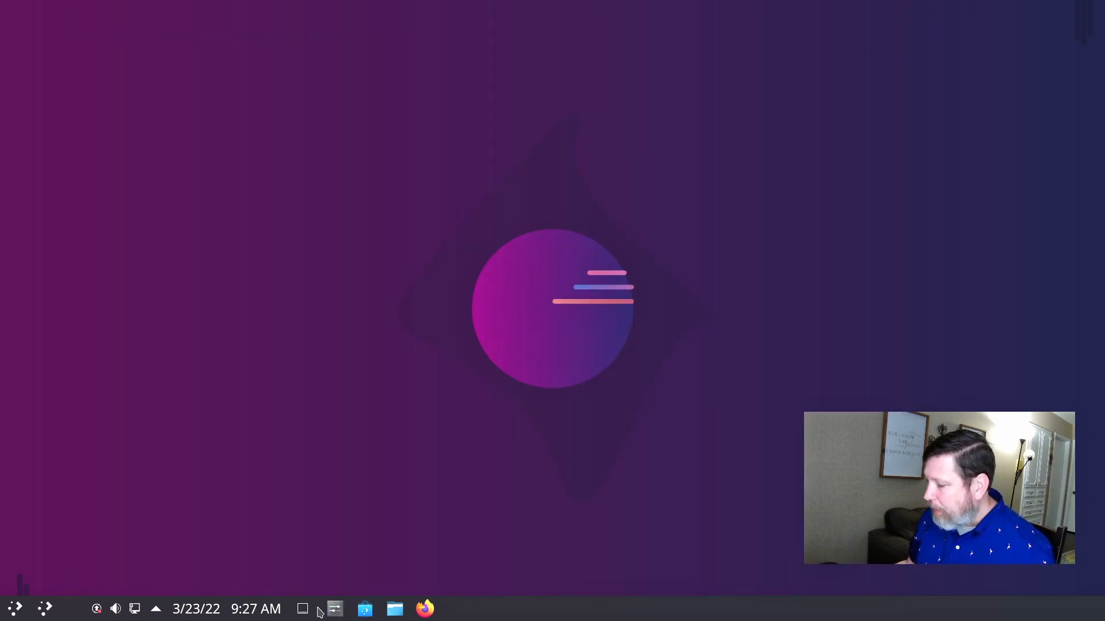
Find Konsole with "konsol" in the second launcher on the taskbar and open it.
click(46, 609)
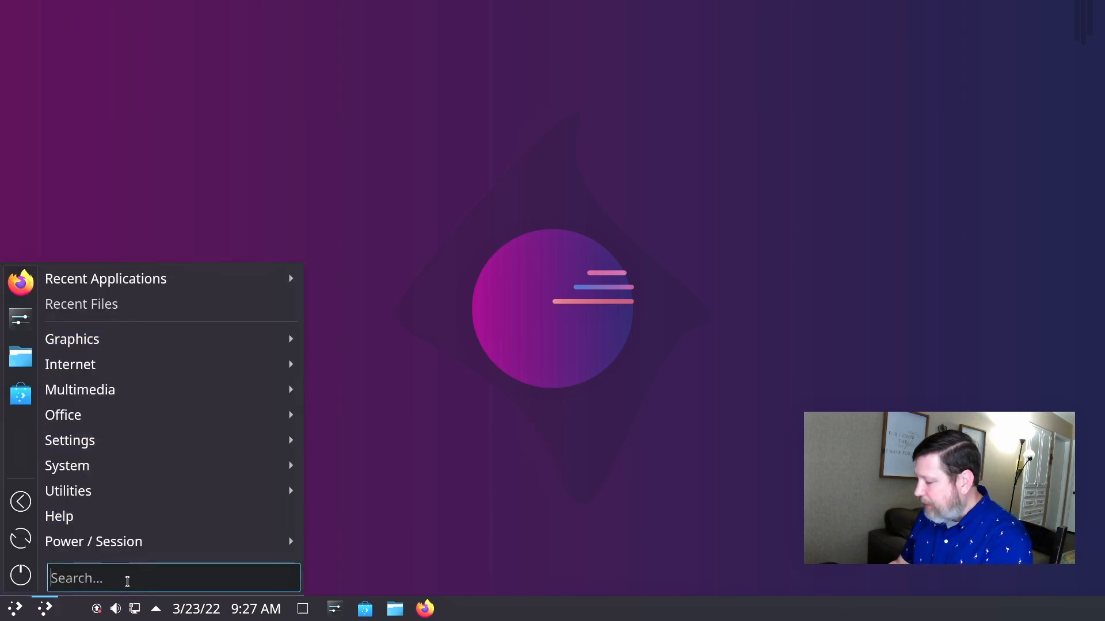
text(konsol)
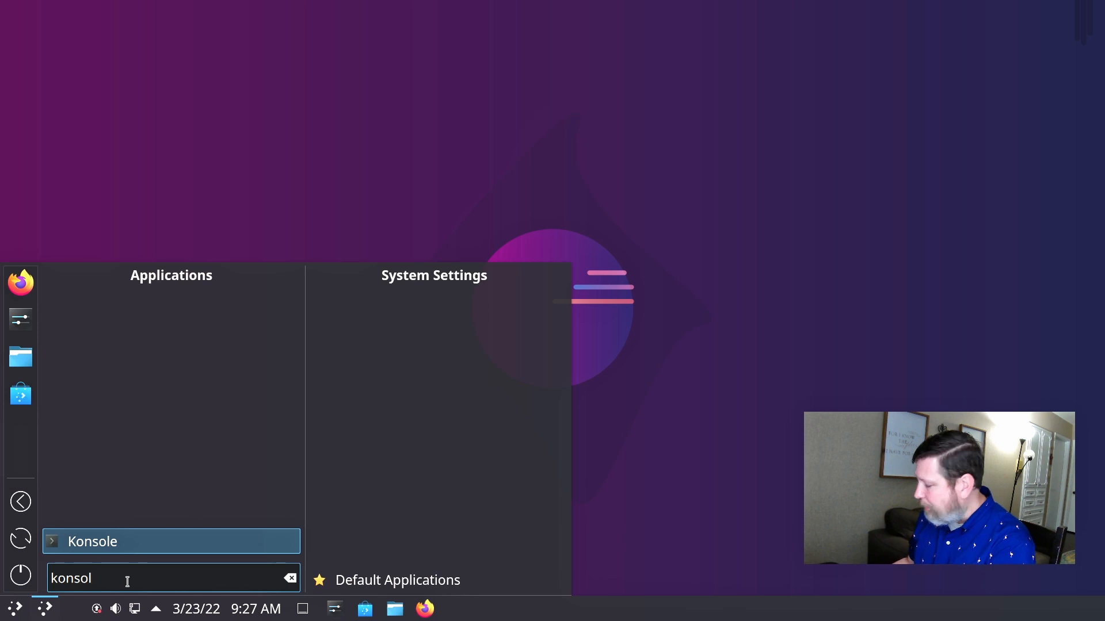
key(Return)
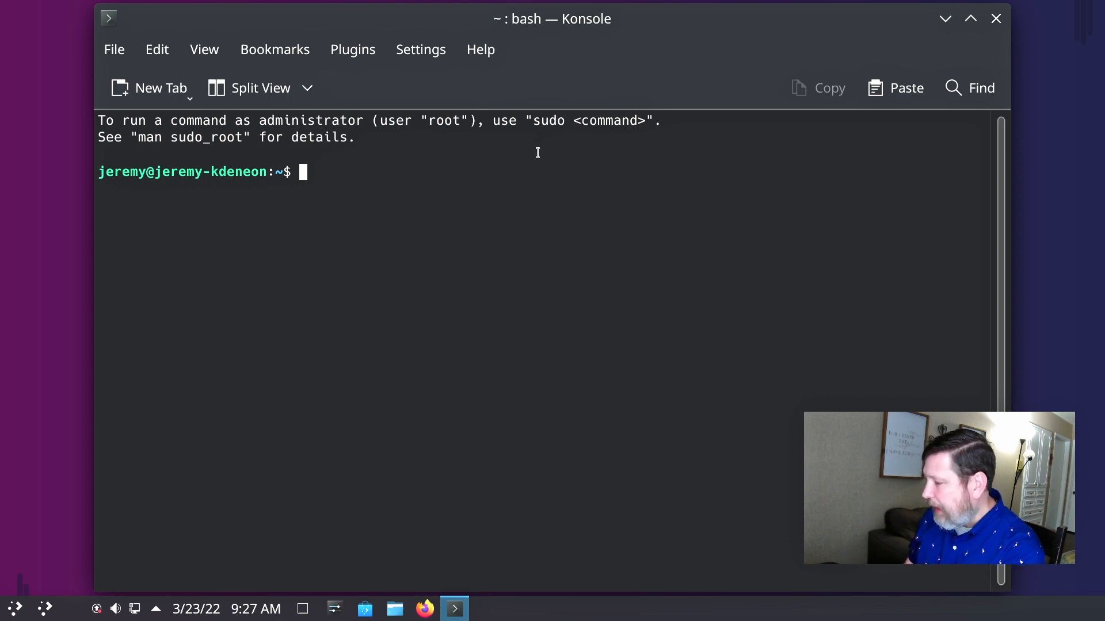
Install Synaptic with "sudo apt install synaptic", entering the sudo password and answering y to continue, and close the terminal.
text(sudo)
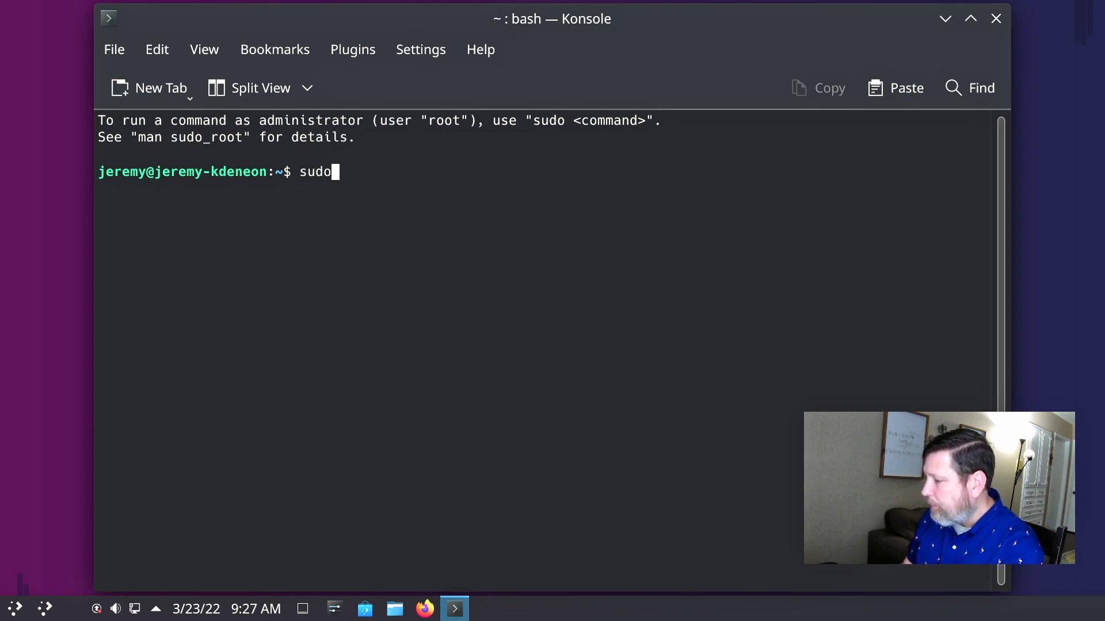
text( apt)
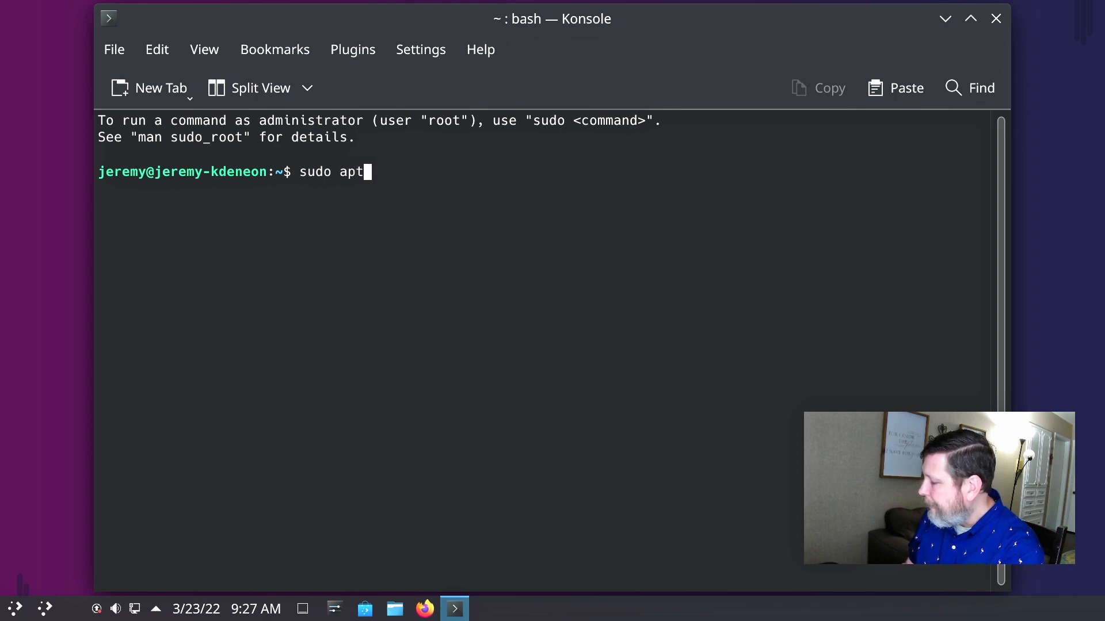
text( insta)
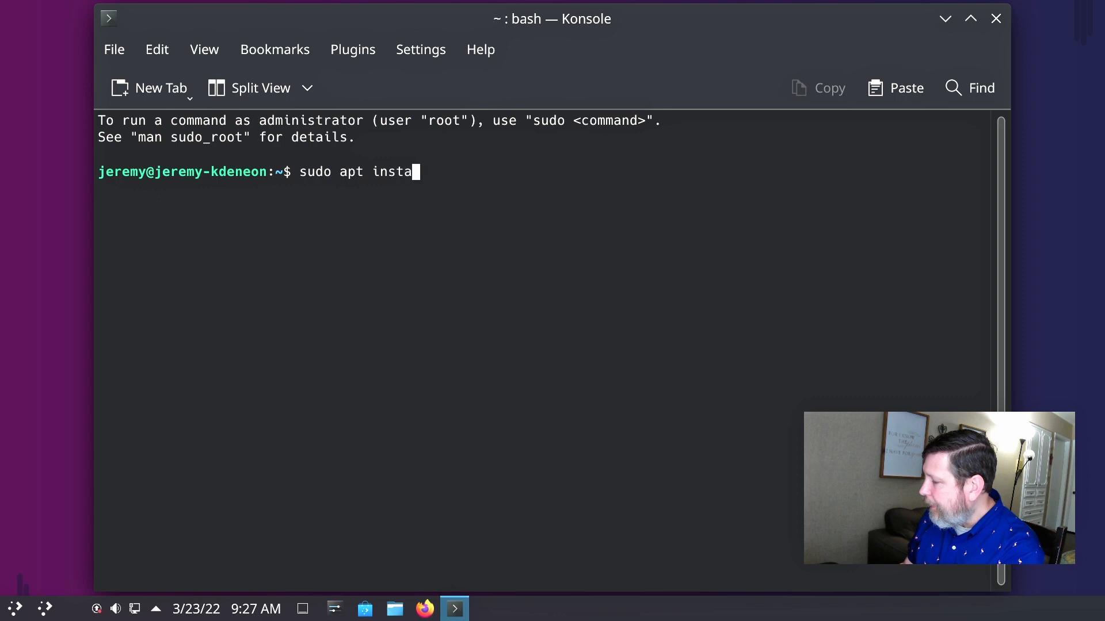
text(ll synaptic)
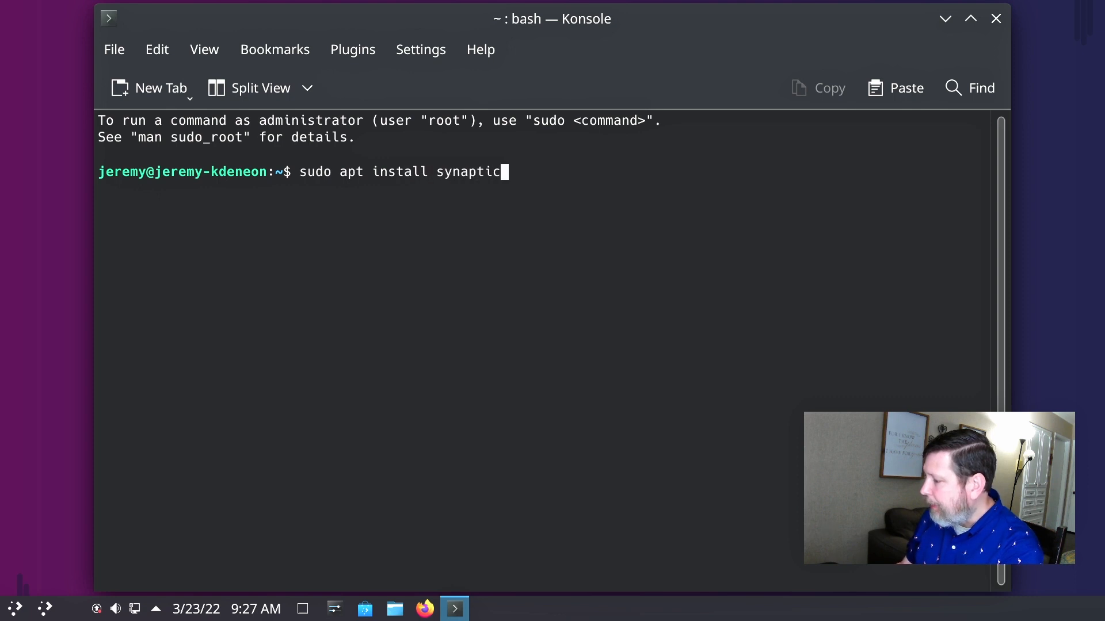
key(Return)
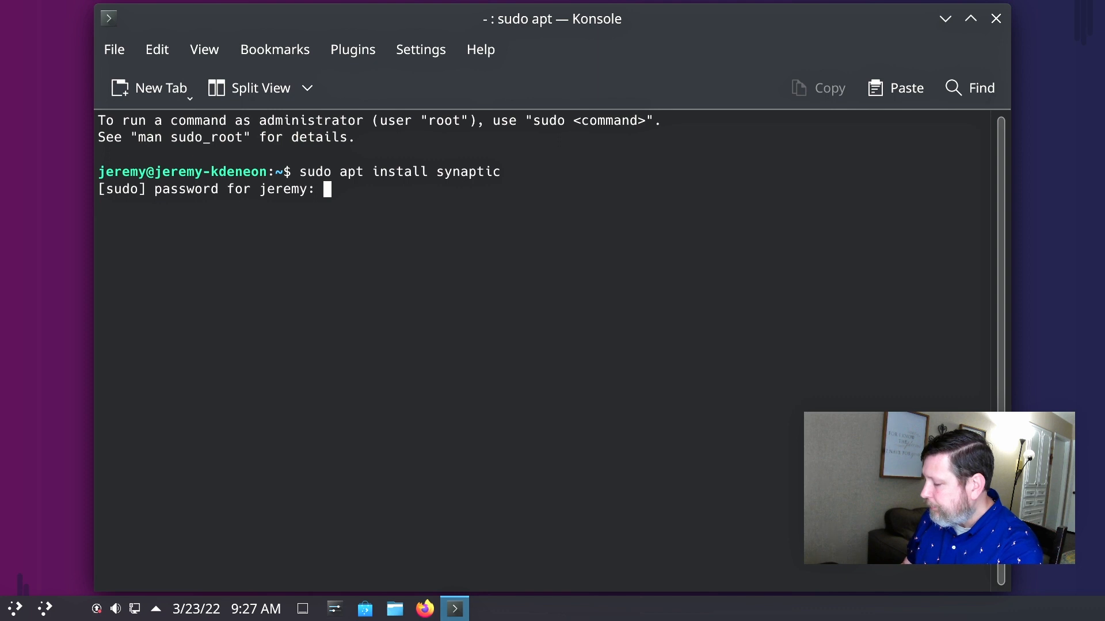
key(Return)
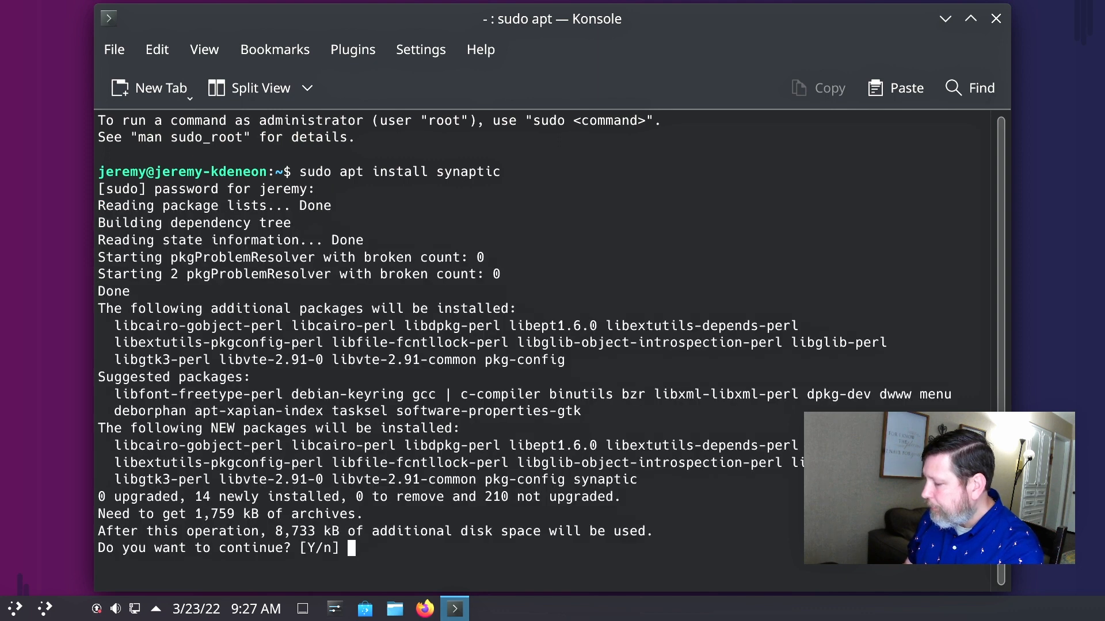
text(y)
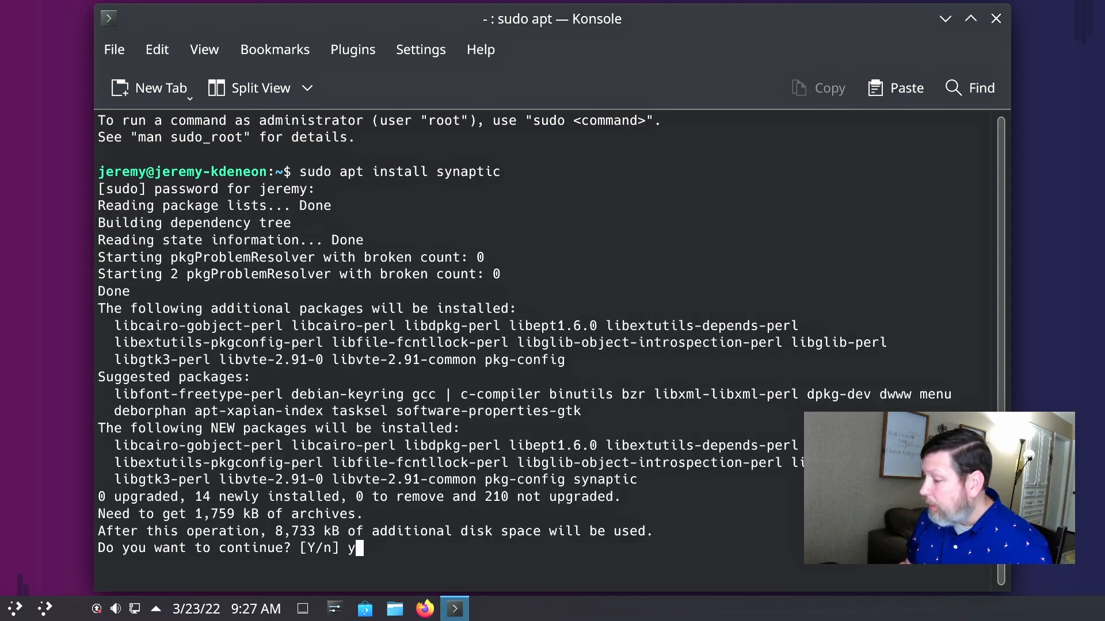
key(Return)
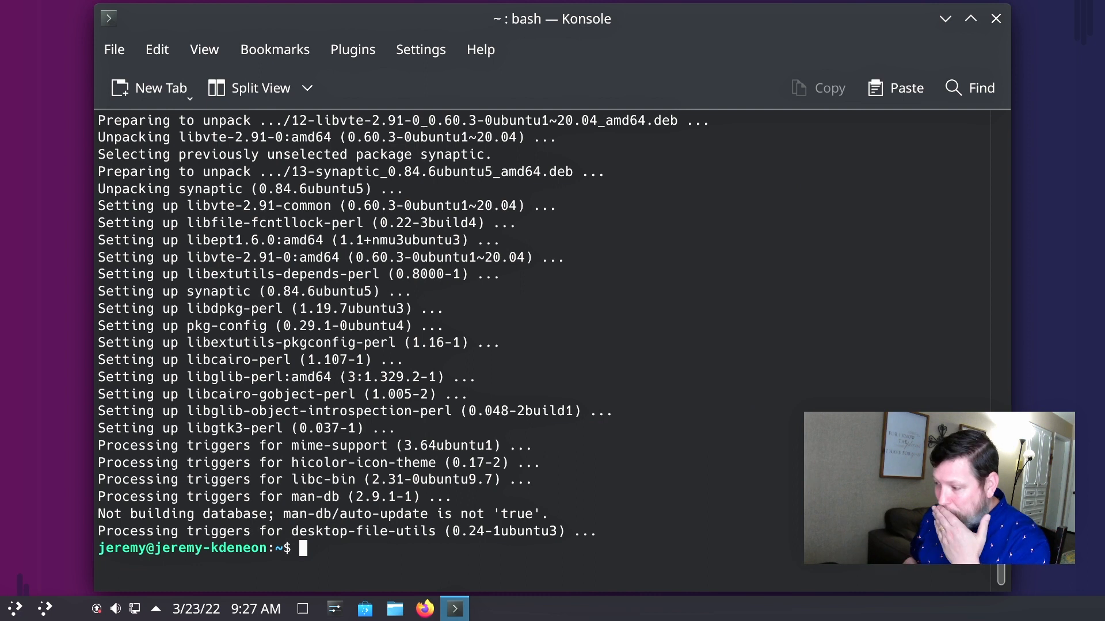
click(996, 19)
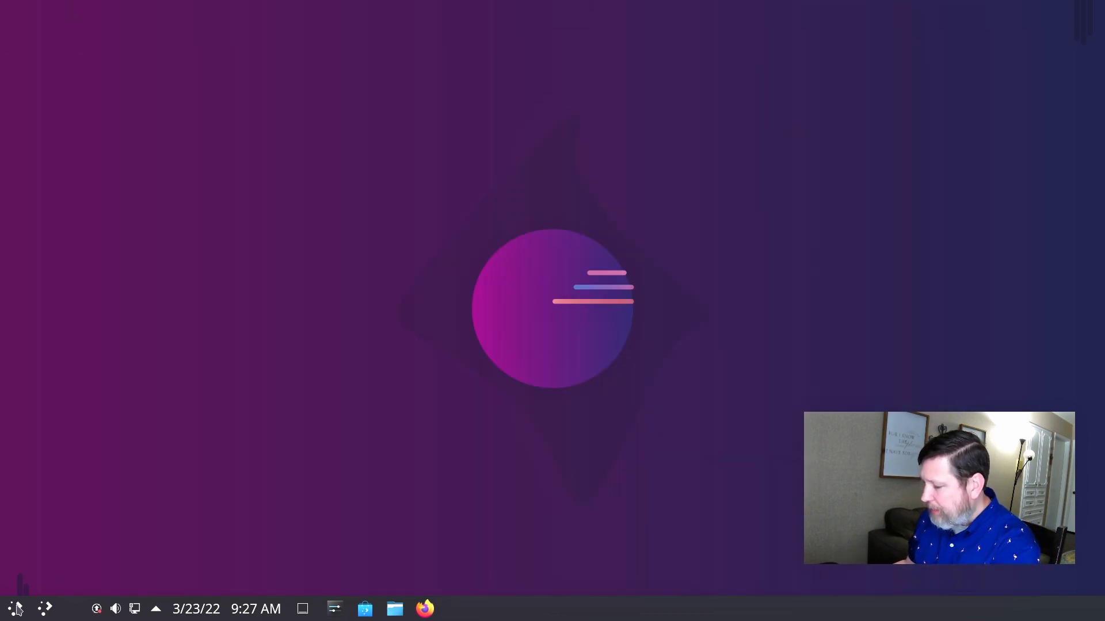
Launch Synaptic Package Manager from the first launcher with "syna", authenticate with the account password, and dismiss the Quick Introduction.
click(16, 610)
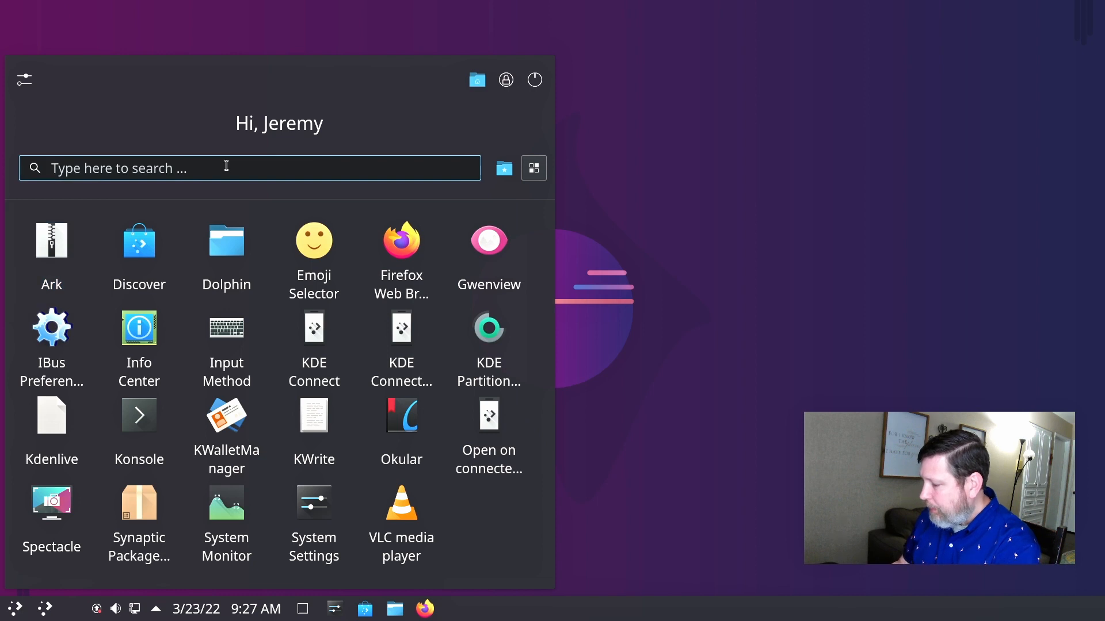
text(syna)
key(Return)
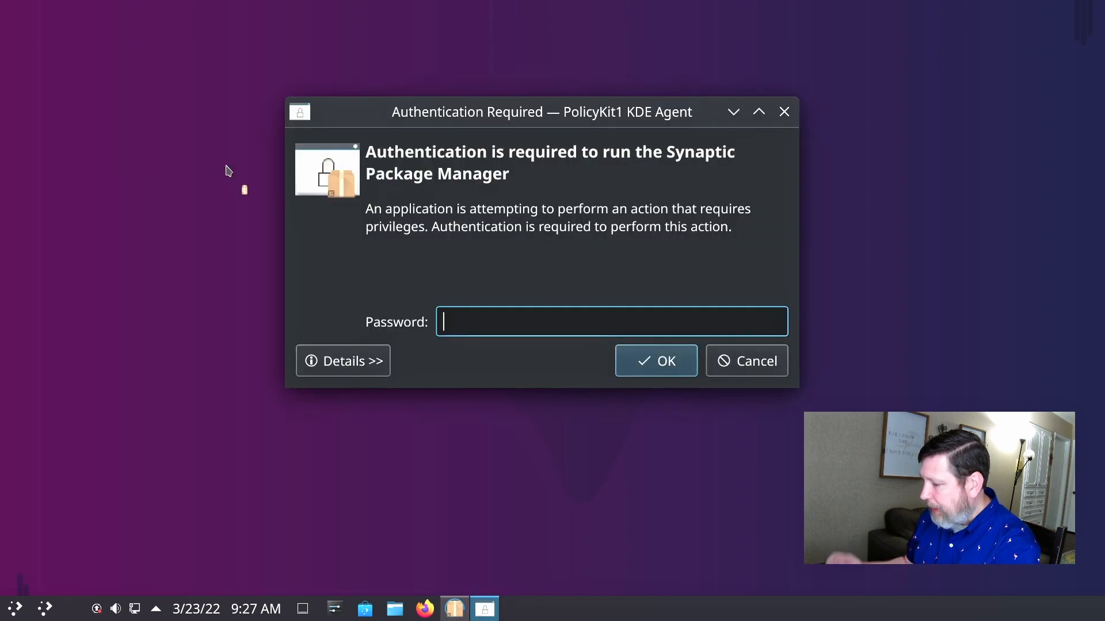
text(••••••••)
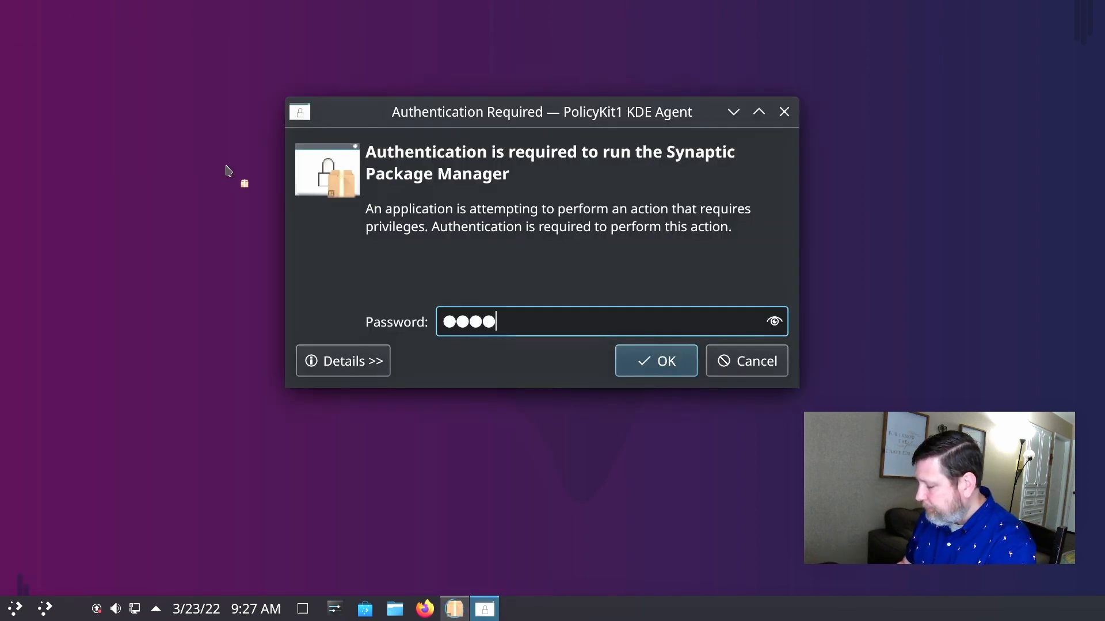
key(Return)
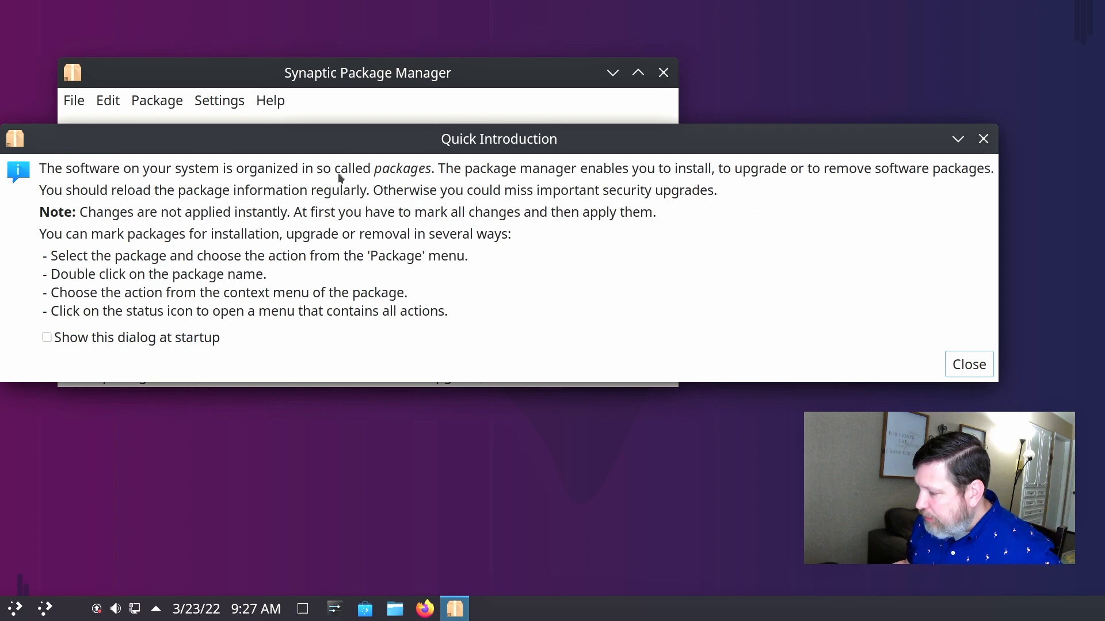
click(969, 365)
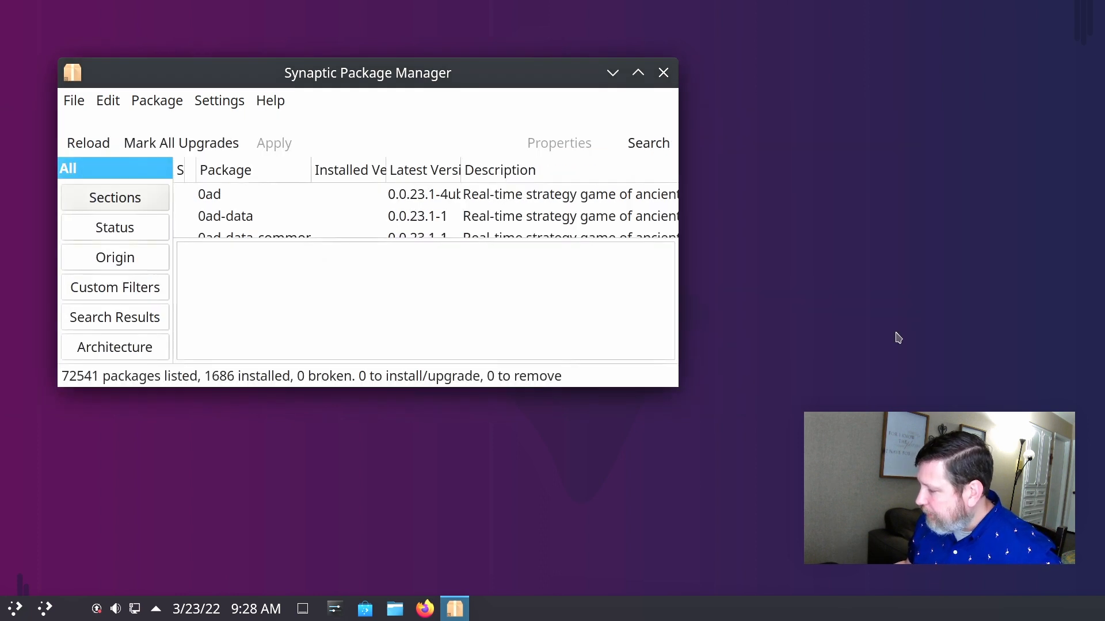
Enlarge and reposition the Synaptic window to view its package list, and close it.
drag(526, 75, 595, 78)
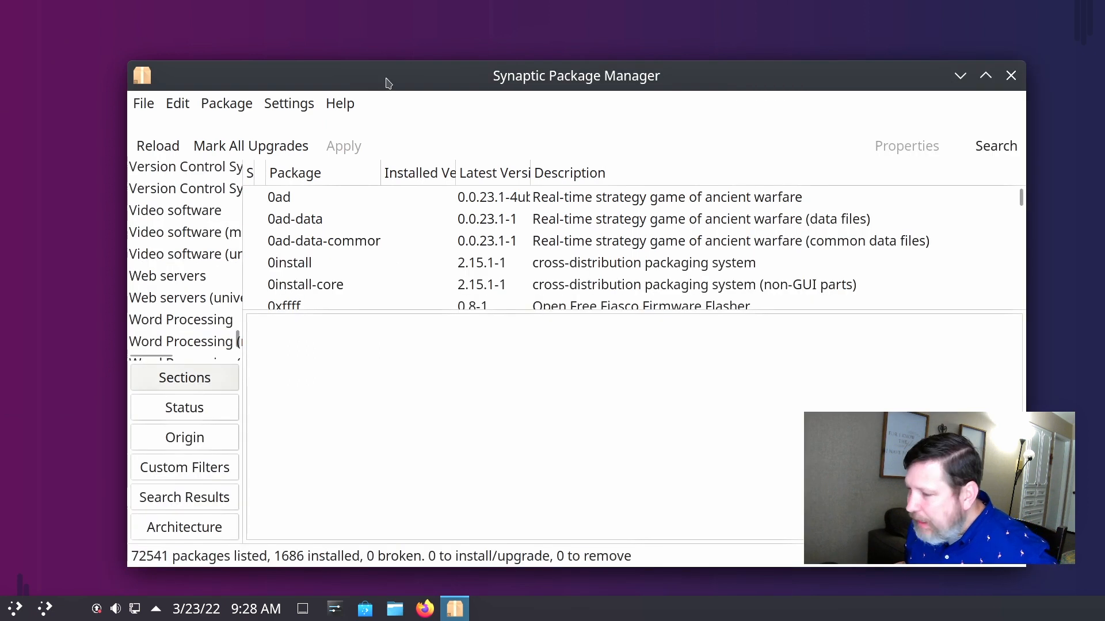
drag(387, 82, 359, 63)
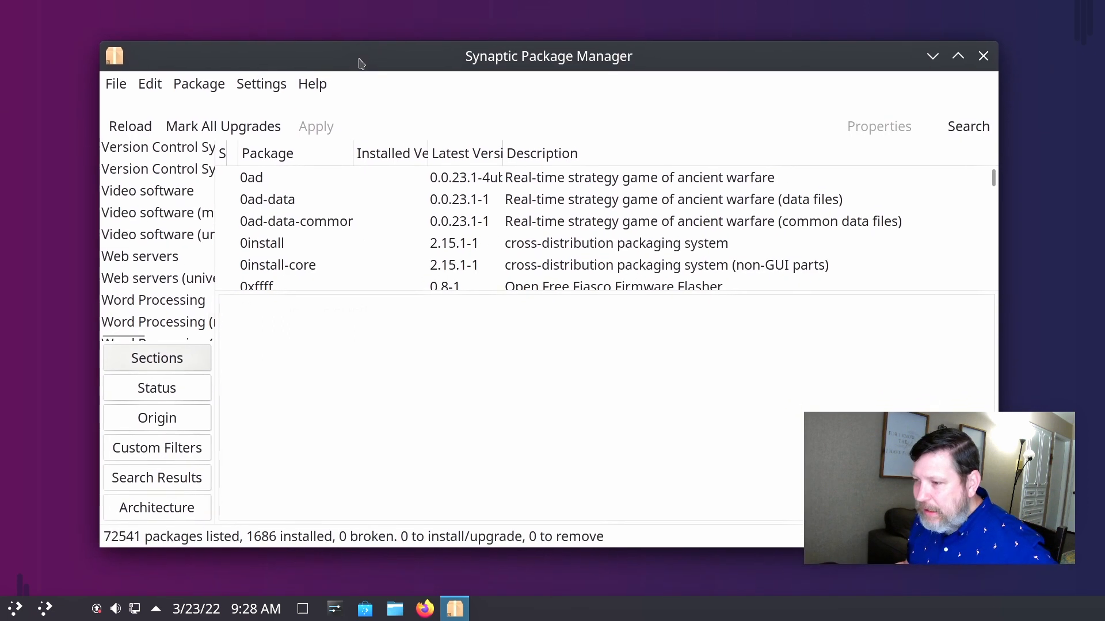
click(980, 58)
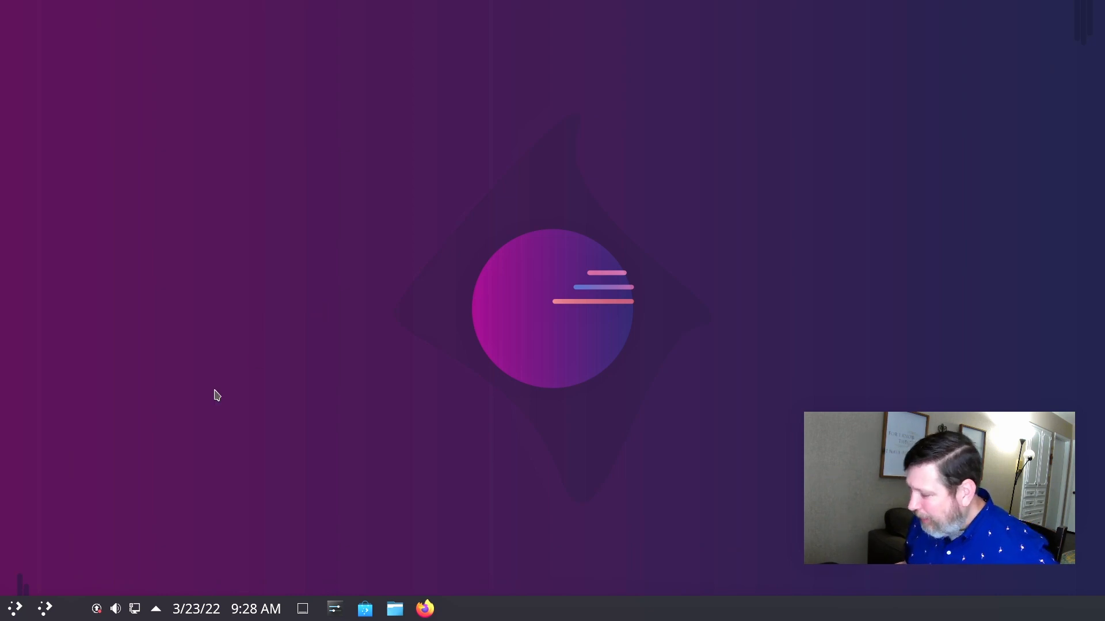
Reopen Discover to view its Featured page.
click(364, 608)
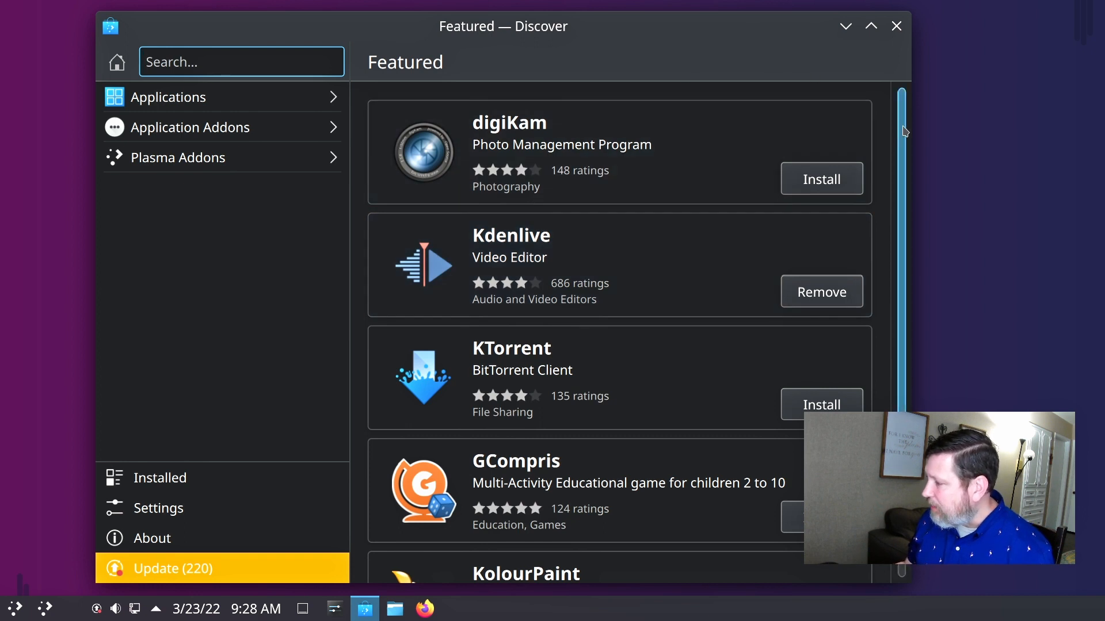
drag(903, 128, 899, 70)
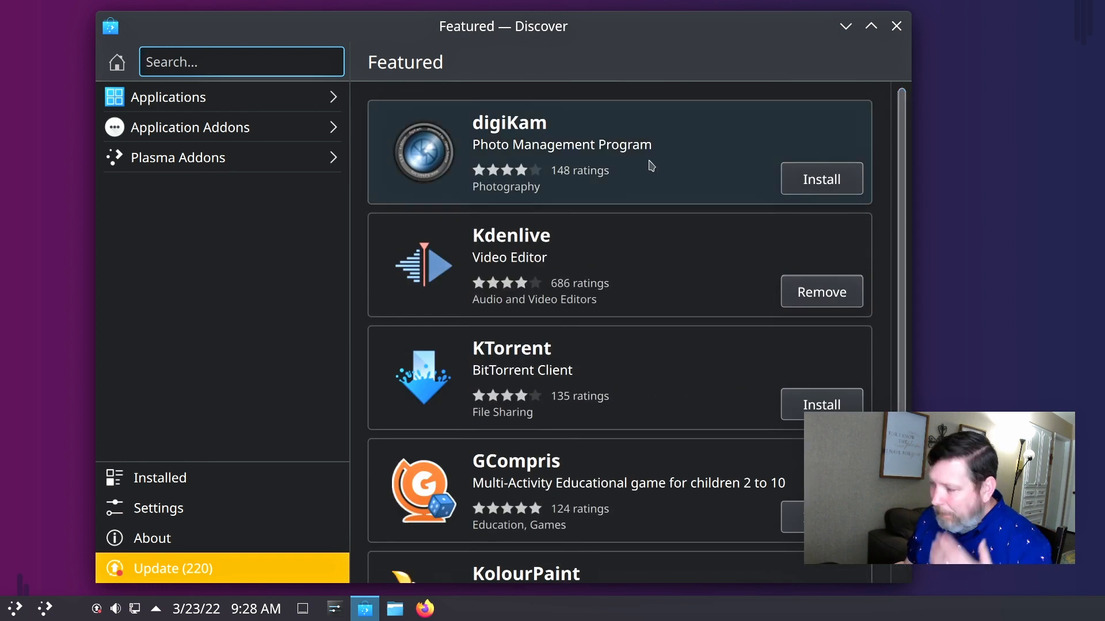